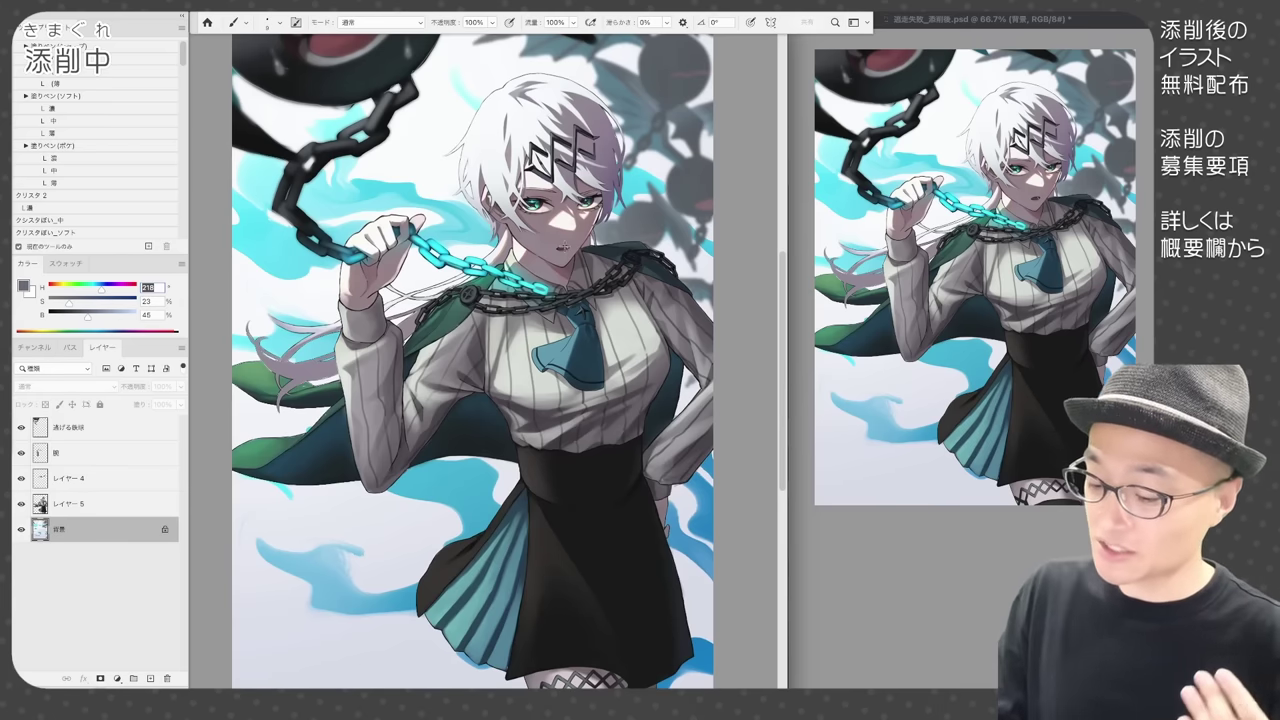
- Select レイヤー 4 and レイヤー 5 without the arm layer and use Free Transform to tilt the figure clockwise
key(ctrl+z)
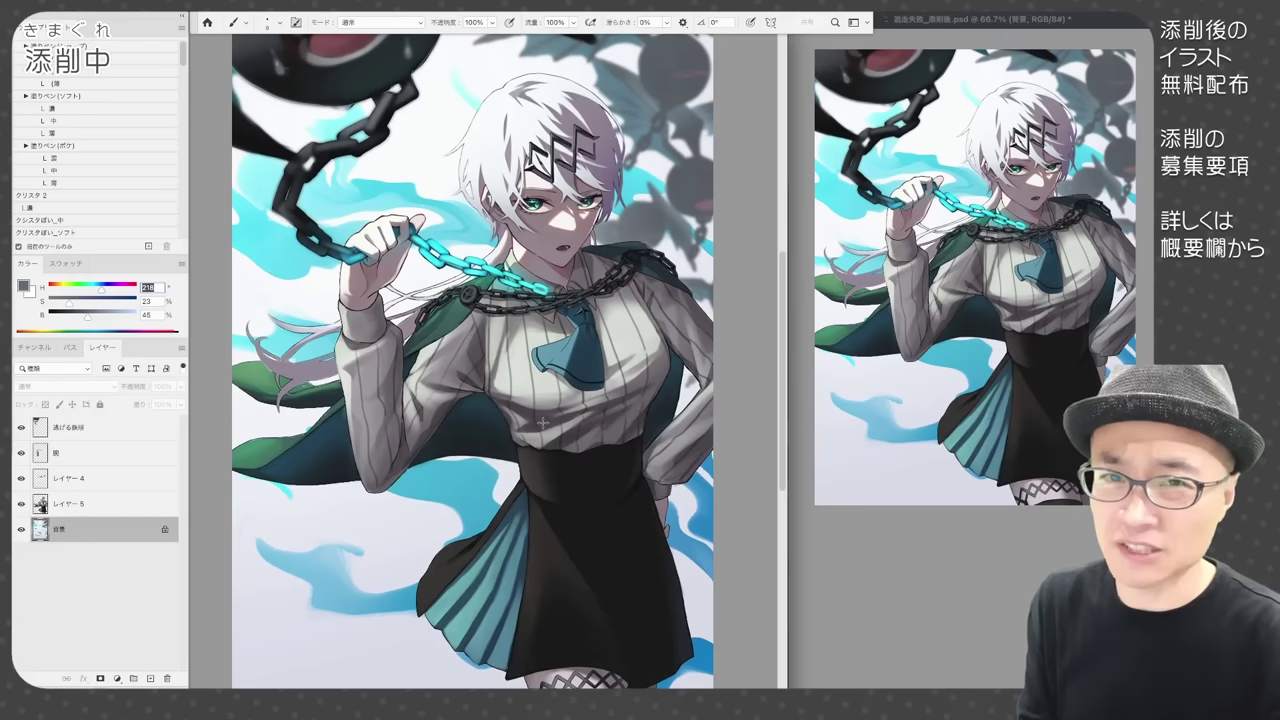
click(70, 504)
shift+click(70, 453)
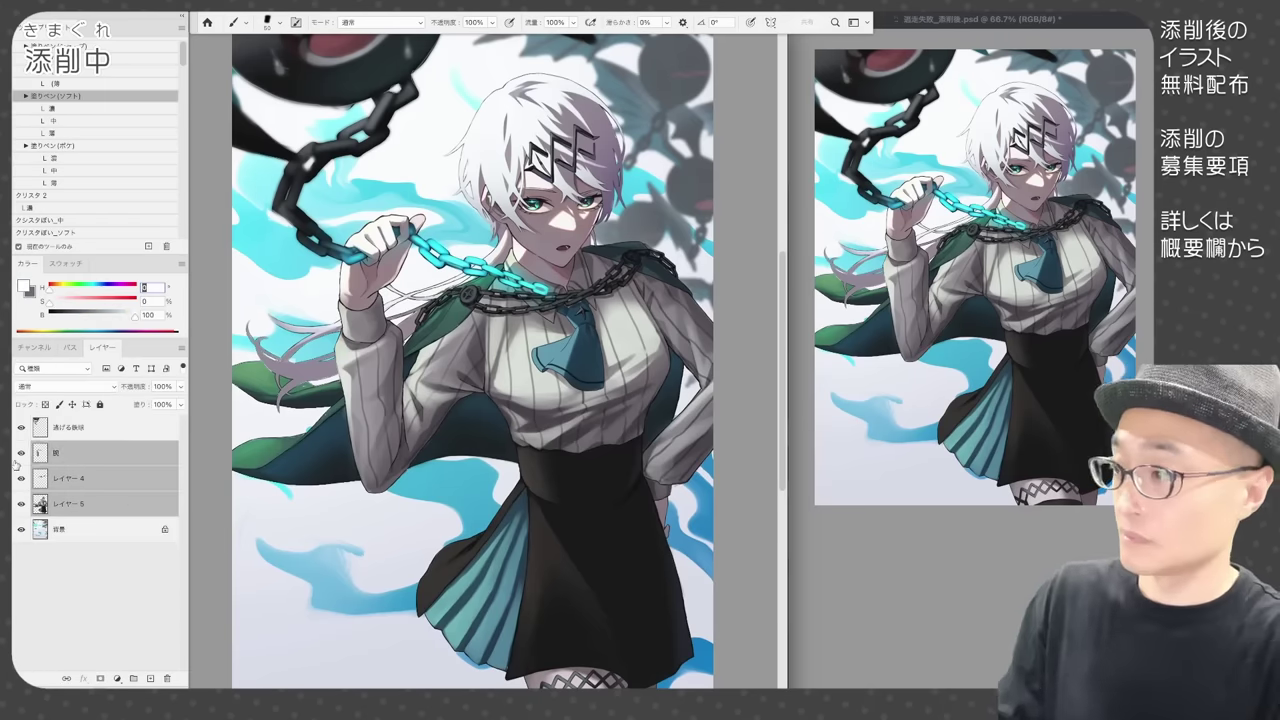
super+click(70, 453)
key(super+t)
drag(742, 443, 720, 525)
key(super+minus)
drag(577, 611, 565, 611)
key(Return)
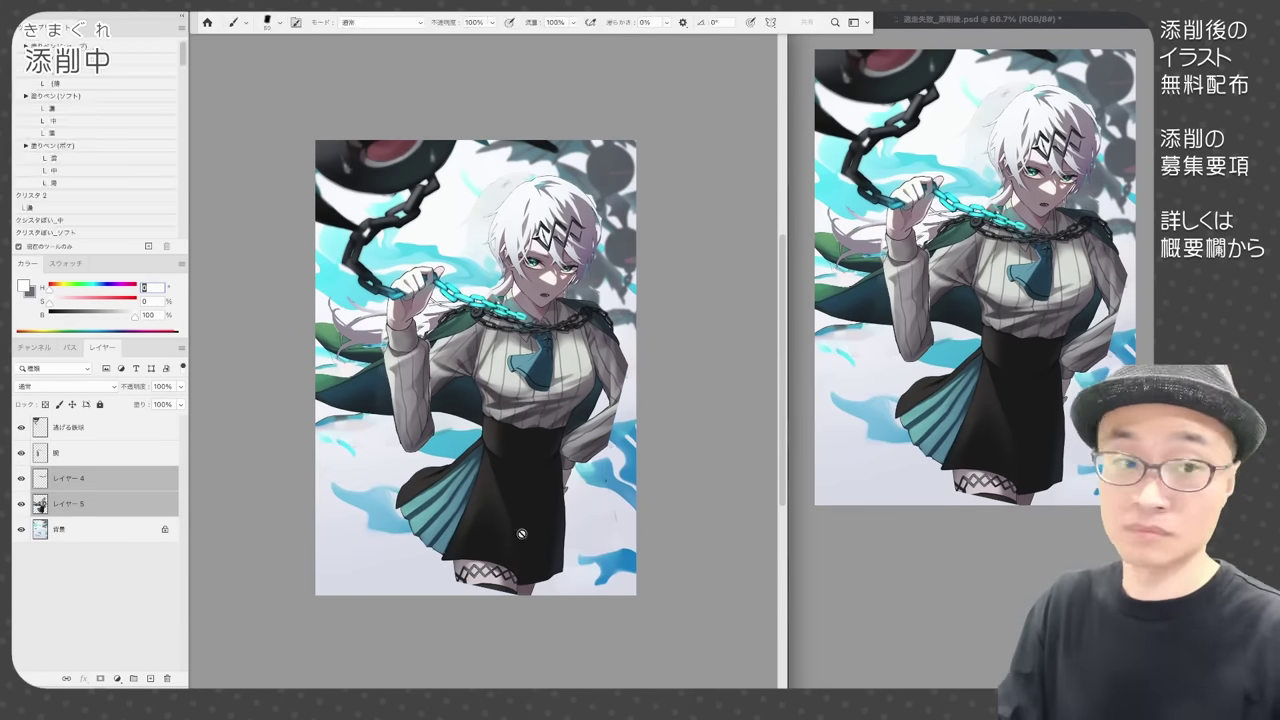
- Fine-tune the tilted figure's placement on the canvas with a second Free Transform
key(super+t)
drag(302, 386, 295, 386)
drag(633, 386, 625, 385)
key(Return)
key(ctrl+plus)
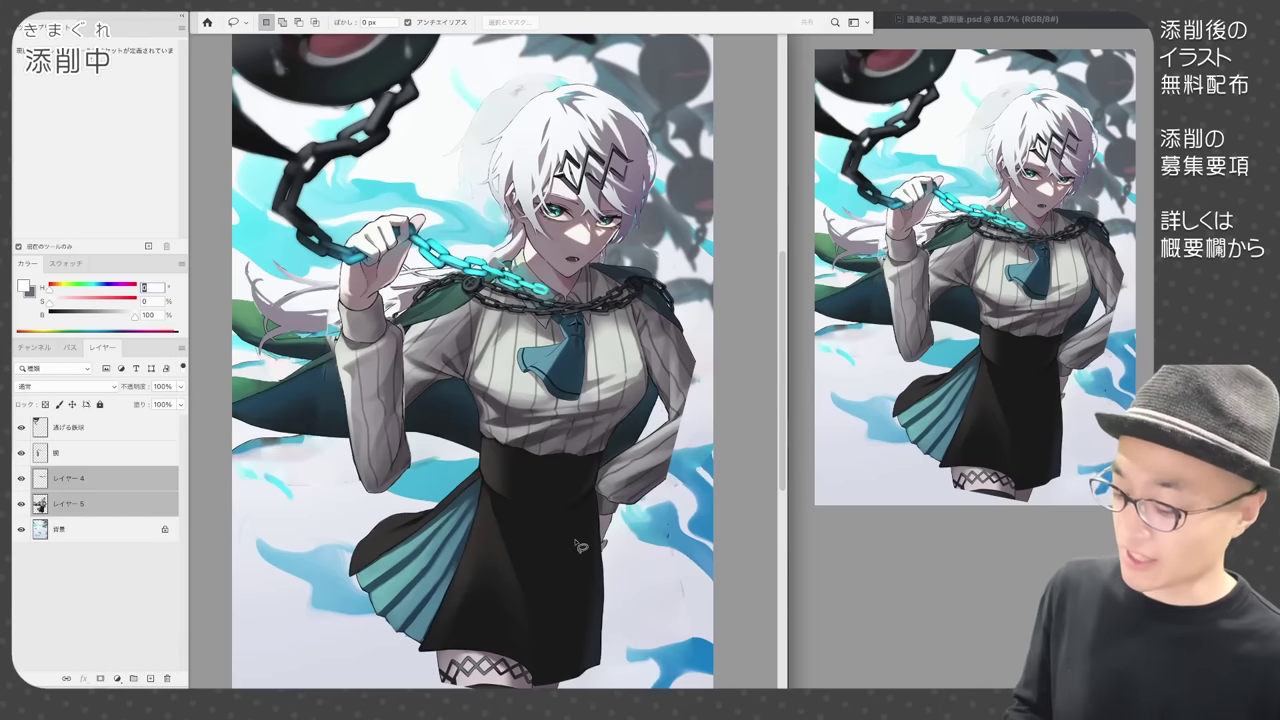
- Compare the figure before and after the transform by undoing and redoing it
key(super+z)
key(super+shift+z)
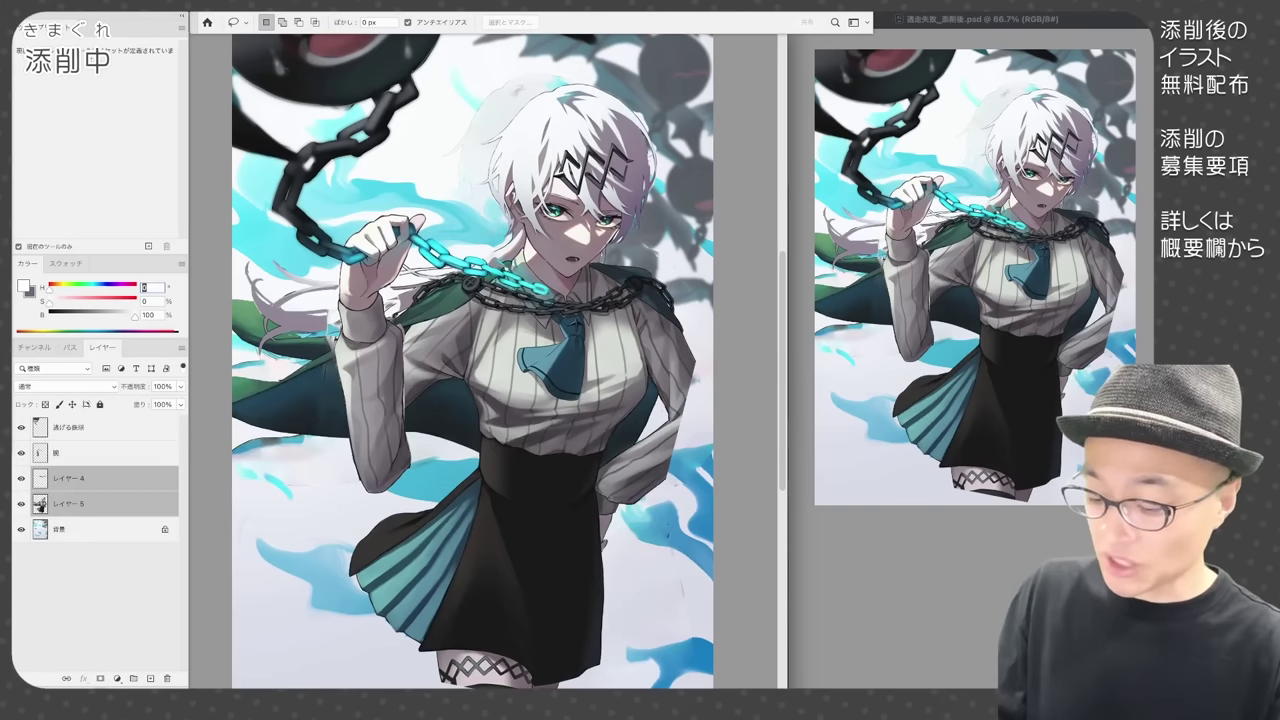
key(super+z)
key(ctrl+z)
key(ctrl+z)
key(ctrl+z)
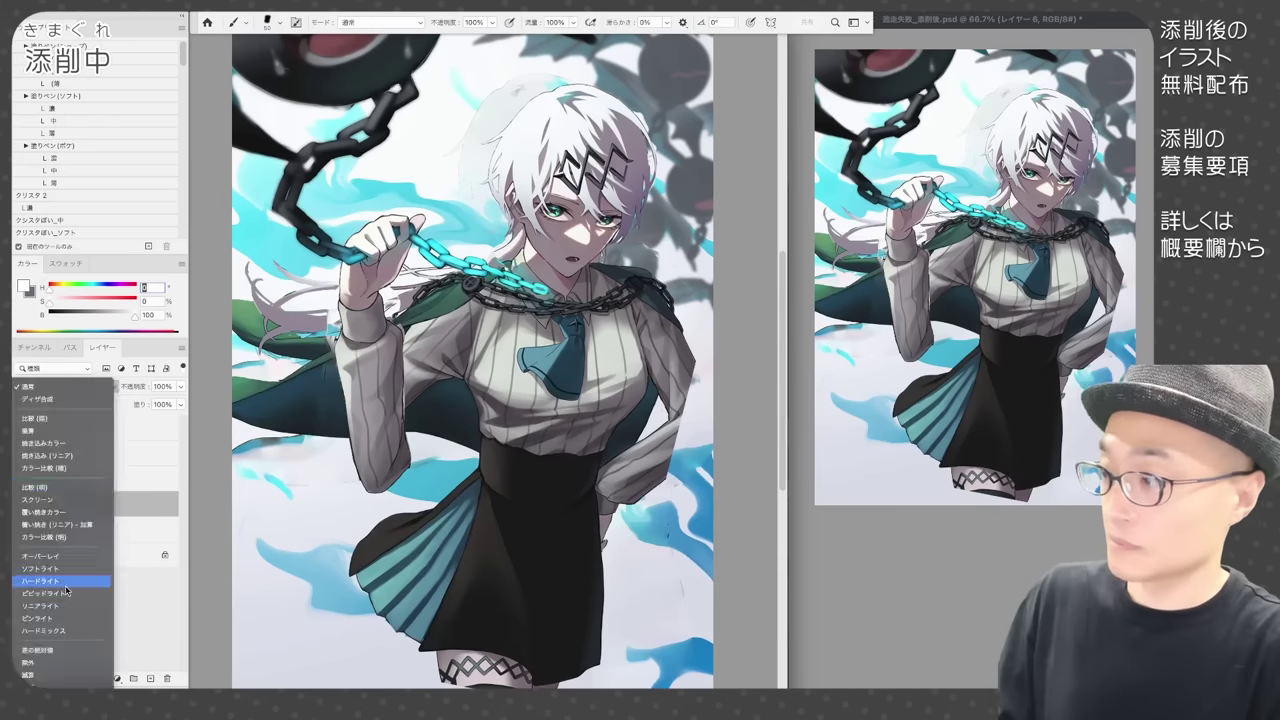
- Set the clipped layer above レイヤー 5 to Hard Light (ハードライト) and paint a warm skin tone over the face and neck
click(65, 386)
click(60, 572)
mouse_move(540, 215)
mouse_down()
mouse_move(574, 262)
mouse_move(622, 232)
mouse_up()
drag(509, 187, 512, 207)
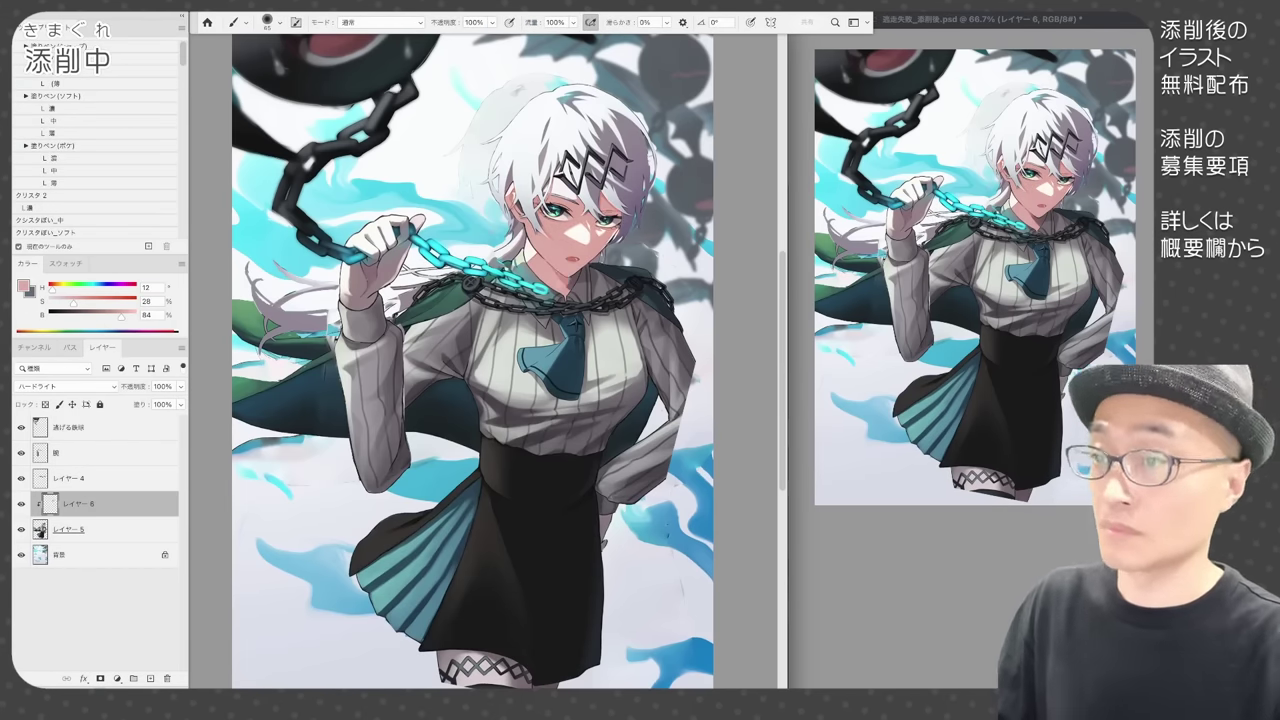
- Add a clipped Hard Light layer above the arm layer and paint the warm skin tone over the raised hand
ctrl+click(371, 281)
click(151, 678)
click(65, 386)
click(60, 572)
drag(384, 258, 355, 292)
drag(410, 226, 384, 264)
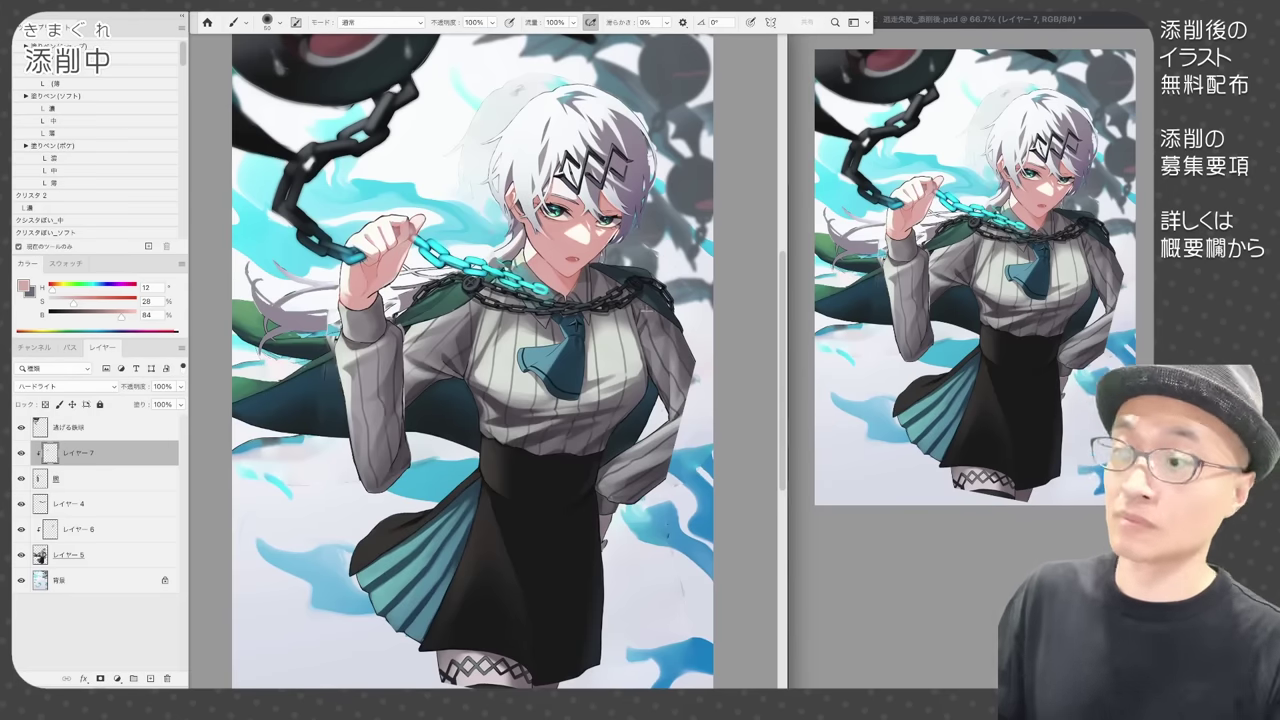
- Brighten the raised sleeve on レイヤー 7 and the shirt, bent sleeve and necktie on レイヤー 6 with a pale blue-white
alt+click(647, 310)
mouse_move(378, 322)
mouse_down()
mouse_move(358, 338)
mouse_move(380, 480)
mouse_up()
click(78, 529)
mouse_move(560, 345)
mouse_down()
mouse_move(500, 408)
mouse_move(606, 422)
mouse_move(622, 330)
mouse_move(672, 420)
mouse_up()
drag(672, 420, 616, 502)
mouse_move(530, 270)
mouse_down()
mouse_move(550, 290)
mouse_move(420, 365)
mouse_move(474, 358)
mouse_up()
drag(115, 317, 104, 317)
drag(642, 304, 652, 360)
drag(662, 318, 686, 408)
key(ctrl+z)
- Paint the sampled skin tone over the thigh and the fingers resting at the hip
alt+click(548, 258)
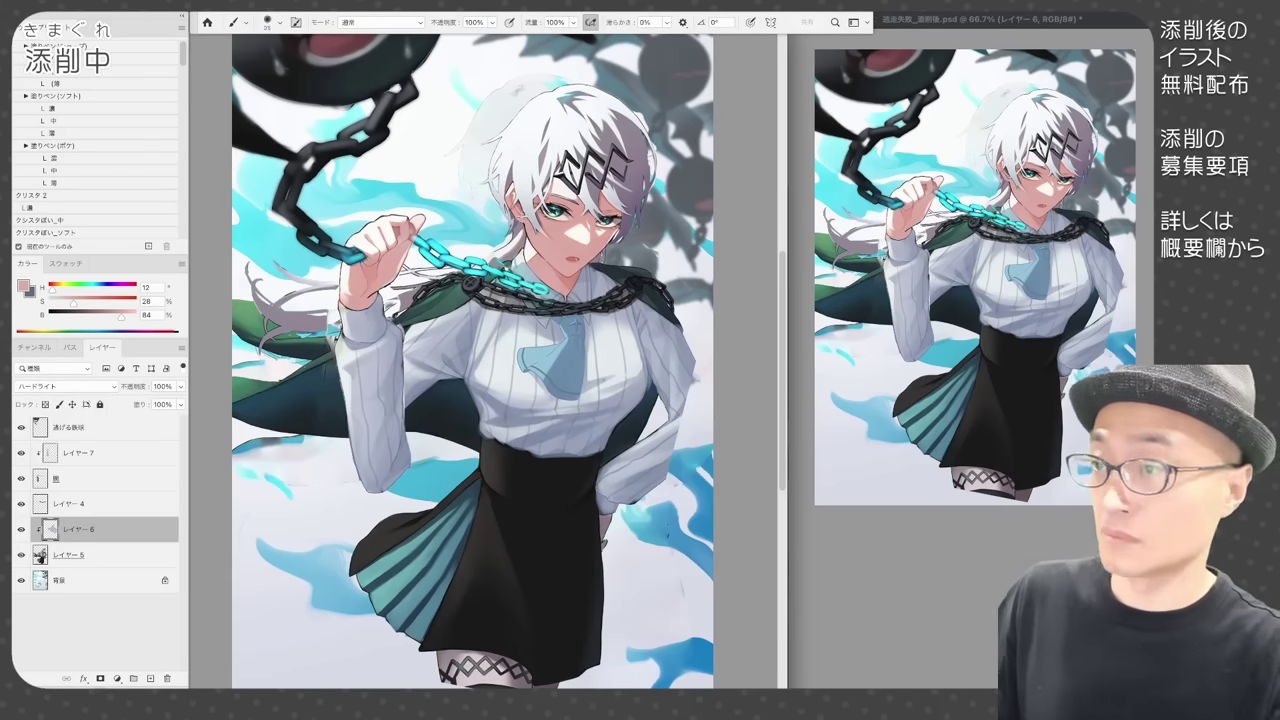
drag(446, 660, 545, 682)
key(ctrl+z)
drag(605, 520, 607, 543)
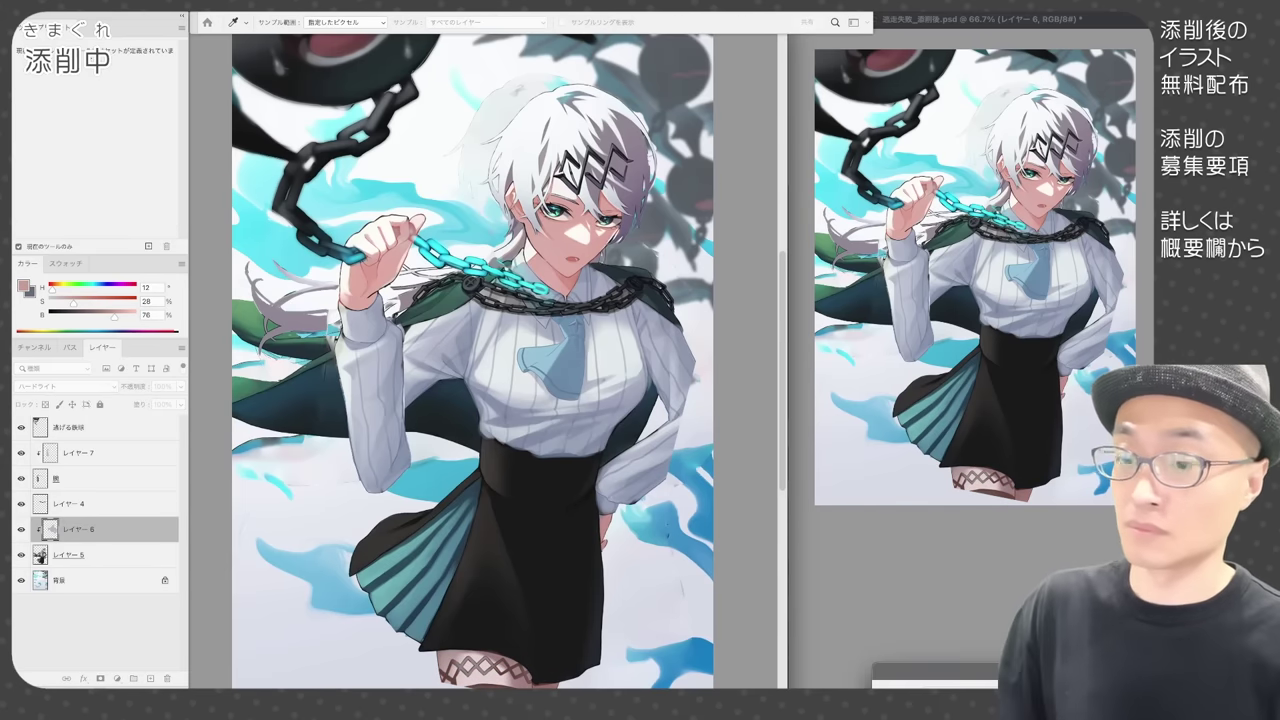
- Lighten the shaded hair beside the cheek with a neutral grey on the Hard Light layer レイヤー 6
alt+click(646, 229)
drag(624, 238, 637, 221)
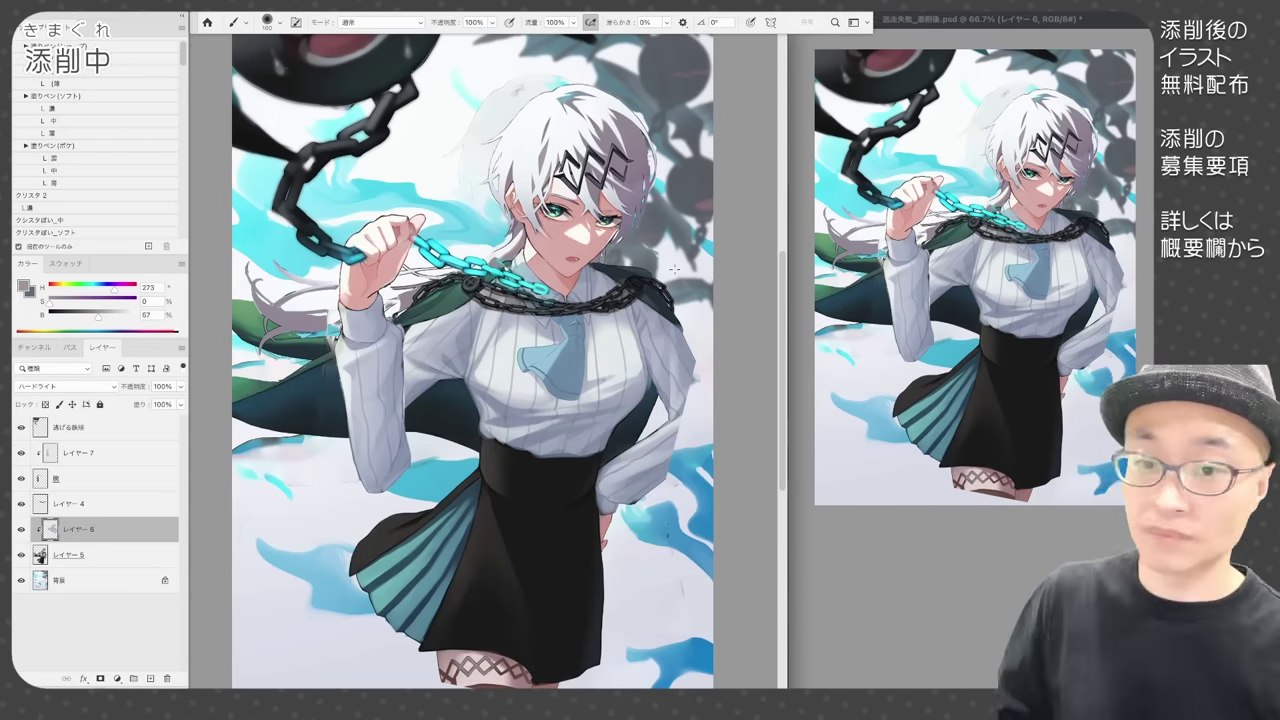
key(z)
key(b)
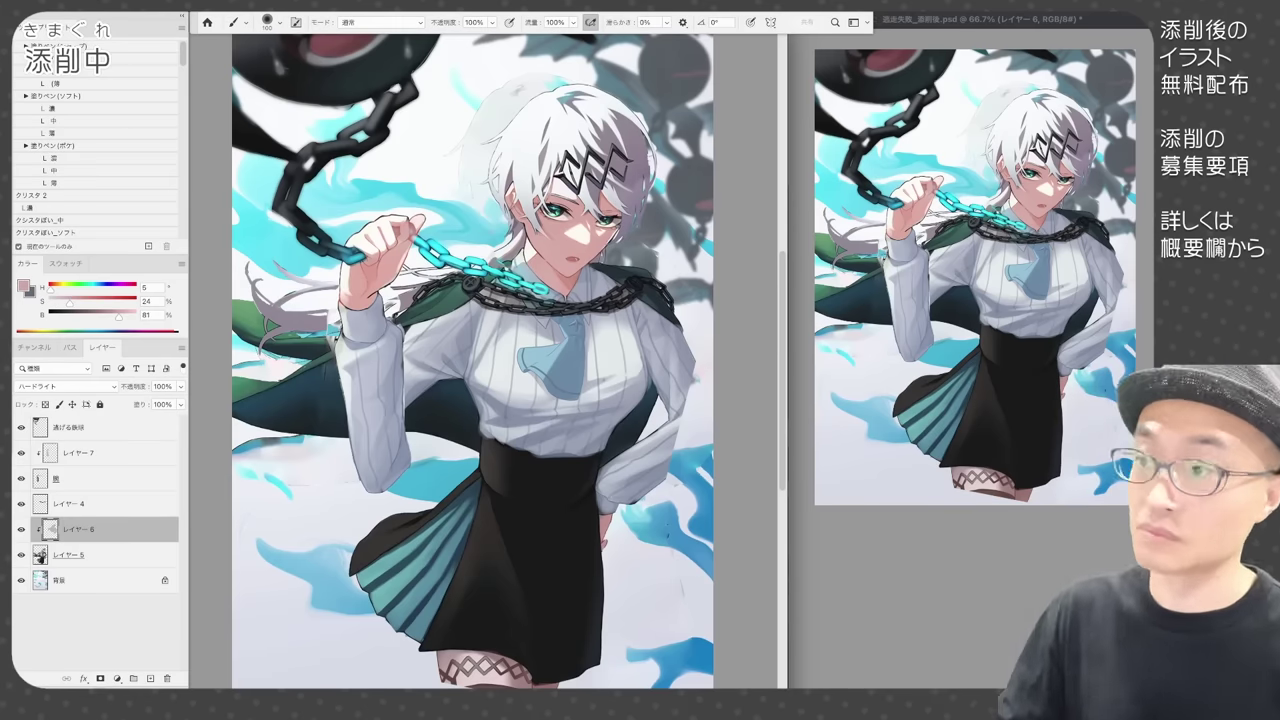
alt+click(622, 497)
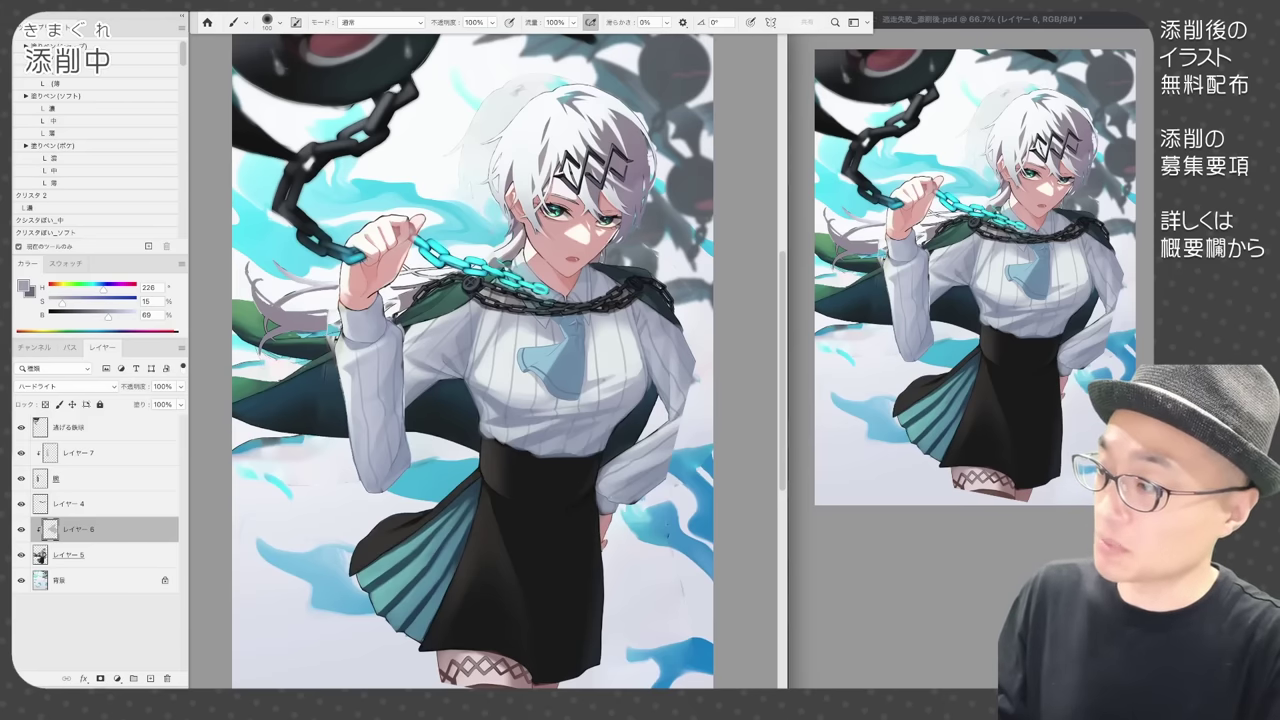
- Compare the figure with and without the Hard Light correction by toggling the visibility of レイヤー 6
click(21, 530)
click(21, 530)
click(21, 530)
click(21, 531)
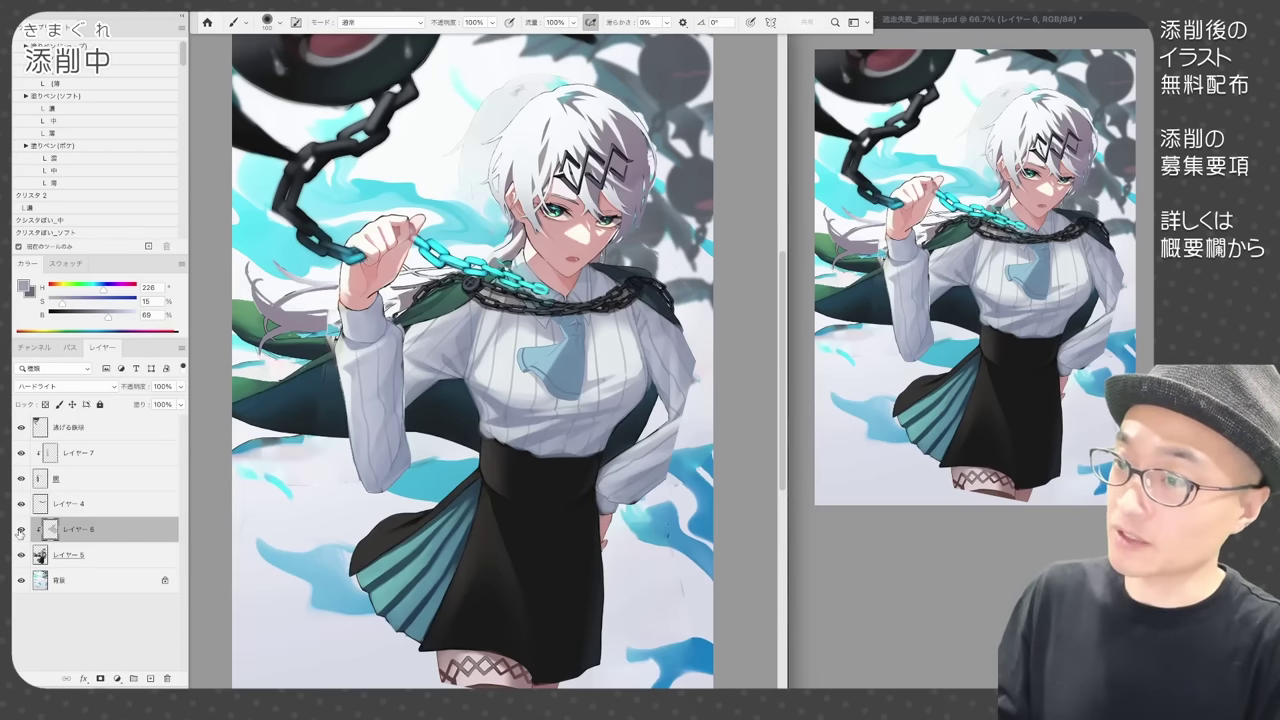
click(21, 531)
click(20, 532)
click(20, 532)
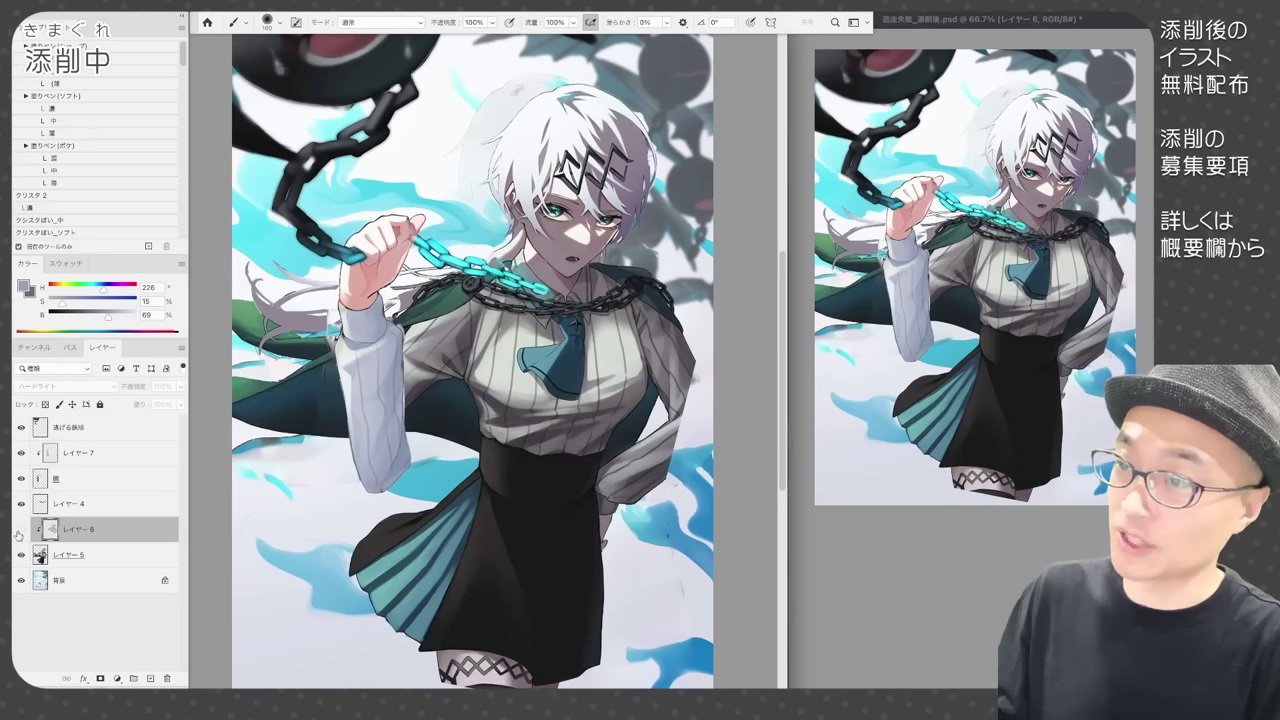
click(20, 532)
click(20, 532)
click(20, 532)
click(19, 533)
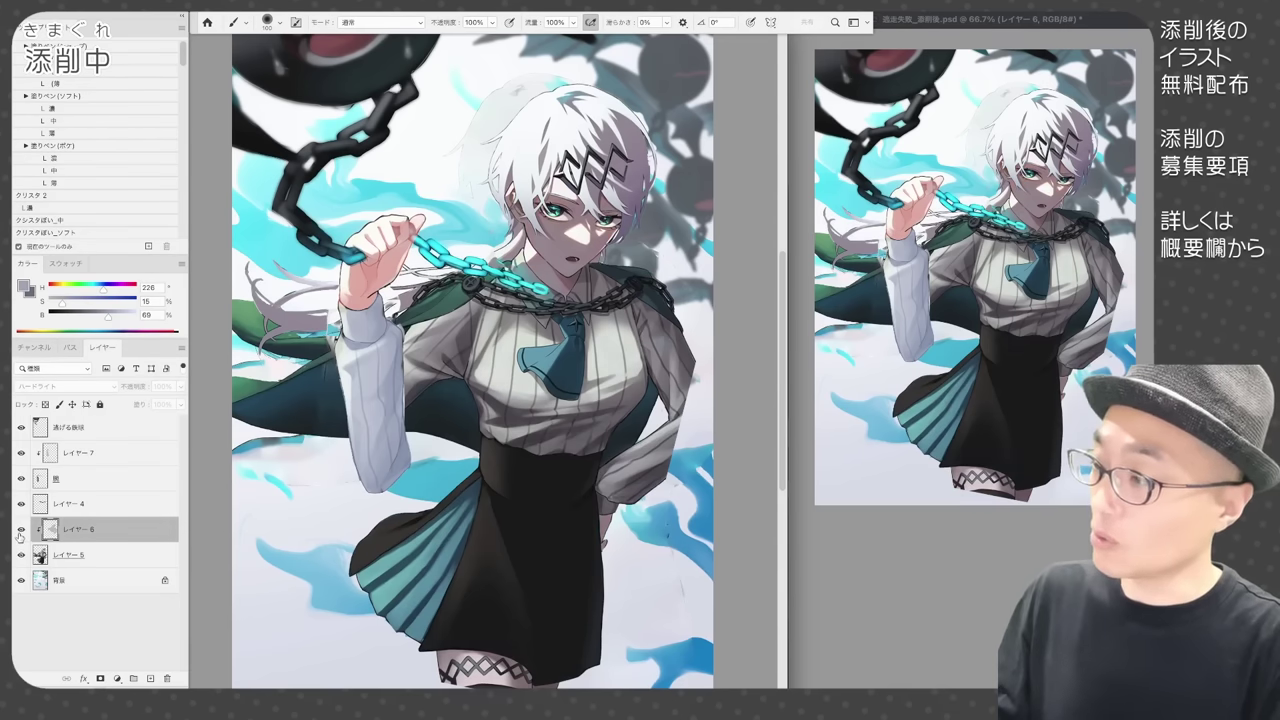
click(19, 533)
click(19, 533)
click(19, 533)
click(18, 534)
click(21, 531)
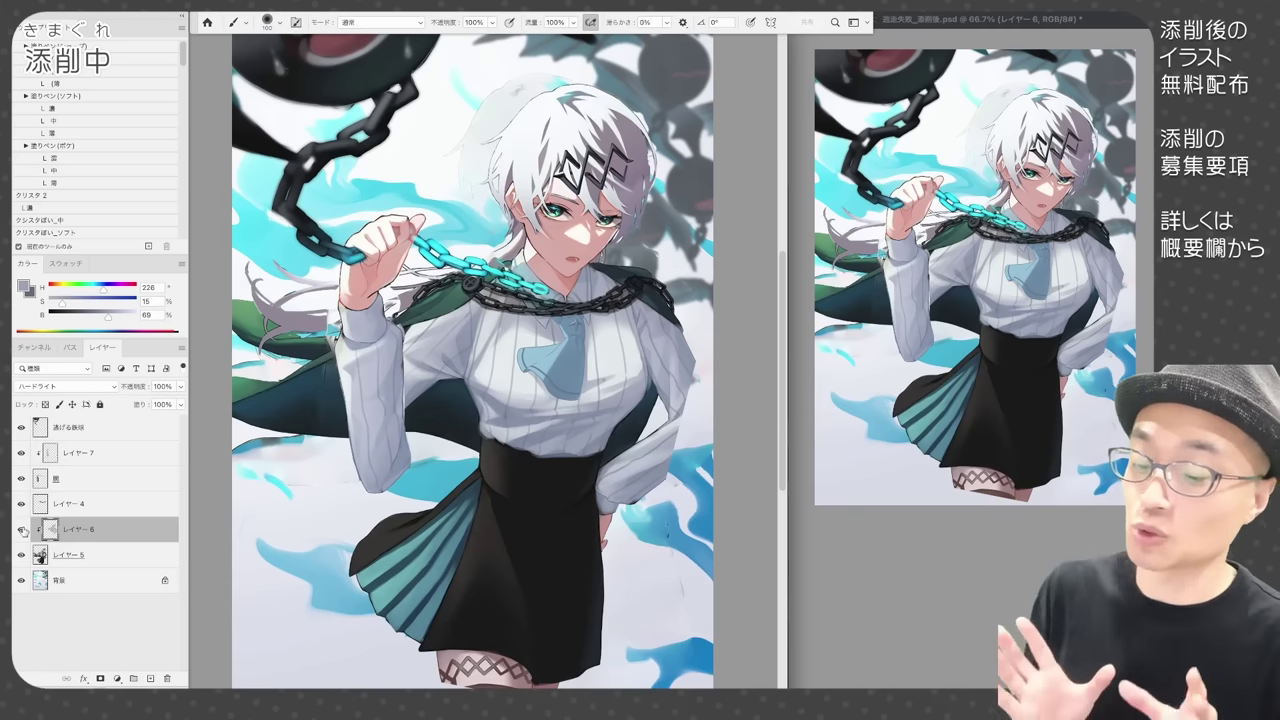
- Erase part of the brightening over the necktie and merge the Hard Light layer into レイヤー 5
key(l)
key(e)
drag(569, 326, 562, 388)
key(super+e)
key(l)
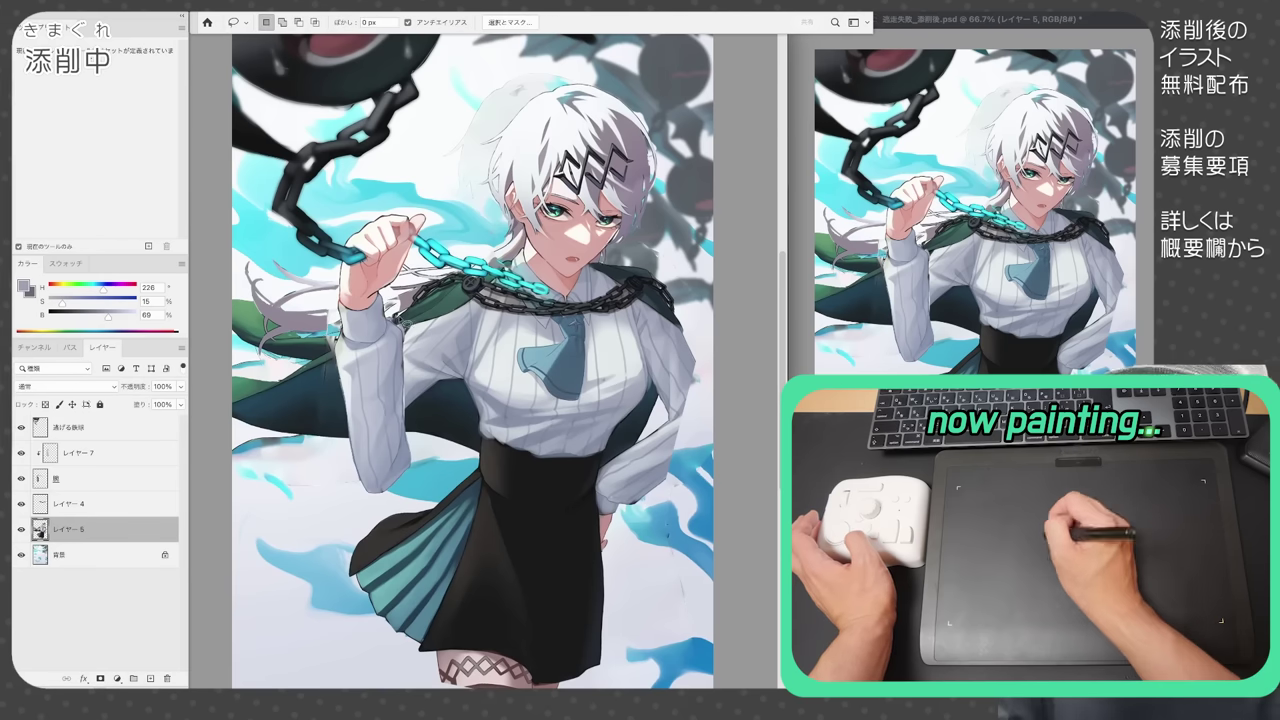
- Cut the torso out onto its own layer, reshape it with Free Transform, and return to レイヤー 5
mouse_move(405, 442)
mouse_down()
mouse_move(602, 252)
mouse_move(456, 466)
mouse_move(405, 442)
mouse_up()
key(super+shift+j)
key(super+t)
key(Return)
click(70, 555)
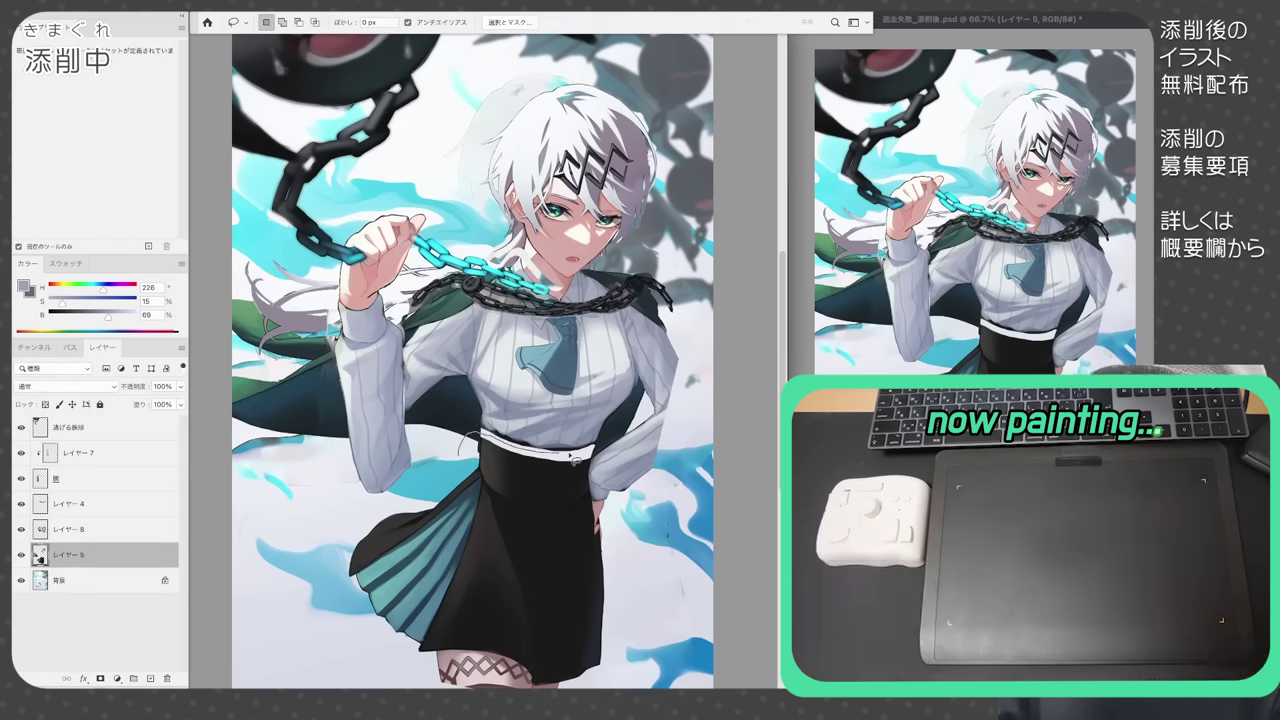
- Cut the skirt out onto its own layer, reshape it, and paint along its lower part with sampled colours
key(super+shift+j)
key(super+t)
key(Return)
key(b)
alt+click(450, 652)
mouse_move(390, 612)
mouse_down()
mouse_move(400, 680)
mouse_move(598, 622)
mouse_up()
- Cut out the flared side of the skirt onto a separate layer and reshape it with Free Transform
key(e)
key(l)
mouse_move(418, 484)
mouse_down()
mouse_move(434, 638)
mouse_move(420, 486)
mouse_move(474, 454)
mouse_up()
key(super+shift+j)
key(super+t)
key(Return)
- Hide the arm layer, fill in the skirt's pleated edge and the near thigh with sampled colours, and merge the skirt layers
key(b)
click(21, 479)
alt+click(480, 490)
alt+click(425, 652)
drag(405, 596, 440, 632)
key(super+e)
- Clean up the skirt hem and the inner edge of the near thigh with the Eraser
key(e)
drag(478, 682, 576, 626)
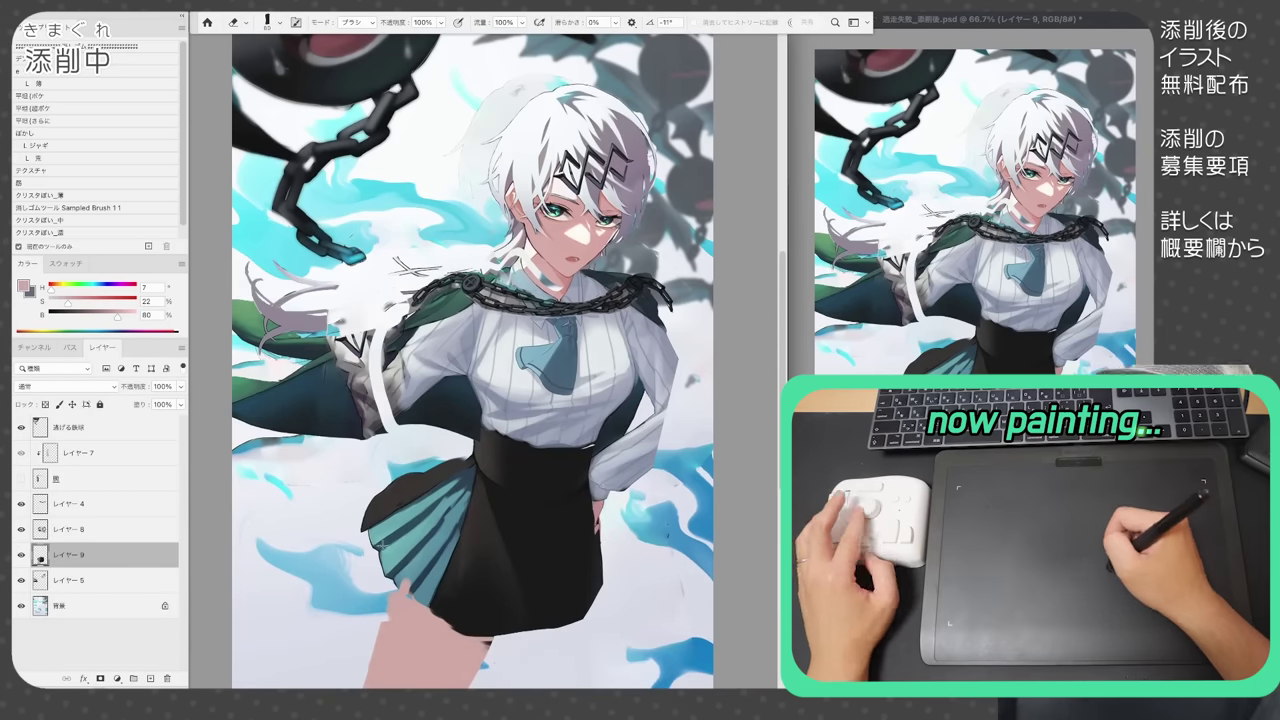
key(b)
key(e)
mouse_move(462, 688)
mouse_down()
mouse_move(480, 660)
mouse_move(562, 642)
mouse_up()
- Add a new layer beneath the skirt layer and paint the far thigh in a darker skin tone
key(super+shift+alt+n)
key(super+[)
key(b)
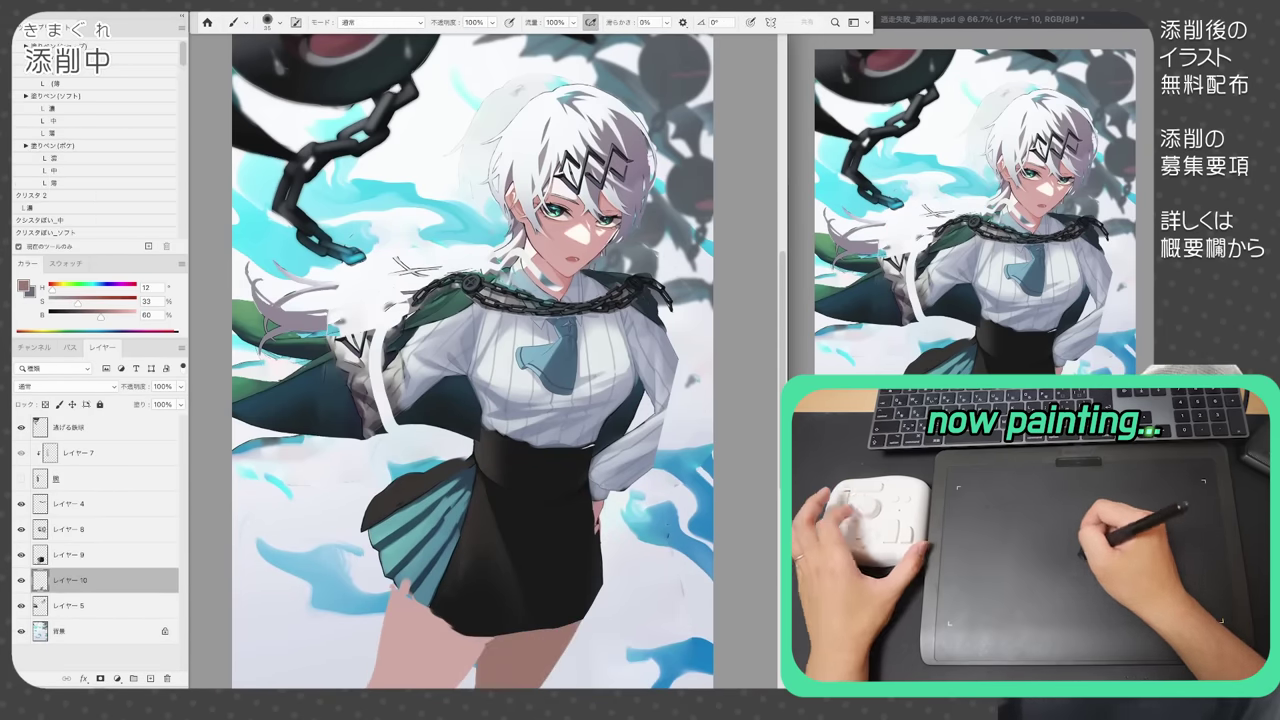
- Lasso the outer side and lower part of the near thigh on the skirt layer and fill in a dark stocking
key(l)
key(alt+])
drag(408, 592, 392, 684)
mouse_move(443, 671)
mouse_down()
mouse_move(450, 684)
mouse_move(434, 660)
mouse_move(478, 686)
mouse_up()
key(super+d)
key(b)
alt+click(478, 612)
alt+click(455, 636)
alt+click(401, 668)
- Add a new layer above the skirt and draw the diamond lace pattern around the stocking's top with a smaller brush
key(super+shift+alt+n)
key(super+z)
key([)
key([)
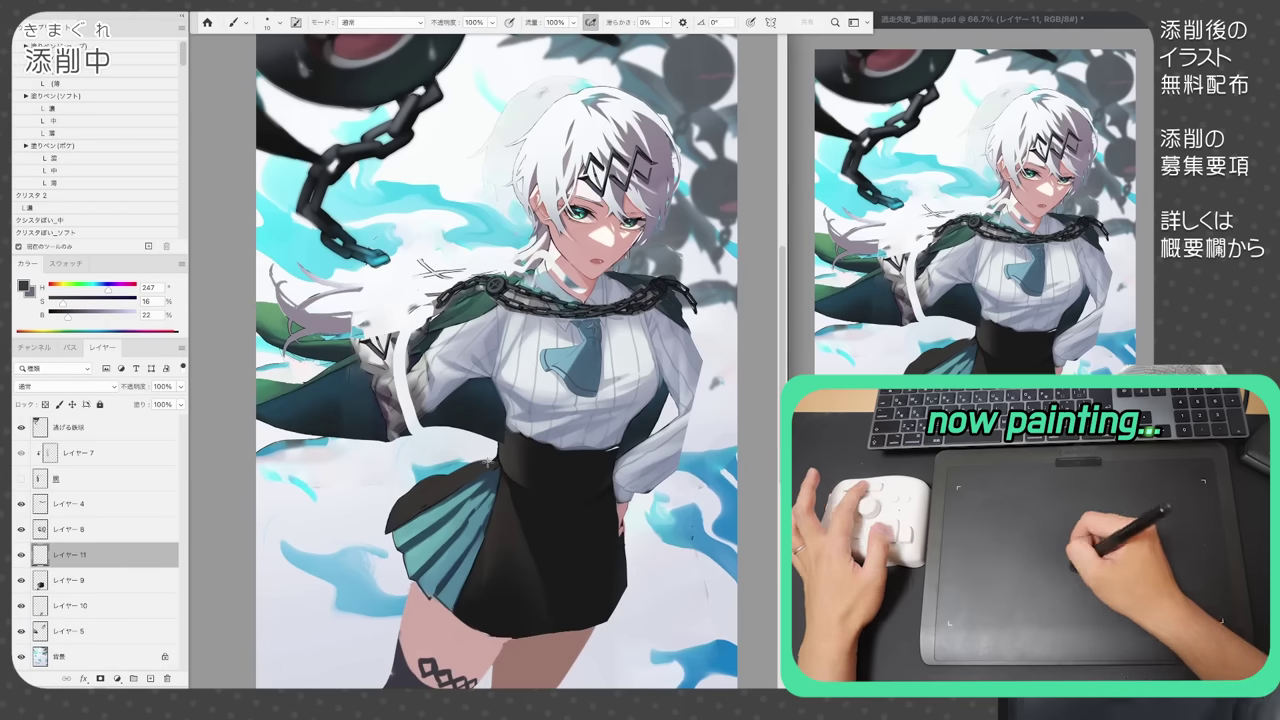
drag(476, 640, 474, 630)
mouse_move(400, 612)
mouse_down()
mouse_move(412, 642)
mouse_move(454, 672)
mouse_move(418, 684)
mouse_up()
- Lock the lace pattern layer's transparent pixels, vary its colour, and shade the thighs beneath the skirt hem
key(/)
alt+click(468, 640)
key(alt+[)
alt+click(462, 640)
key(w)
mouse_move(482, 628)
mouse_down()
mouse_move(484, 660)
mouse_move(540, 636)
mouse_up()
- Lock the far thigh layer's transparent pixels and refine the outline of the near thigh and stocking on レイヤー 9
key(alt+[)
key(/)
key(b)
alt+click(529, 587)
key(alt+])
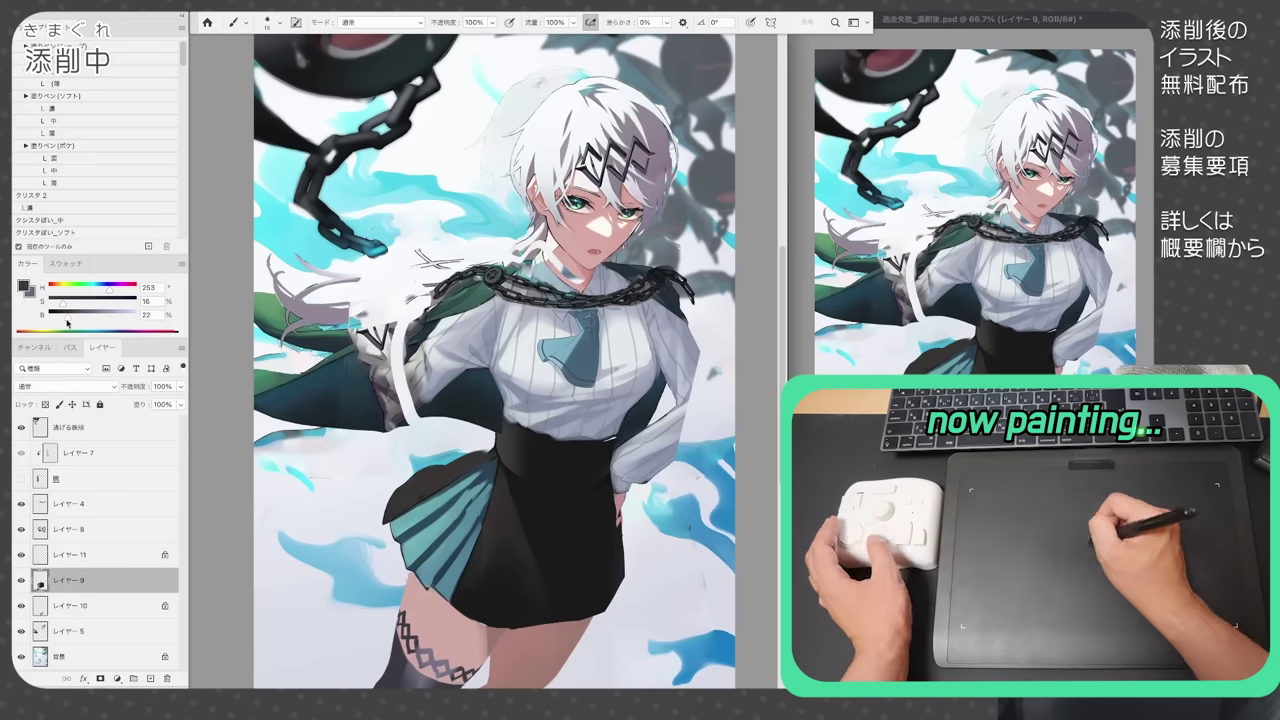
drag(408, 572, 400, 606)
drag(402, 618, 382, 682)
- Paint dark cape colour between the torso and the bent arm, and refine the shirt's lower edge above the waistband
drag(640, 308, 652, 385)
drag(656, 362, 638, 404)
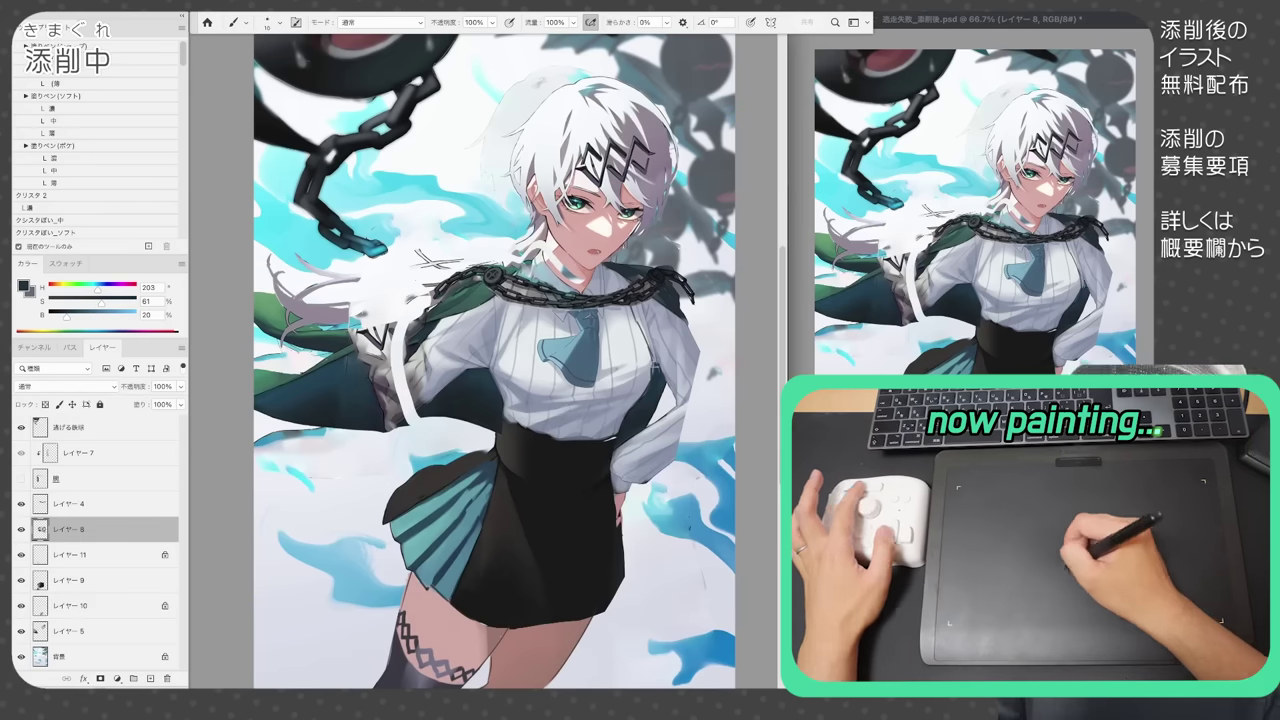
alt+click(575, 428)
mouse_move(504, 358)
mouse_down()
mouse_move(492, 402)
mouse_move(622, 440)
mouse_up()
alt+click(455, 600)
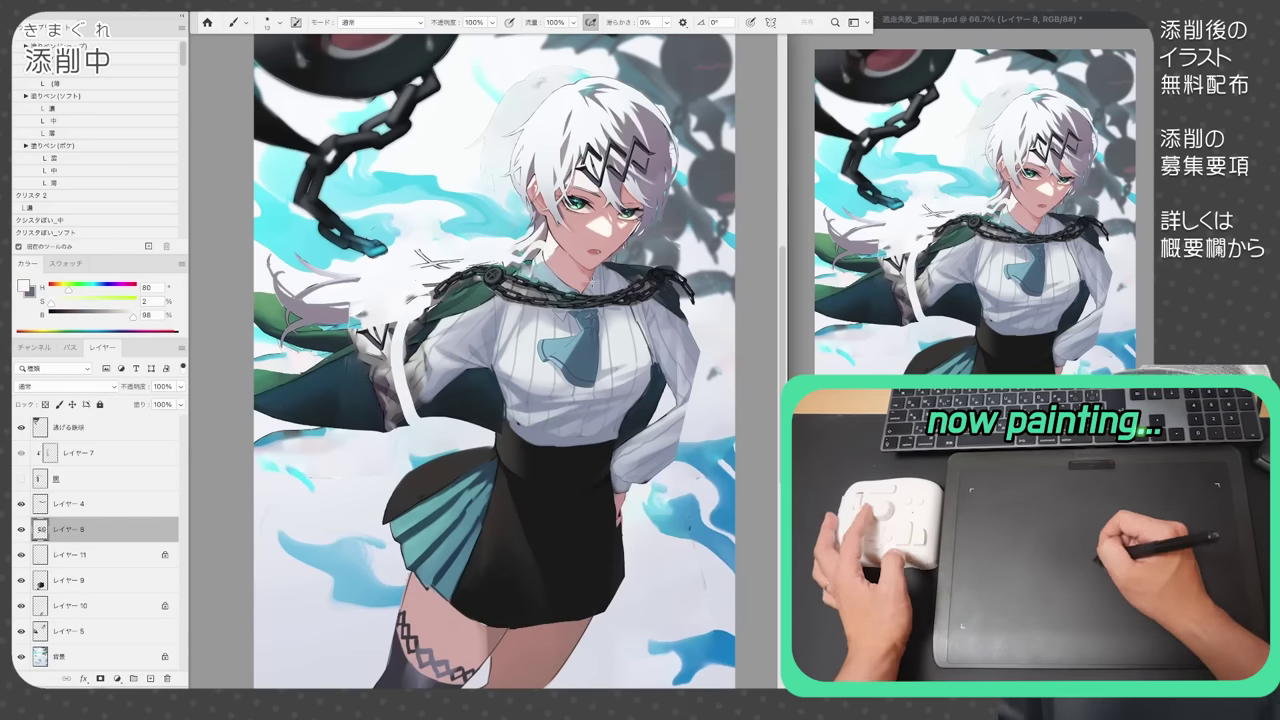
- Refine the shirt's side contour against the cape with sampled colours and a larger brush
alt+click(656, 348)
alt+click(655, 384)
key(bracketright)
alt+click(656, 350)
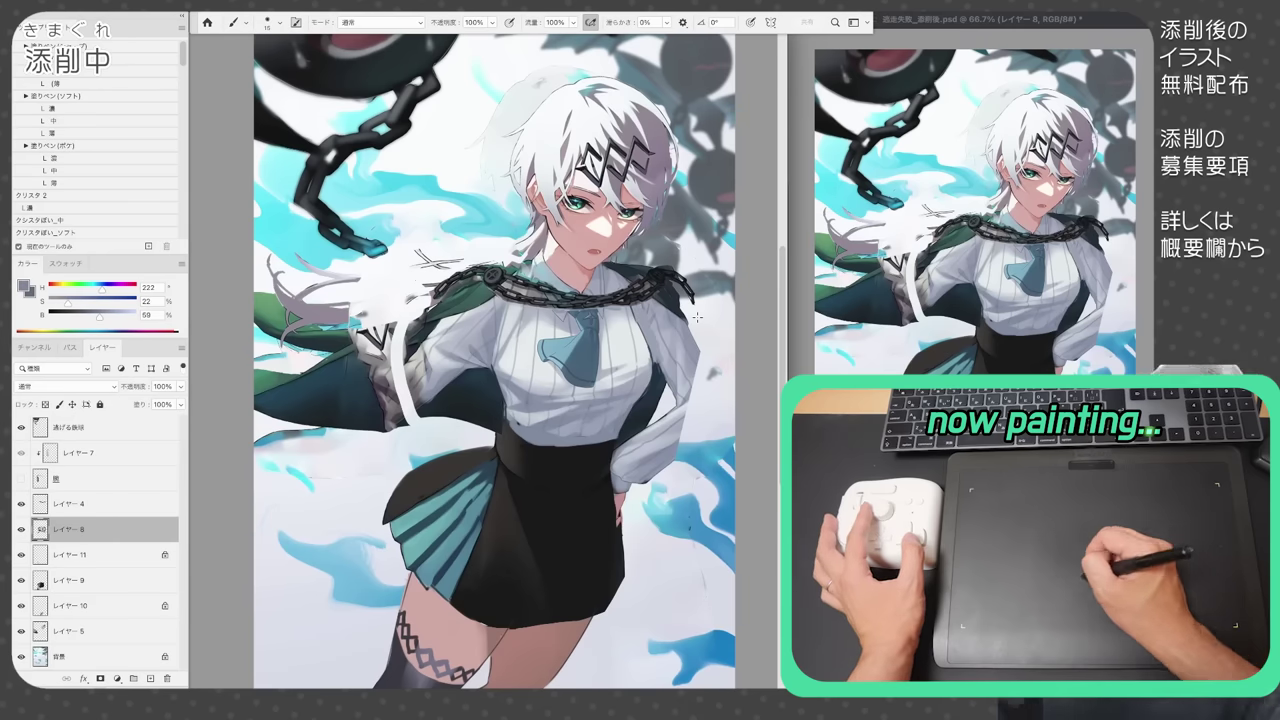
- Cut the head from レイヤー 5 onto a new layer above レイヤー 4, then shrink and rotate it slightly with Free Transform
key(l)
click(70, 631)
key(super+shift+j)
drag(70, 631, 70, 492)
key(super+t)
drag(679, 73, 673, 79)
drag(648, 129, 648, 133)
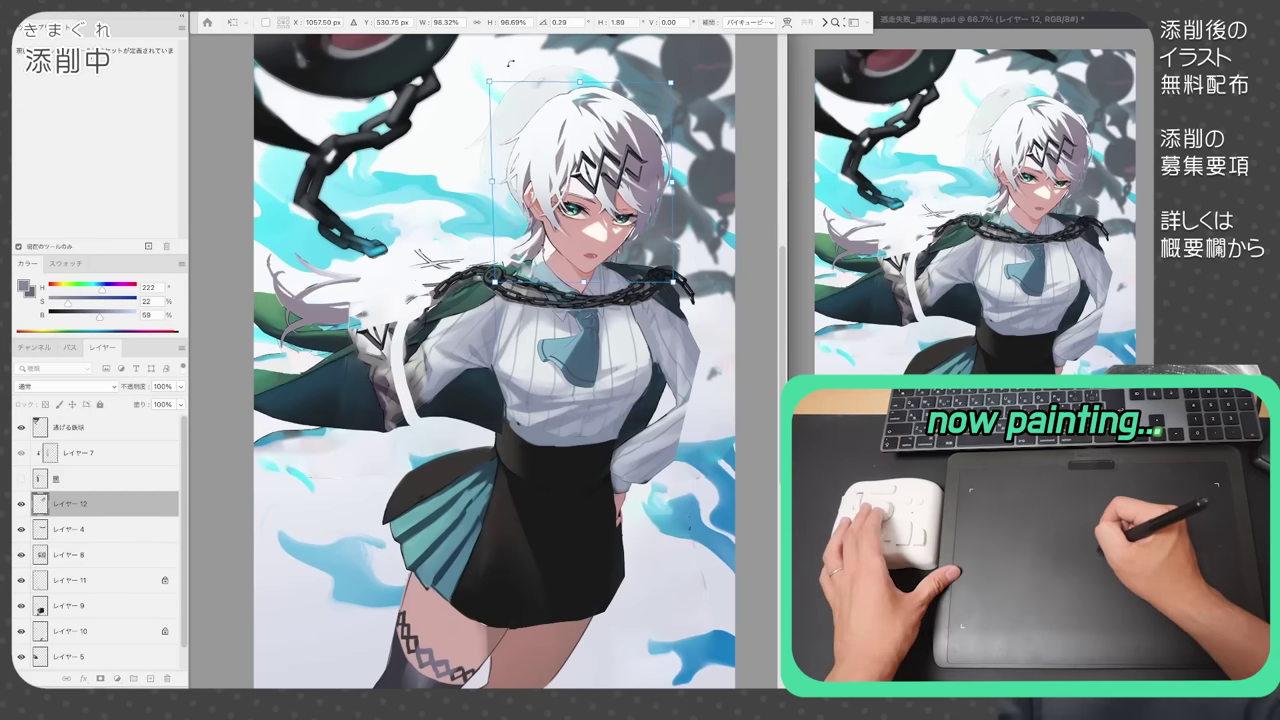
key(Return)
- Check the pose with the arm layer shown, then lasso the necktie and repaint it with a sampled blue
click(21, 479)
click(21, 479)
alt+click(585, 340)
key(l)
drag(594, 312, 550, 368)
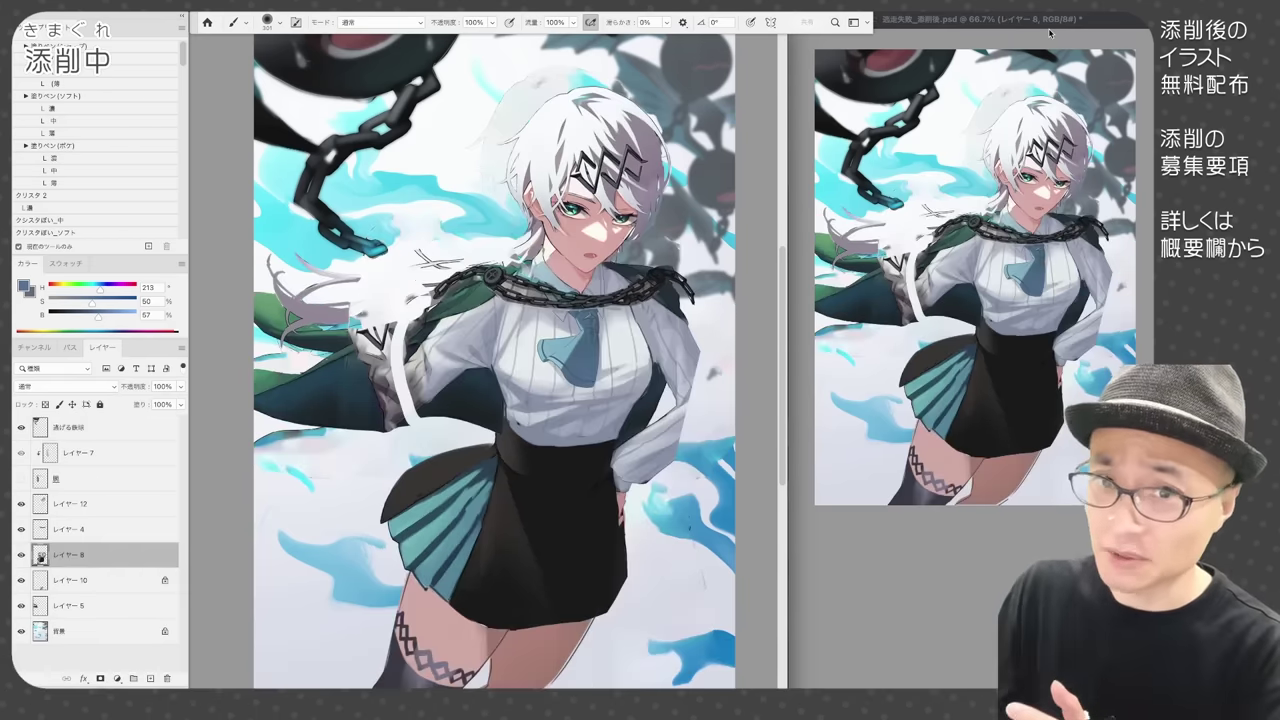
- Hide レイヤー 4 and paint over the shirt's stripes from shoulders to waist with sampled pale greys on レイヤー 8
drag(500, 332, 508, 388)
drag(518, 371, 541, 398)
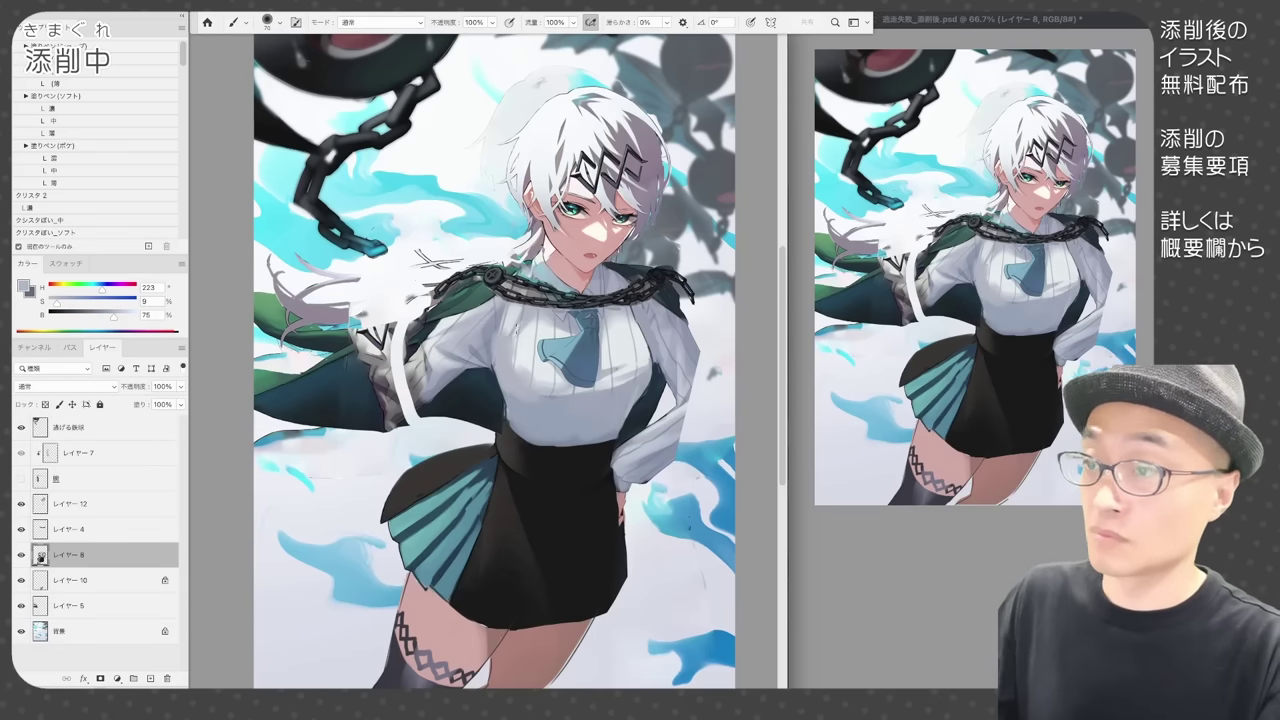
click(21, 529)
drag(535, 272, 506, 322)
alt+click(560, 328)
drag(620, 326, 640, 326)
mouse_move(612, 326)
mouse_down()
mouse_move(616, 372)
mouse_move(562, 406)
mouse_move(590, 405)
mouse_up()
mouse_move(526, 350)
mouse_down()
mouse_move(537, 377)
mouse_move(565, 380)
mouse_up()
mouse_move(645, 367)
mouse_down()
mouse_move(619, 382)
mouse_move(633, 379)
mouse_up()
drag(652, 367, 625, 388)
drag(602, 322, 598, 386)
alt+click(619, 384)
key(ctrl+d)
alt+click(612, 388)
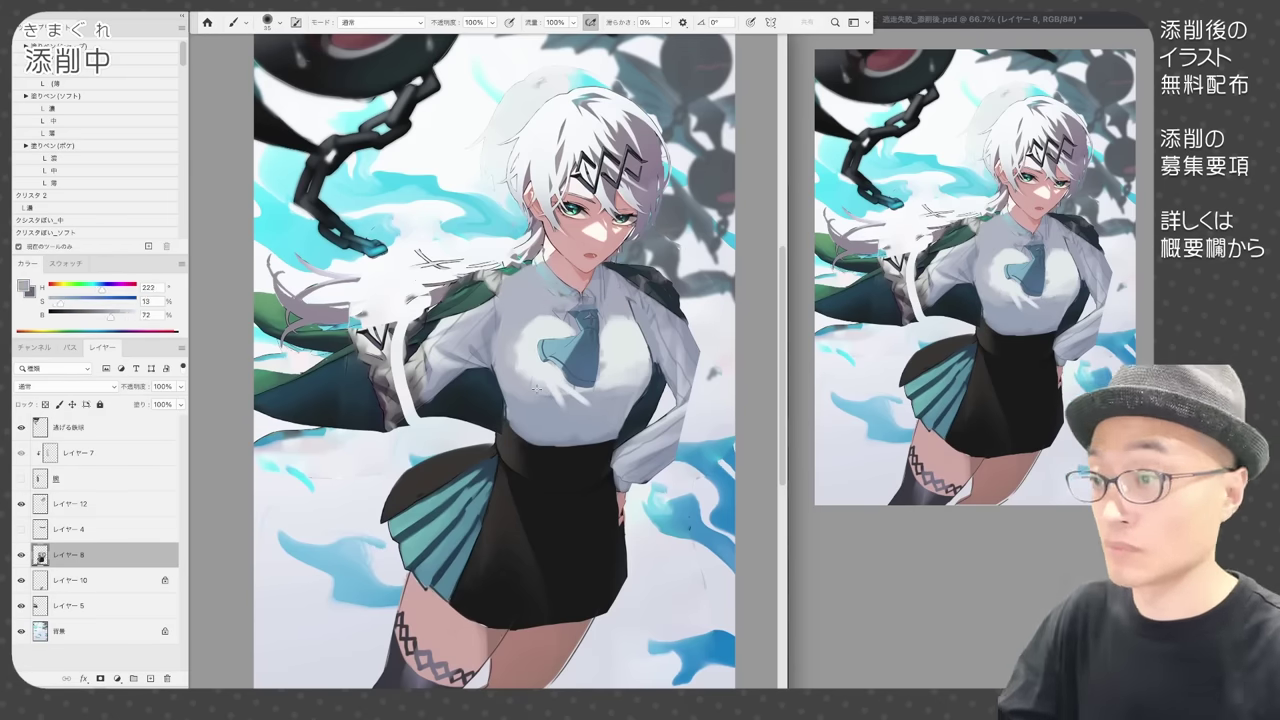
- Paint finer folds on the shirt above the waistband with a small brush, and shade its side with a larger one
key(bracketleft)
key(bracketleft)
key(bracketleft)
key(bracketleft)
key(bracketleft)
mouse_move(512, 397)
mouse_down()
mouse_move(536, 436)
mouse_move(598, 431)
mouse_move(578, 438)
mouse_up()
alt+click(540, 424)
alt+click(632, 398)
alt+click(606, 424)
alt+click(510, 404)
mouse_move(505, 404)
mouse_down()
mouse_move(514, 426)
mouse_move(504, 397)
mouse_up()
key(bracketright)
key(bracketright)
key(bracketright)
key(bracketright)
key(bracketright)
key(bracketright)
drag(505, 330, 502, 357)
- Draw thin dark outlines for the shirt collar on the long-hair side with a sampled dark grey
key(bracketleft)
key(bracketleft)
key(bracketleft)
key(bracketleft)
key(bracketleft)
key(bracketleft)
key(bracketleft)
alt+click(540, 252)
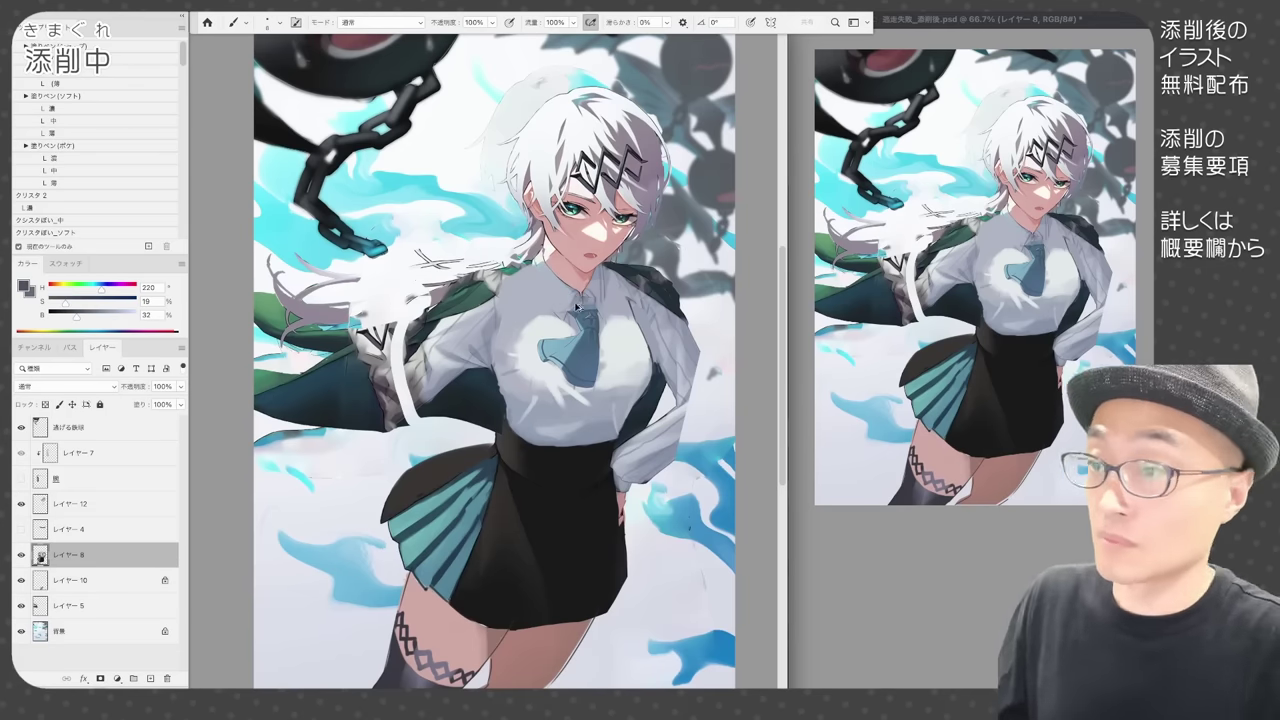
drag(534, 280, 550, 318)
mouse_move(550, 318)
mouse_down()
mouse_move(581, 288)
mouse_move(533, 280)
mouse_up()
- Finish the collar around the necktie knot and neck on レイヤー 12 with sampled shirt greys
click(72, 504)
alt+click(548, 440)
drag(584, 294, 606, 321)
alt+click(601, 316)
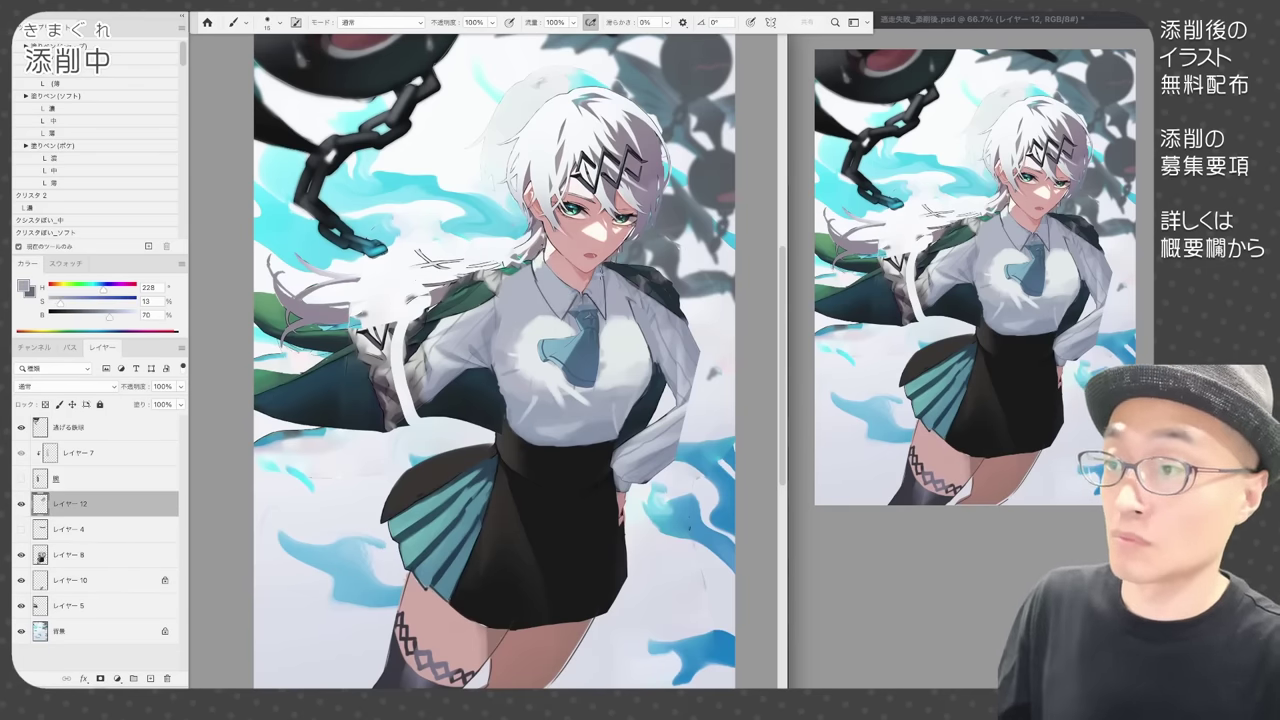
alt+click(574, 266)
drag(552, 256, 582, 290)
- Repaint the shirt's lower edge along the waistband in a sampled shadow grey with a larger brush
alt+click(620, 415)
key(bracketright)
key(bracketright)
key(bracketright)
key(bracketright)
key(bracketright)
alt+click(536, 431)
drag(520, 438, 570, 449)
drag(570, 449, 614, 441)
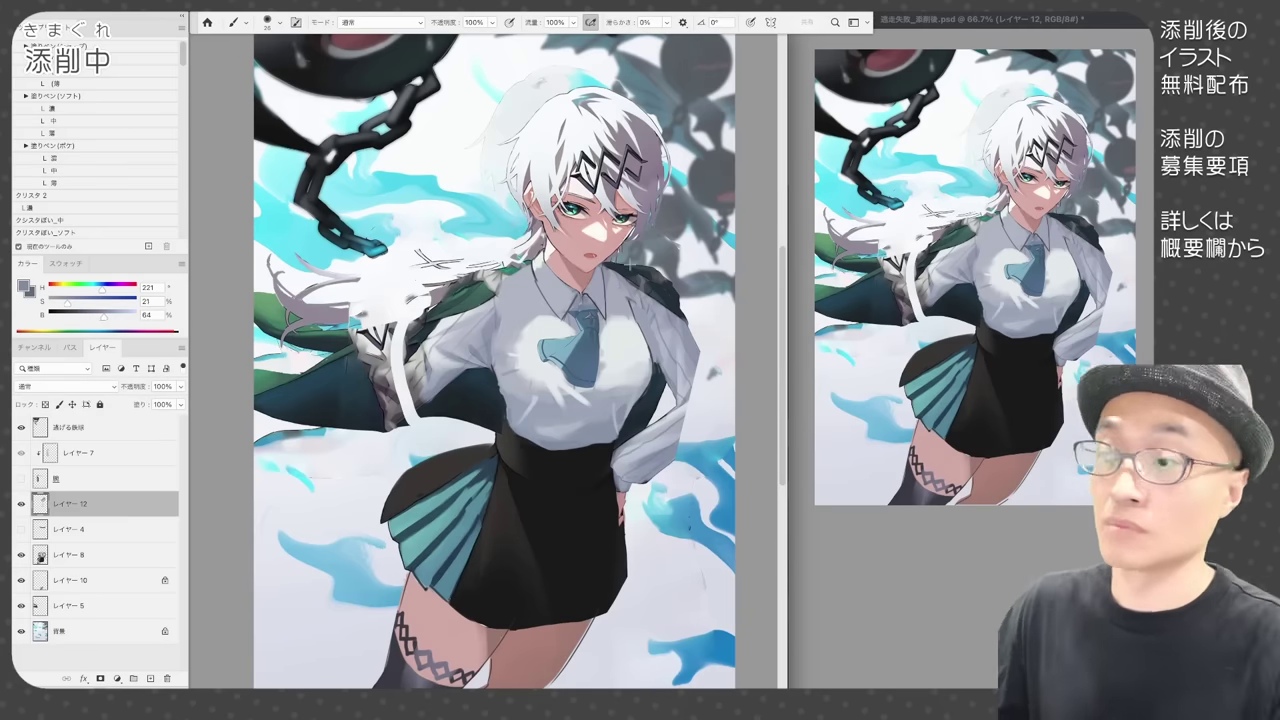
- Repaint the necktie from knot to tip with a sampled blue and a larger brush
alt+click(586, 350)
alt+click(617, 265)
key(bracketright)
key(bracketright)
key(bracketright)
key(bracketright)
key(bracketright)
key(bracketright)
key(bracketright)
key(bracketright)
alt+click(571, 359)
mouse_move(574, 309)
mouse_down()
mouse_move(595, 327)
mouse_move(541, 362)
mouse_move(574, 384)
mouse_up()
- Sharpen the necktie's contours and touch up the surrounding shirt with sampled colours and a smaller brush
alt+click(586, 346)
key(bracketleft)
key(bracketleft)
key(bracketleft)
key(bracketleft)
key(bracketleft)
key(bracketleft)
key(bracketleft)
key(bracketleft)
key(bracketleft)
key(bracketleft)
key(bracketleft)
key(bracketleft)
key(bracketleft)
alt+click(575, 345)
alt+click(618, 424)
alt+click(650, 386)
- Paint over the stripes and creases of the sleeve on the long-hair side with sampled light greys
alt+click(497, 330)
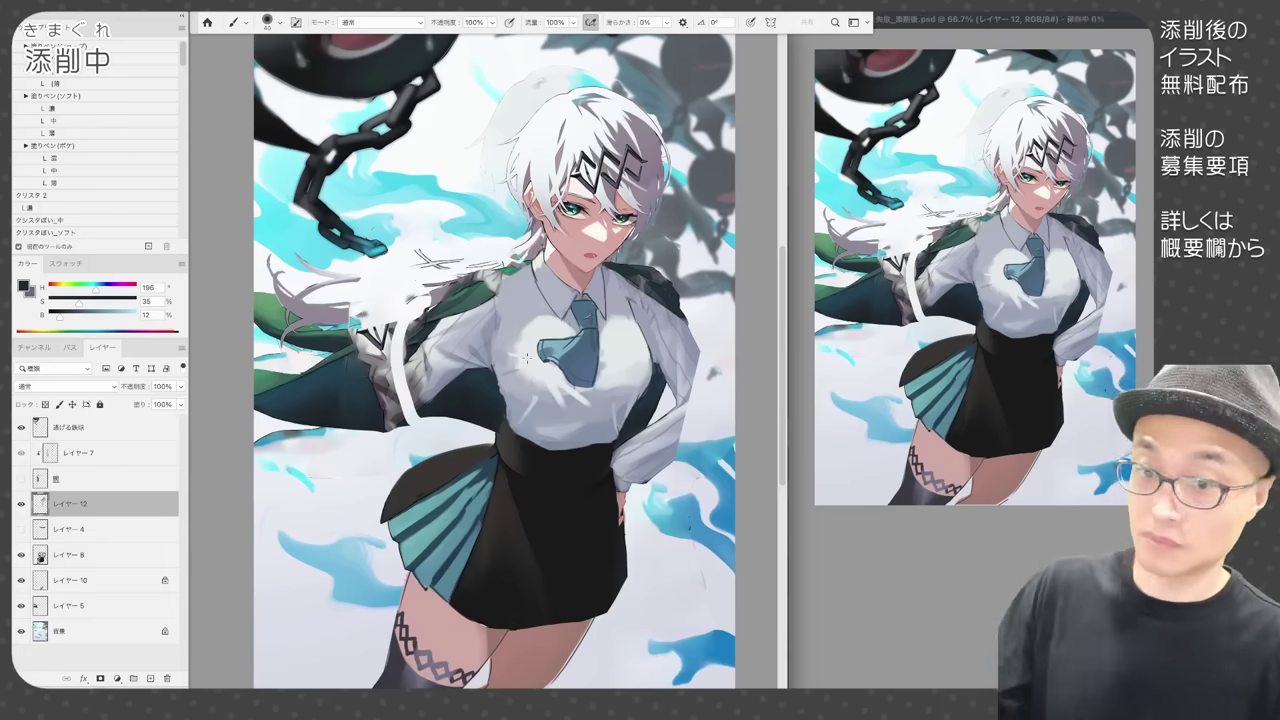
alt+click(484, 328)
drag(496, 320, 420, 400)
key(bracketright)
key(bracketright)
key(bracketright)
key(bracketright)
key(bracketright)
key(bracketright)
key(bracketright)
alt+click(466, 328)
drag(444, 332, 408, 364)
drag(482, 302, 408, 372)
alt+click(446, 336)
drag(448, 350, 408, 408)
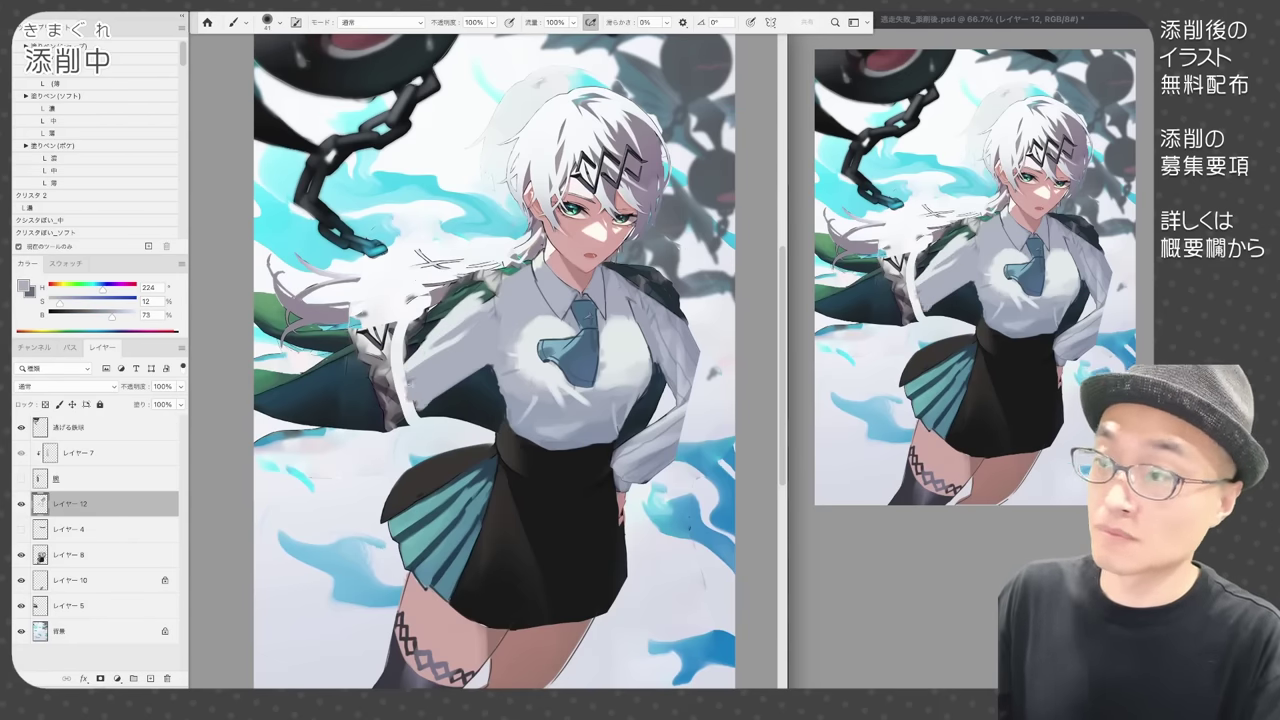
drag(476, 374, 406, 414)
- Draw thin dark lines separating the repainted sleeve from the torso with a small brush, and save the document
key(bracketleft)
key(bracketleft)
key(bracketleft)
key(bracketleft)
key(bracketleft)
key(bracketleft)
key(bracketleft)
alt+click(470, 312)
drag(480, 312, 504, 372)
key(ctrl+s)
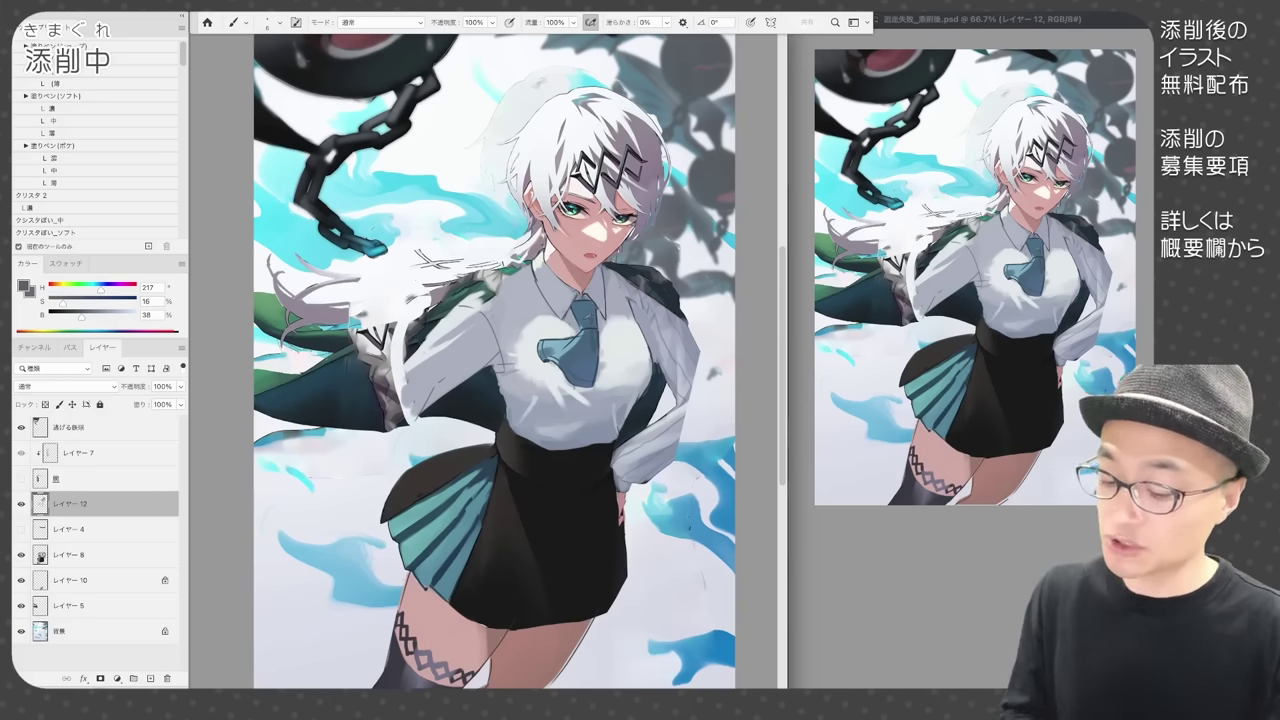
- Select the skirt's front panel on レイヤー 8 and paint it purplish grey with a dark vertical fold
super+right_click(556, 562)
click(576, 568)
mouse_move(530, 510)
mouse_down()
mouse_move(480, 610)
mouse_move(605, 605)
mouse_move(602, 488)
mouse_up()
alt+click(545, 478)
alt+click(540, 540)
drag(510, 500, 482, 560)
alt+click(545, 478)
drag(512, 505, 500, 622)
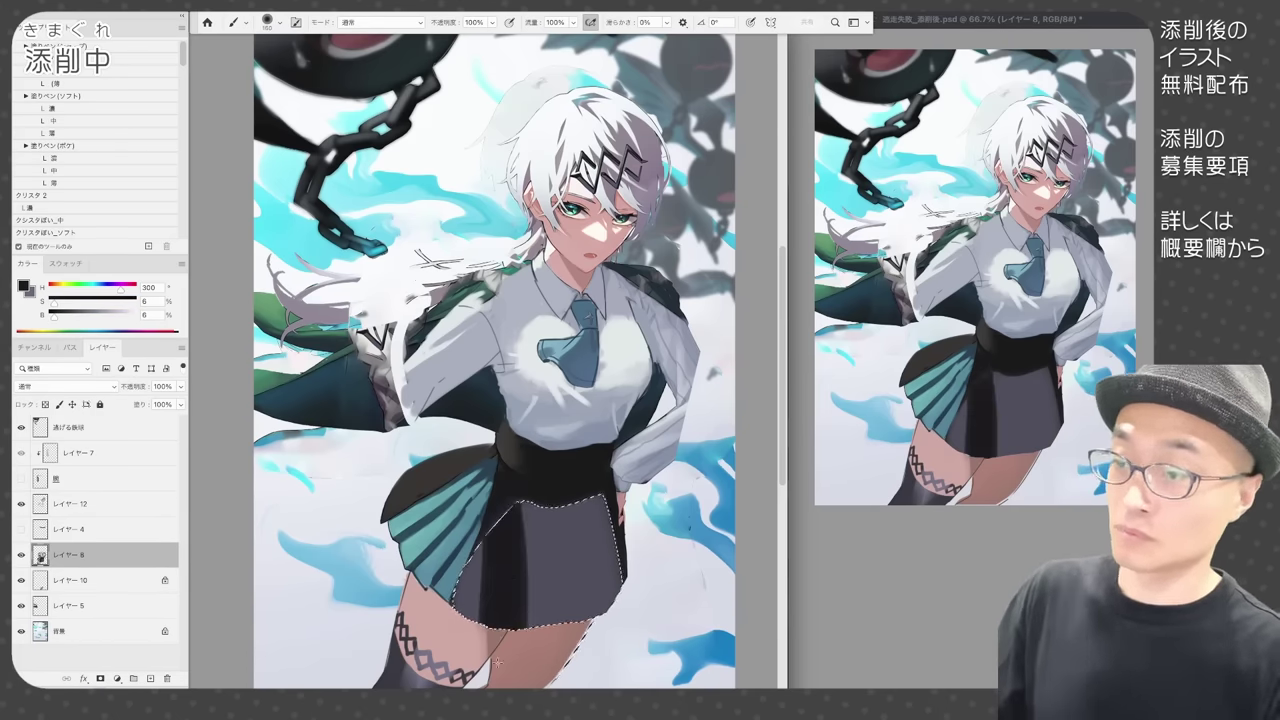
- Soften the skirt's dark fold with the 薄 brush, and shade below the waistband with the 濃 brush
click(69, 134)
alt+click(560, 550)
drag(535, 510, 520, 620)
alt+click(514, 545)
alt+click(524, 545)
click(30, 208)
alt+click(526, 522)
mouse_move(522, 510)
mouse_down()
mouse_move(557, 523)
mouse_move(600, 507)
mouse_move(554, 508)
mouse_move(606, 524)
mouse_up()
alt+click(556, 518)
alt+click(604, 522)
alt+click(604, 522)
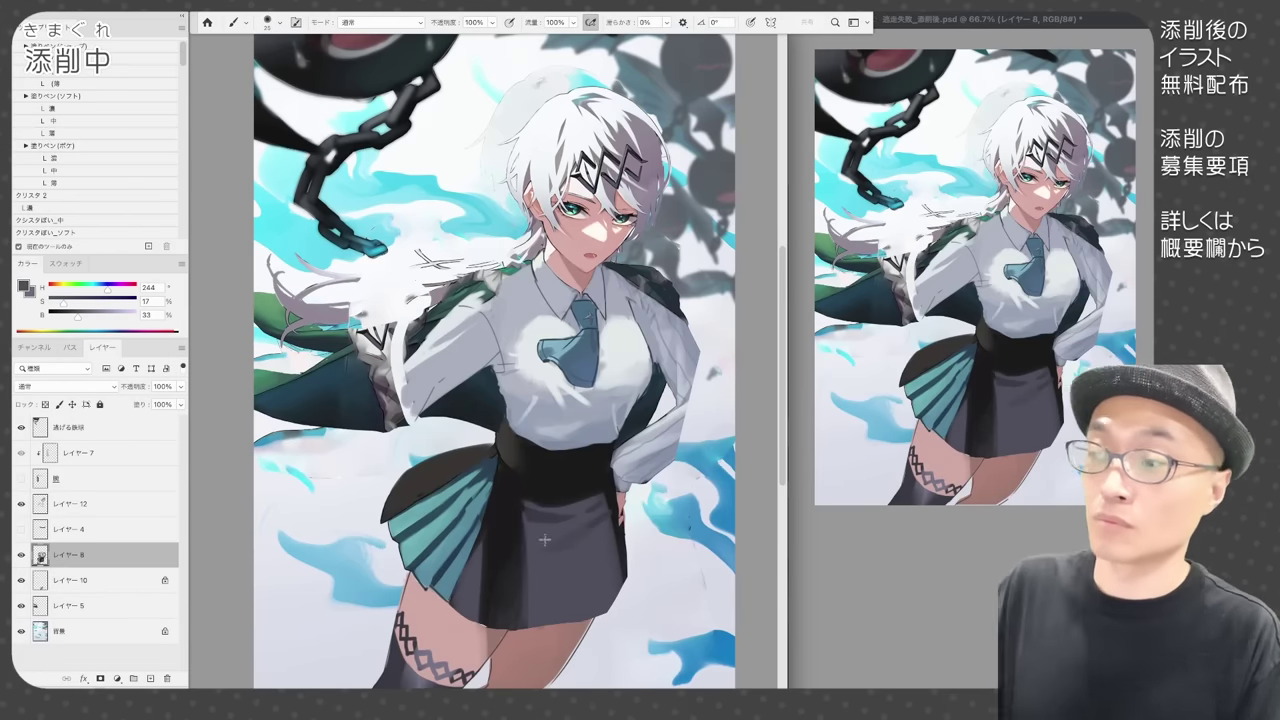
- Touch up the skirt with sampled colours, then cut the clothing paint from レイヤー 12 and merge it into レイヤー 8
alt+click(609, 527)
click(70, 580)
alt+click(518, 509)
click(70, 555)
alt+click(547, 477)
click(70, 504)
key(l)
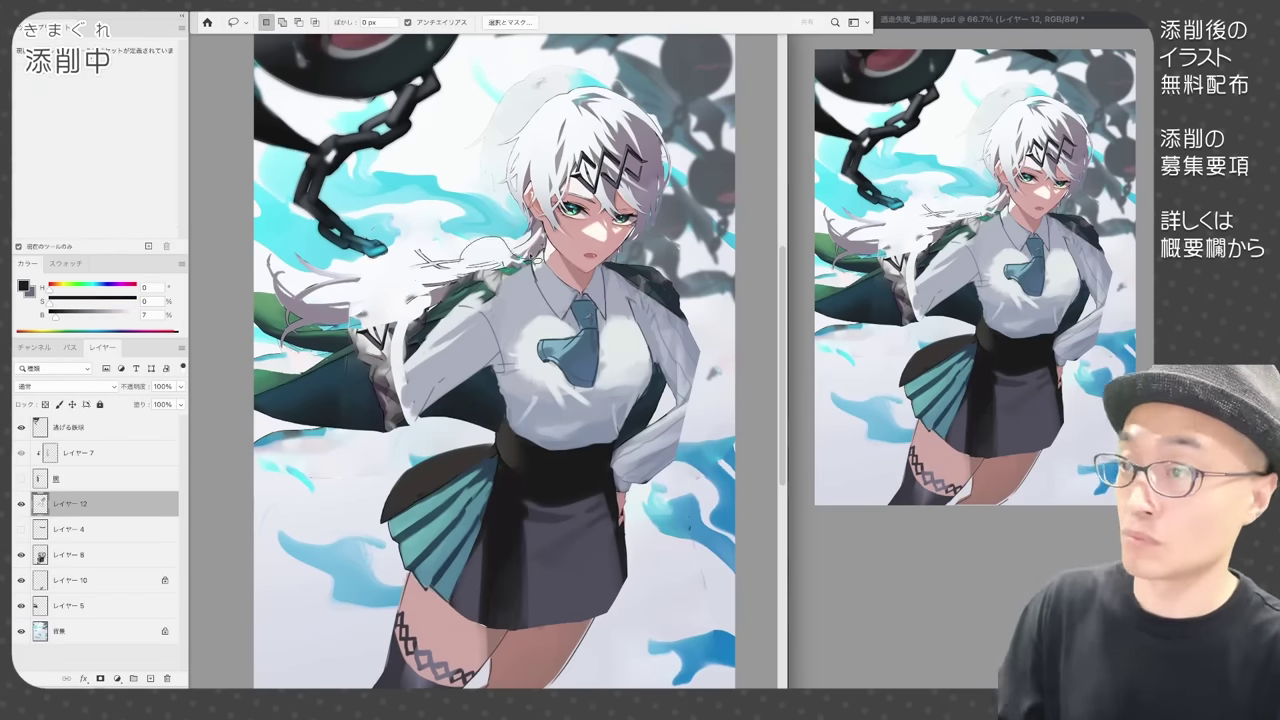
key(super+shift+j)
key(super+e)
- Paint folds on the black waistband, outline the skirt's lower hem with a thin dark brush, and save the document
key(b)
alt+click(513, 484)
mouse_move(503, 471)
mouse_down()
mouse_move(545, 484)
mouse_move(599, 471)
mouse_move(432, 458)
mouse_up()
alt+click(599, 471)
key([)
alt+click(482, 621)
alt+click(520, 610)
alt+click(590, 452)
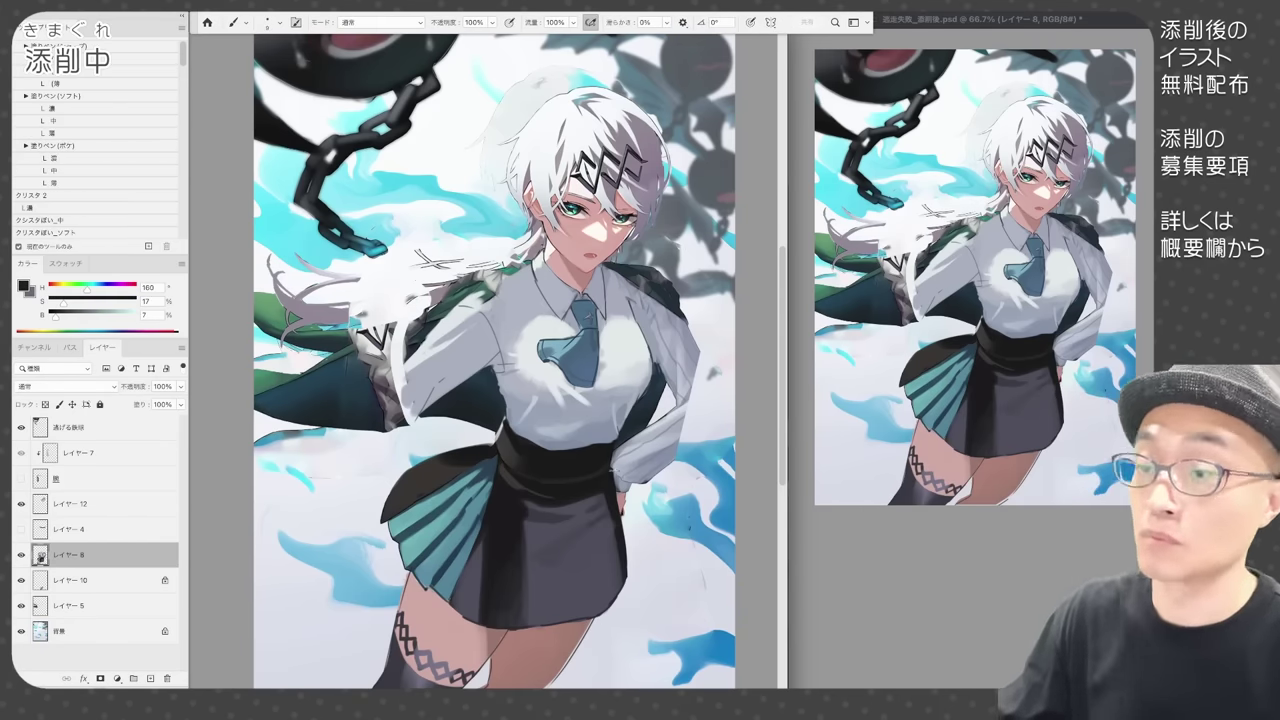
key(super+s)
- Retouch the thigh below the skirt hem on レイヤー 10 with a sampled skin tone and unlock the layer's transparent pixels
click(70, 580)
key(l)
drag(490, 640, 598, 632)
drag(521, 675, 525, 676)
key(super+d)
key(b)
alt+click(540, 655)
key(/)
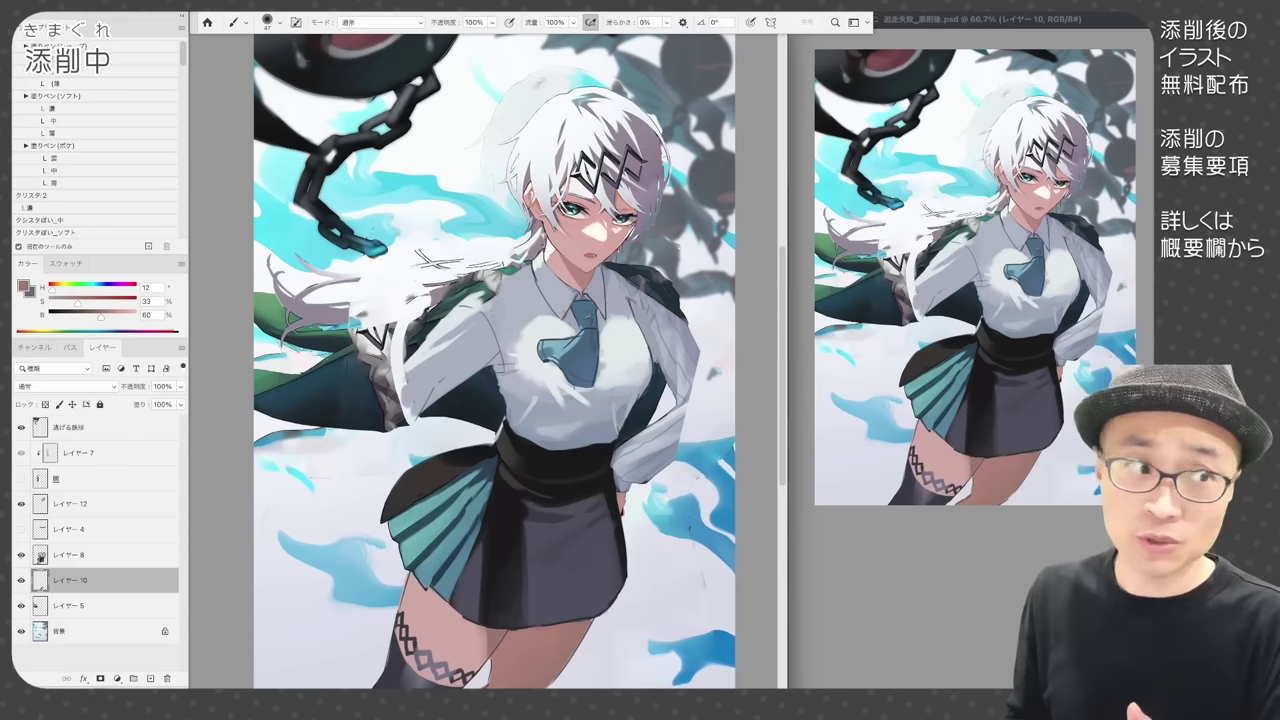
- Cut the sleeve of the arm behind the back from レイヤー 8 onto a new layer beneath it and reshape it with Free Transform
key(l)
super+click(428, 476)
drag(650, 284, 690, 264)
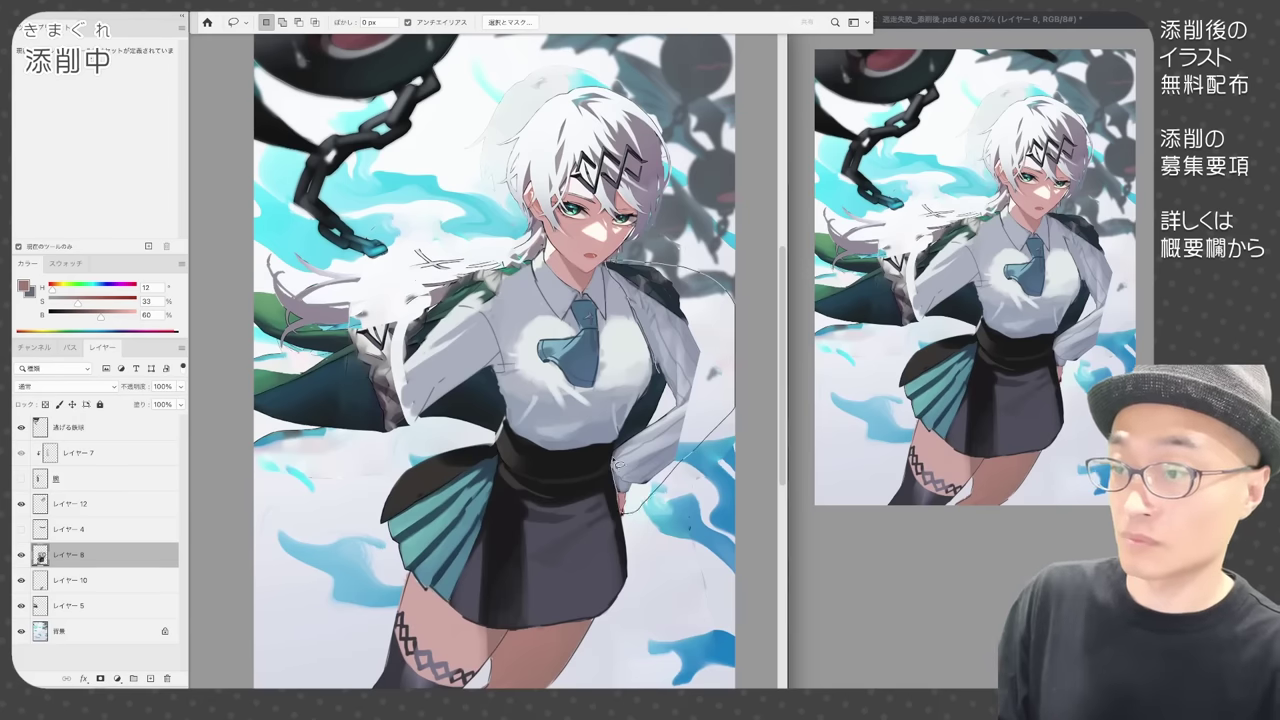
key(super+shift+j)
key(super+bracketleft)
key(super+t)
mouse_move(702, 313)
mouse_down()
mouse_move(687, 314)
mouse_move(697, 396)
mouse_up()
key(Return)
- Paint over the cut sleeve with flat slate blue, forming a simple bent-arm silhouette from shoulder to wrist
key(b)
drag(696, 380, 640, 446)
mouse_move(630, 270)
mouse_down()
mouse_move(667, 312)
mouse_move(658, 292)
mouse_up()
key(bracketleft)
key(e)
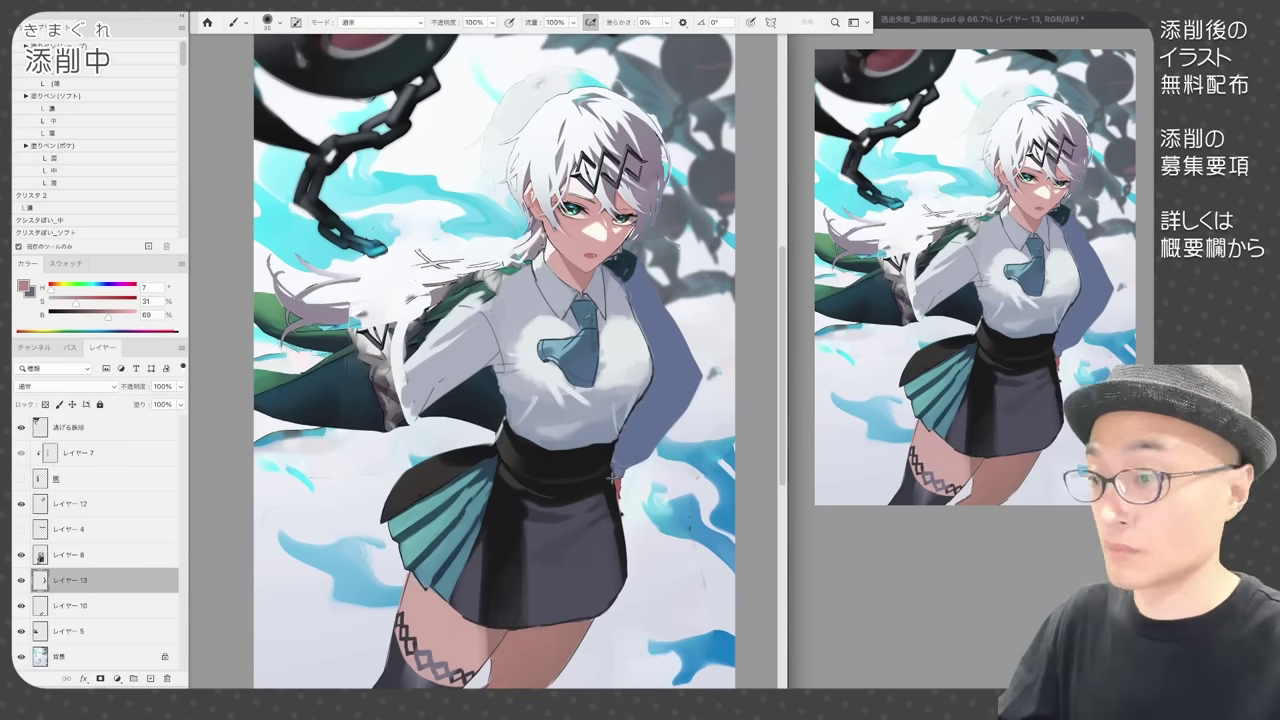
- Lock the transparent pixels of レイヤー 13 and shade the slate-blue sleeve with soft tone variations
key(b)
key(slash)
mouse_move(674, 392)
mouse_down()
mouse_move(632, 437)
mouse_move(620, 468)
mouse_up()
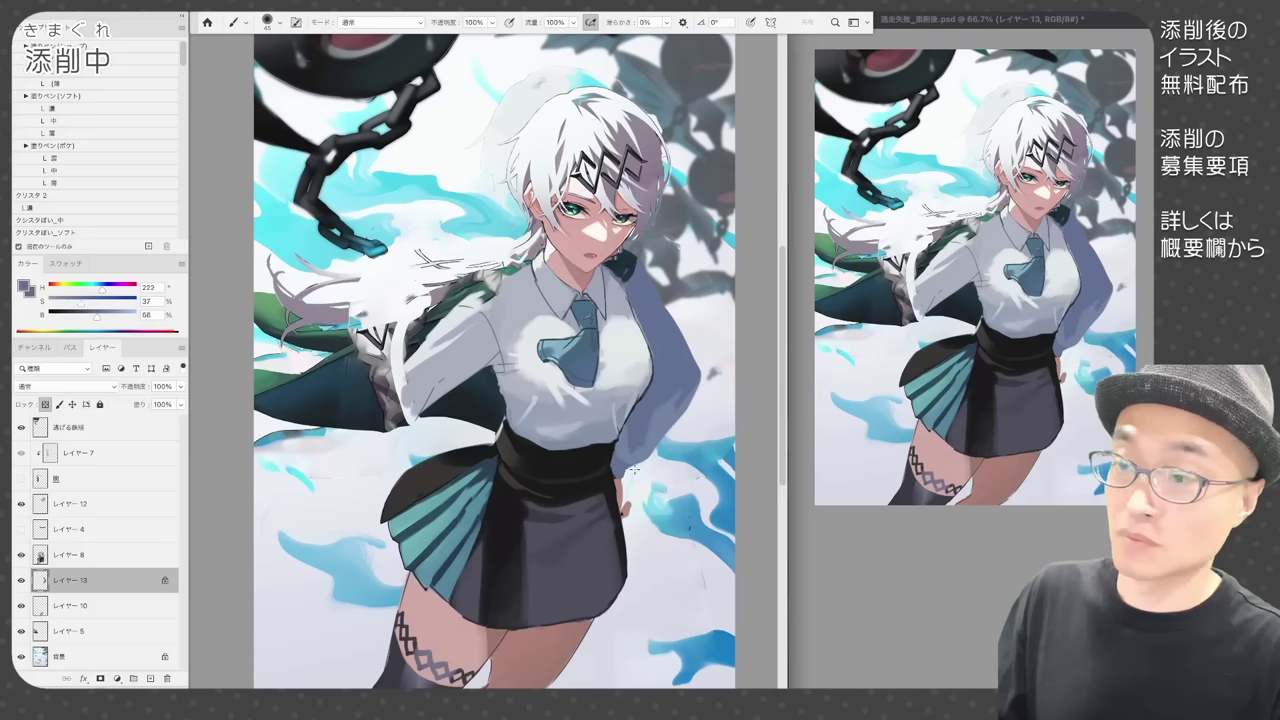
alt+click(650, 420)
mouse_move(638, 268)
mouse_down()
mouse_move(692, 346)
mouse_move(699, 394)
mouse_up()
- Unlock the transparency of レイヤー 13, outline the blue sleeve with a thin dark brush, and clean up the line
key(bracketleft)
key(bracketleft)
key(bracketleft)
key(bracketleft)
key(bracketleft)
key(bracketleft)
key(bracketleft)
alt+click(672, 330)
drag(108, 316, 49, 316)
key(slash)
mouse_move(637, 264)
mouse_down()
mouse_move(681, 324)
mouse_move(681, 420)
mouse_move(618, 521)
mouse_up()
key(e)
key(b)
alt+click(640, 408)
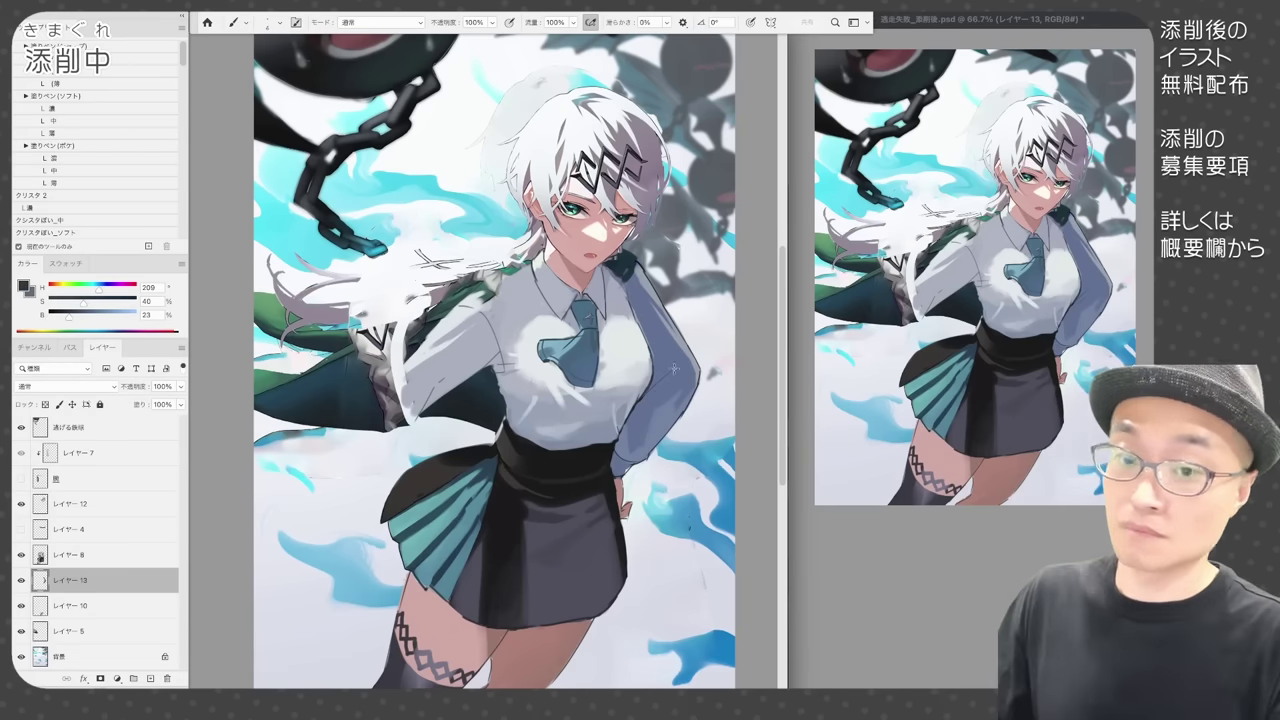
- Touch up the upper part of the blue sleeve with picked and sampled colours, and save the document
super+right_click(641, 356)
click(672, 366)
alt+click(637, 295)
drag(630, 305, 643, 335)
key(super+s)
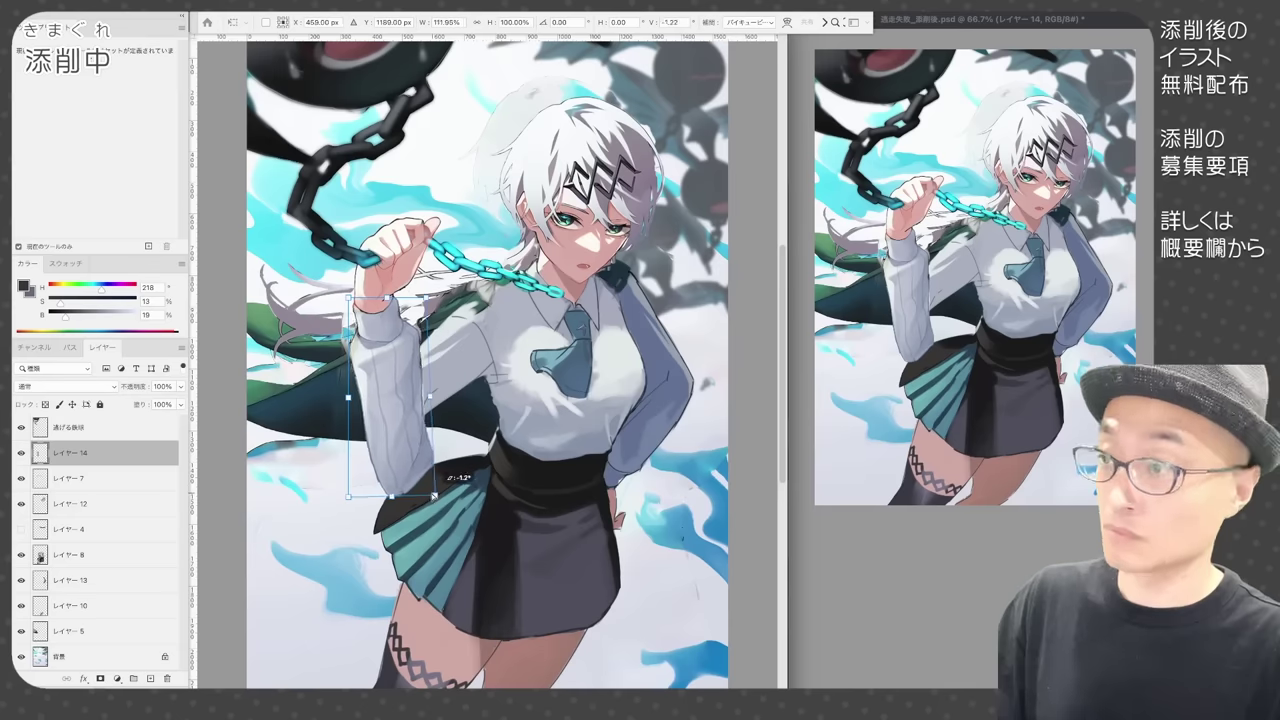
- Apply the transform to the raised arm's sleeve on レイヤー 14 and paint over its busy folds with pale grey-blue
key(Return)
key(b)
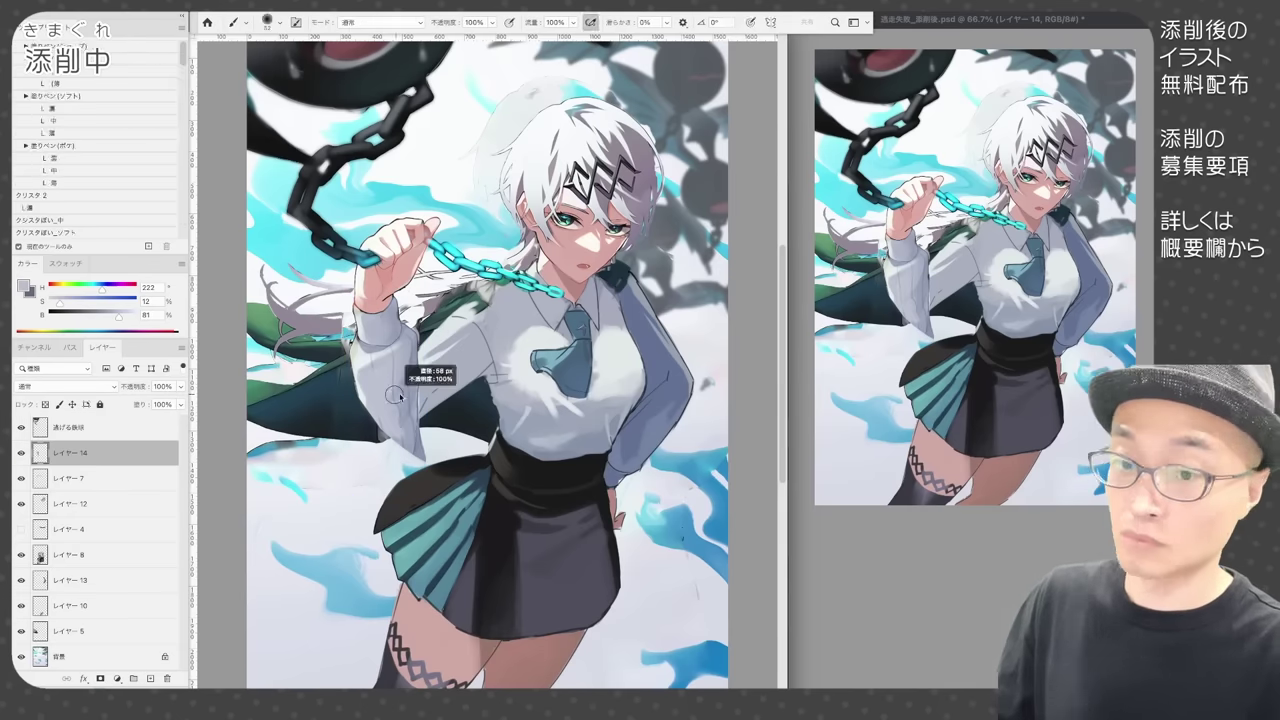
mouse_move(420, 350)
mouse_down()
mouse_move(415, 445)
mouse_move(465, 390)
mouse_up()
drag(372, 315, 414, 354)
drag(362, 378, 370, 412)
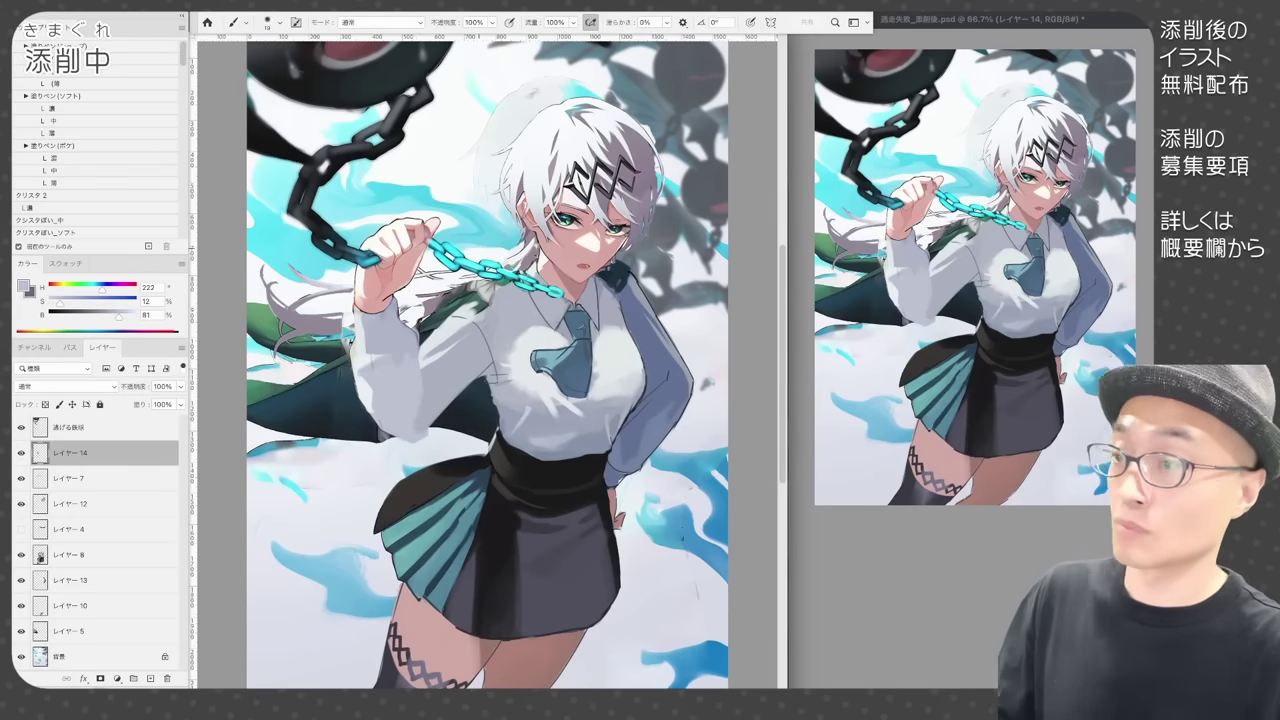
- Redraw the raised sleeve's cuff, outline and elbow folds with thin lines, and merge レイヤー 14 into レイヤー 7
key(b)
drag(361, 344, 403, 336)
drag(355, 315, 361, 343)
drag(393, 433, 426, 431)
drag(354, 374, 366, 407)
mouse_move(379, 352)
mouse_down()
mouse_move(397, 355)
mouse_move(416, 406)
mouse_up()
mouse_move(444, 380)
mouse_down()
mouse_move(422, 428)
mouse_move(442, 408)
mouse_up()
drag(442, 324, 420, 348)
mouse_move(392, 278)
mouse_down()
mouse_move(403, 256)
mouse_move(395, 271)
mouse_up()
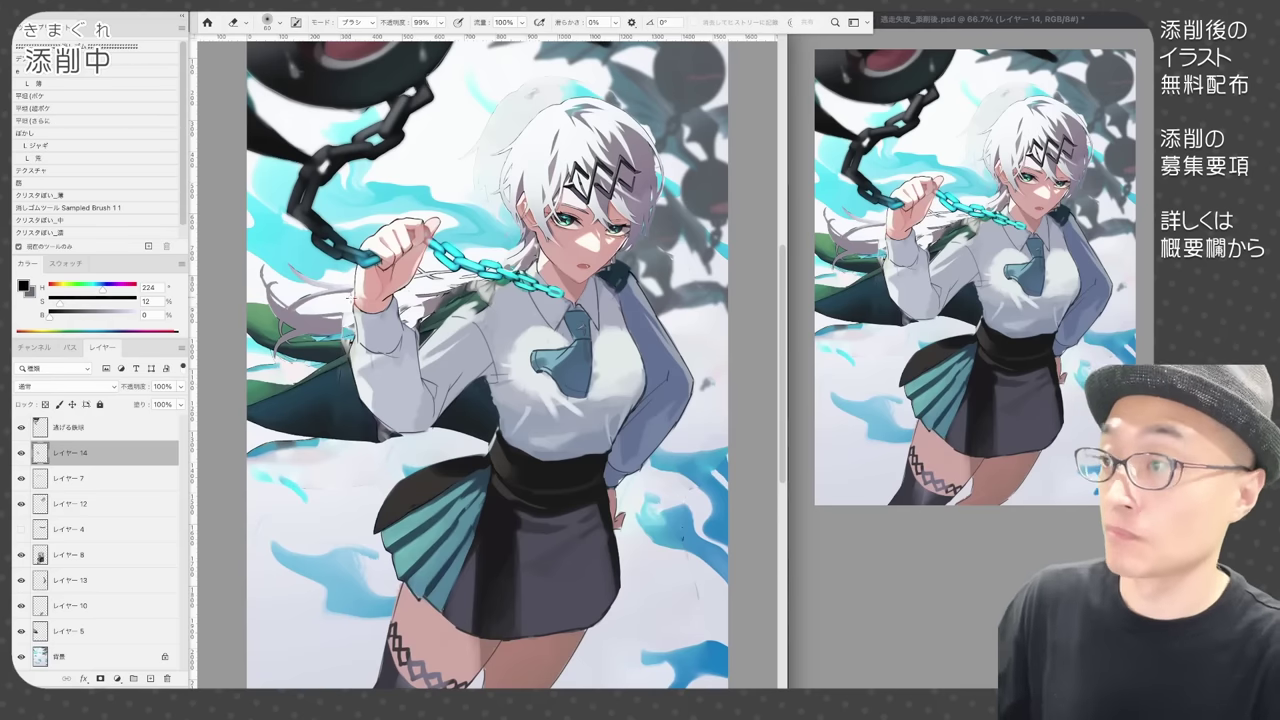
key(super+e)
alt+click(487, 278)
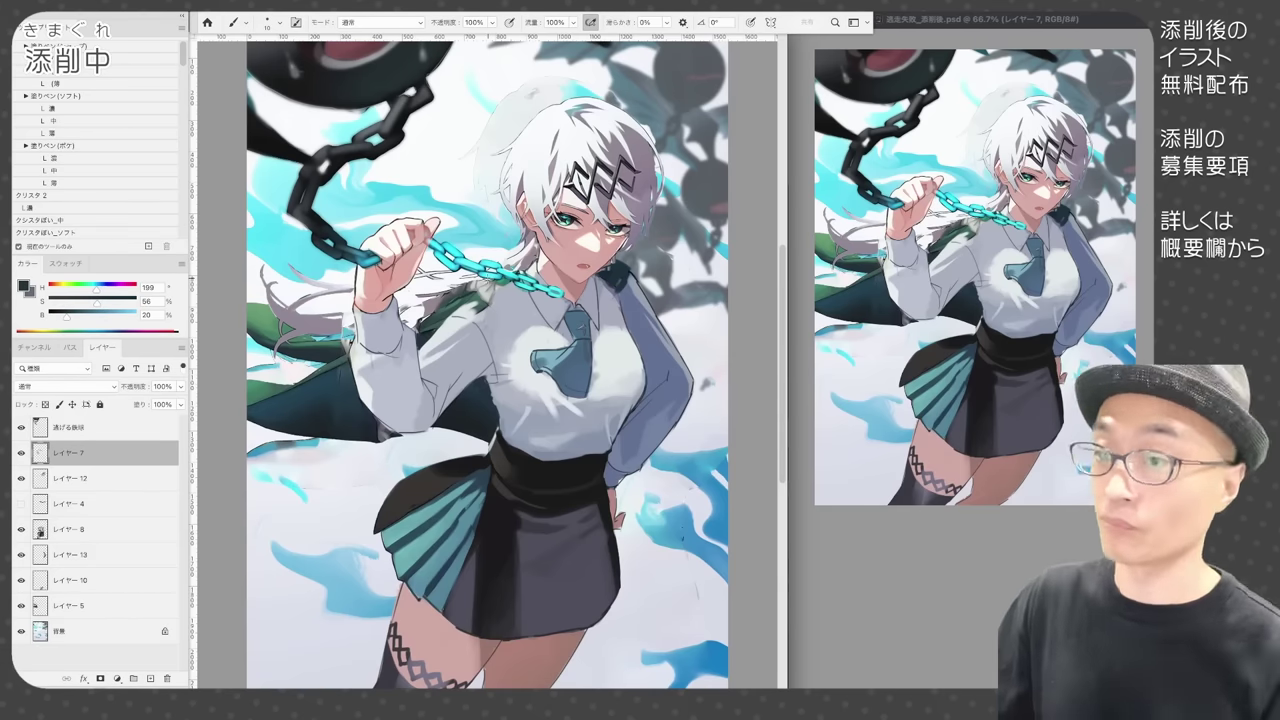
- Lasso the raised hand on レイヤー 7, move it slightly down towards the cuff, and deselect
key(l)
mouse_move(452, 250)
mouse_down()
mouse_move(322, 264)
mouse_move(436, 400)
mouse_up()
key(super+t)
drag(380, 205, 380, 228)
key(Return)
key(super+d)
- Erase the leftover chain beside the raised hand and sample its colours for retouching
key(b)
alt+click(400, 270)
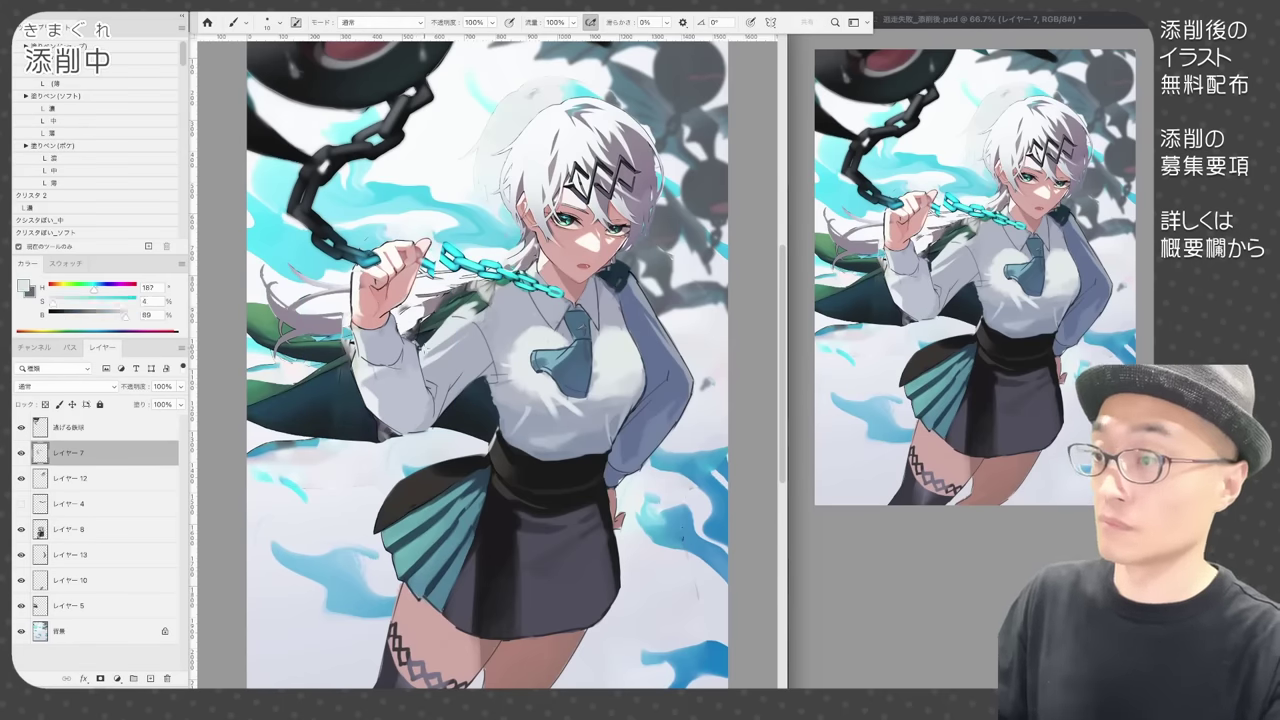
key(e)
mouse_move(442, 254)
mouse_down()
mouse_move(562, 293)
mouse_move(428, 280)
mouse_up()
key(b)
alt+click(399, 252)
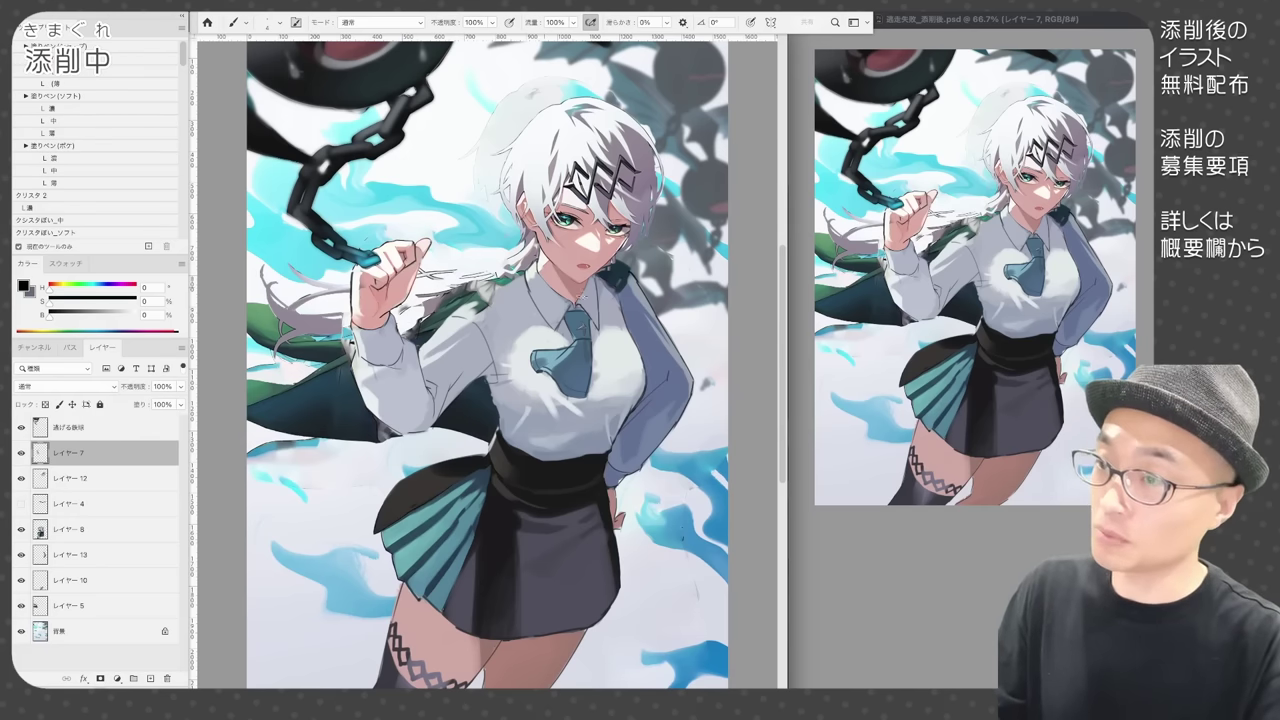
- Add a new layer above レイヤー 8 and paint teal over the cape behind the raised arm
alt+click(432, 540)
click(70, 529)
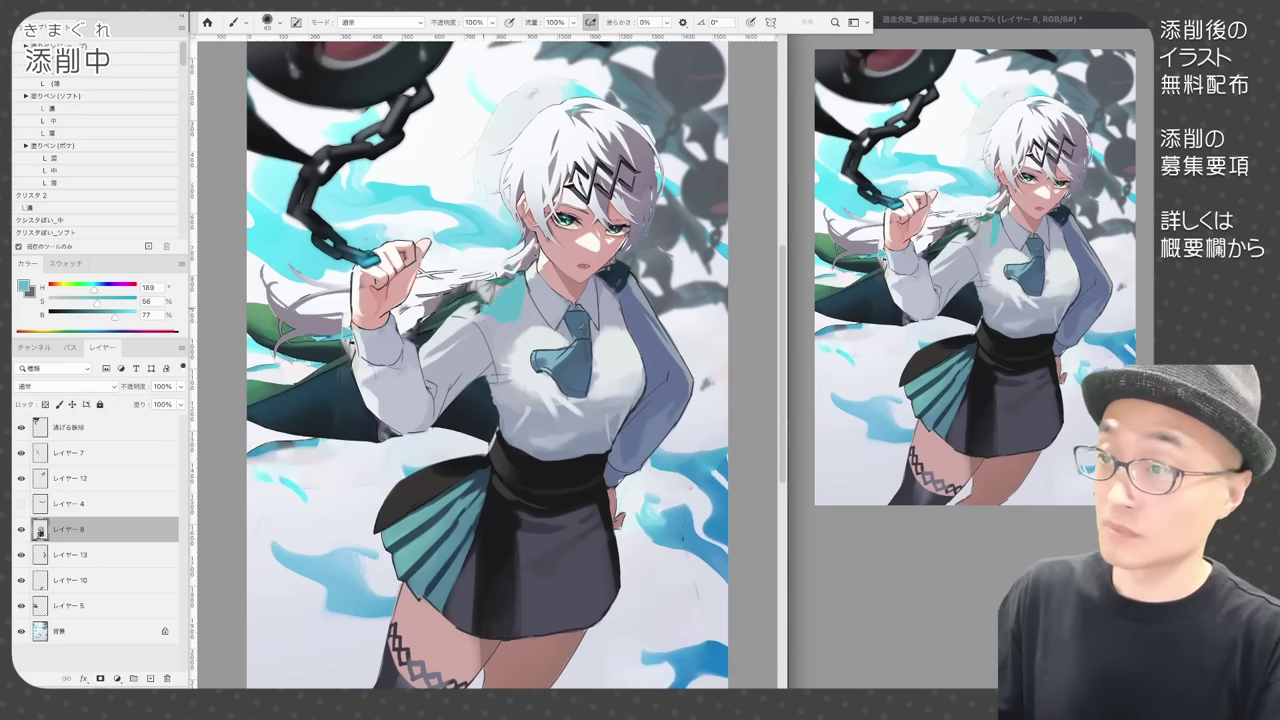
click(150, 679)
mouse_move(450, 306)
mouse_down()
mouse_move(518, 300)
mouse_move(506, 281)
mouse_move(410, 341)
mouse_move(323, 373)
mouse_move(350, 358)
mouse_up()
- Load the outline of レイヤー 5 as a selection, fill the dark cape areas with the teal colour, and deselect
alt+click(575, 370)
click(70, 453)
super+click(40, 631)
click(70, 657)
click(70, 631)
key(alt+BackSpace)
click(70, 555)
key(alt+BackSpace)
key(d)
key(super+d)
- Paint the cape's flowing upper part with teal tones sampled from the collar and the lower cape
alt+click(500, 300)
alt+click(323, 373)
alt+click(490, 300)
drag(250, 308, 325, 340)
alt+click(310, 380)
drag(250, 336, 350, 346)
alt+click(500, 298)
- Erase stray paint along the near shoulder and paint the cape collar teal on the opposite shoulder
key(e)
drag(492, 279, 434, 298)
key(b)
drag(622, 266, 613, 289)
key(bracketleft)
alt+click(616, 286)
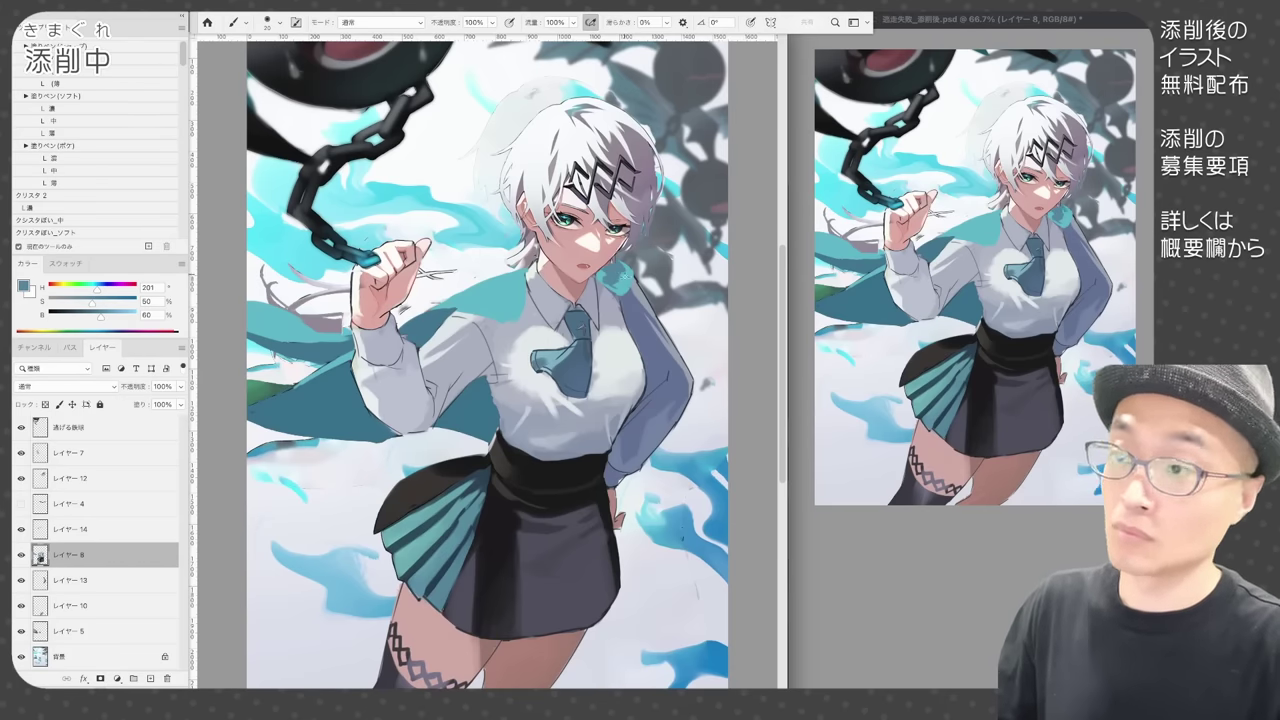
- Shade the cape collar over the near shoulder with picked and sampled teal tones, and save the document
ctrl+right_click(511, 284)
click(543, 286)
alt+click(498, 298)
mouse_move(524, 285)
mouse_down()
mouse_move(498, 313)
mouse_move(444, 308)
mouse_up()
alt+click(440, 318)
alt+click(476, 298)
key(super+s)
- Merge the layers from レイヤー 14 down to レイヤー 5 into a single layer
click(69, 555)
click(69, 529)
shift+click(69, 631)
key(super+e)
click(69, 555)
click(69, 529)
- Clean up the cape's lower edge and cover the remaining green at its outer end with picked teal
drag(488, 428, 297, 445)
click(69, 555)
super+right_click(327, 377)
click(362, 388)
alt+click(320, 424)
drag(302, 385, 250, 402)
- Set the brush colour to black and draw thin outlines and fold lines along the collar and cape
drag(105, 316, 48, 316)
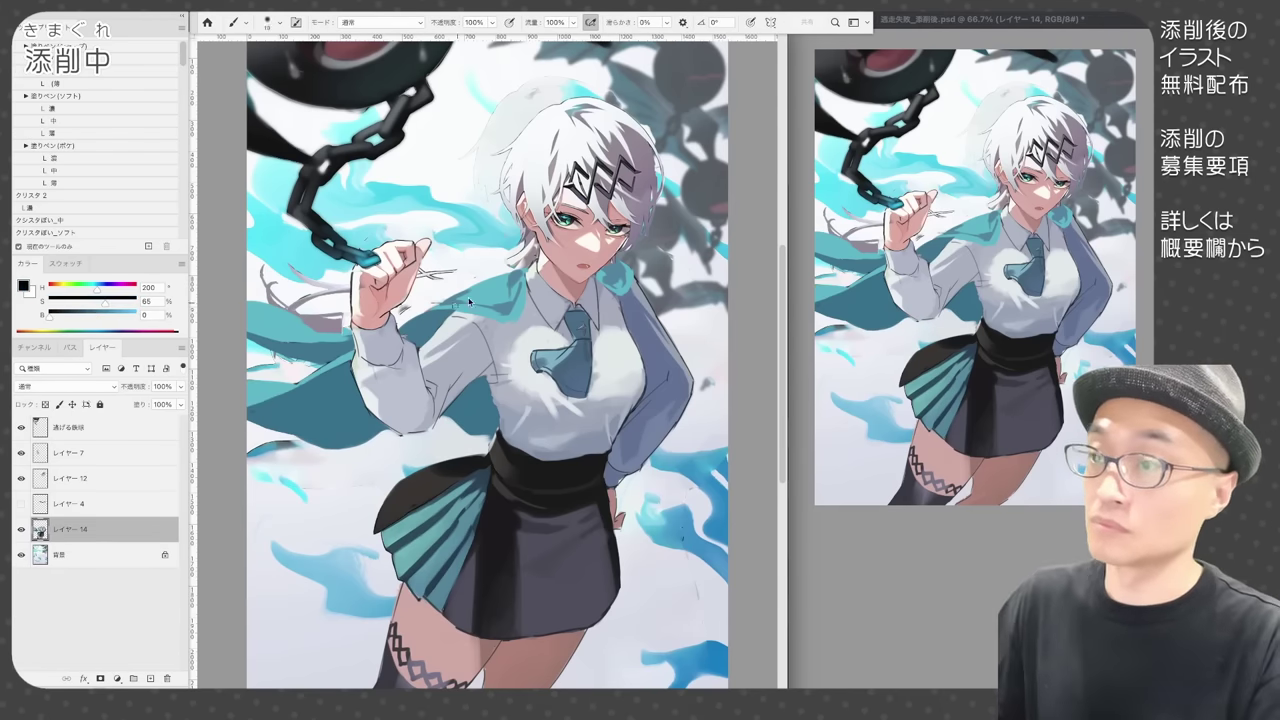
drag(524, 270, 432, 311)
mouse_move(427, 311)
mouse_down()
mouse_move(493, 319)
mouse_move(526, 300)
mouse_up()
drag(598, 278, 632, 282)
drag(347, 352, 264, 401)
mouse_move(291, 379)
mouse_down()
mouse_move(247, 381)
mouse_move(301, 439)
mouse_up()
mouse_move(459, 422)
mouse_down()
mouse_move(495, 436)
mouse_move(486, 455)
mouse_up()
drag(490, 377, 488, 428)
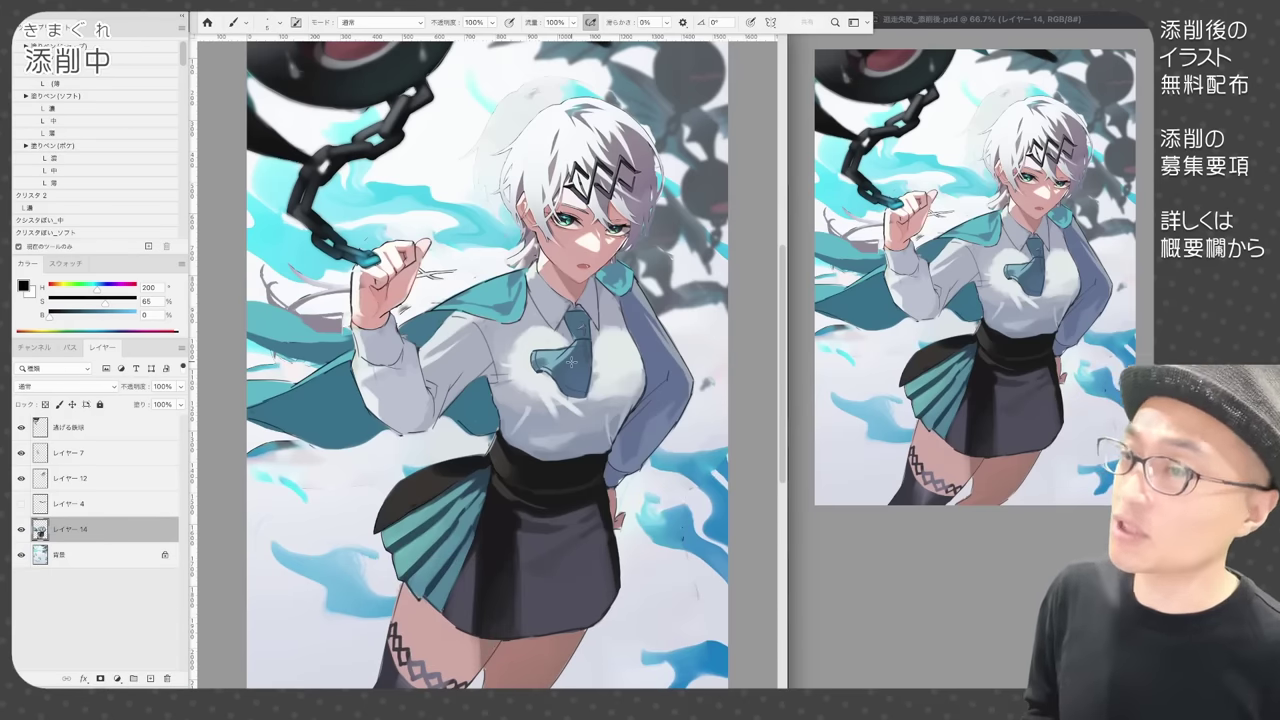
- Show the chain necklace on レイヤー 4 and add a new layer clipped to it
click(21, 503)
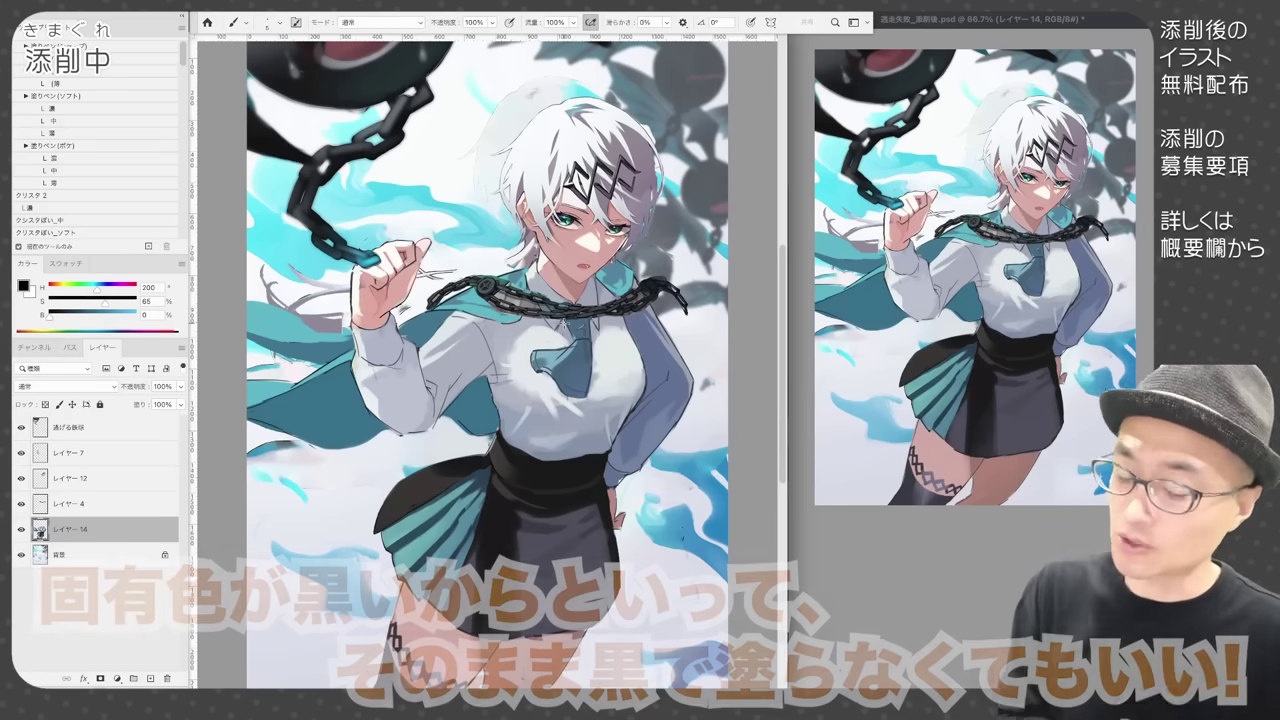
click(70, 504)
click(150, 679)
key(alt+super+g)
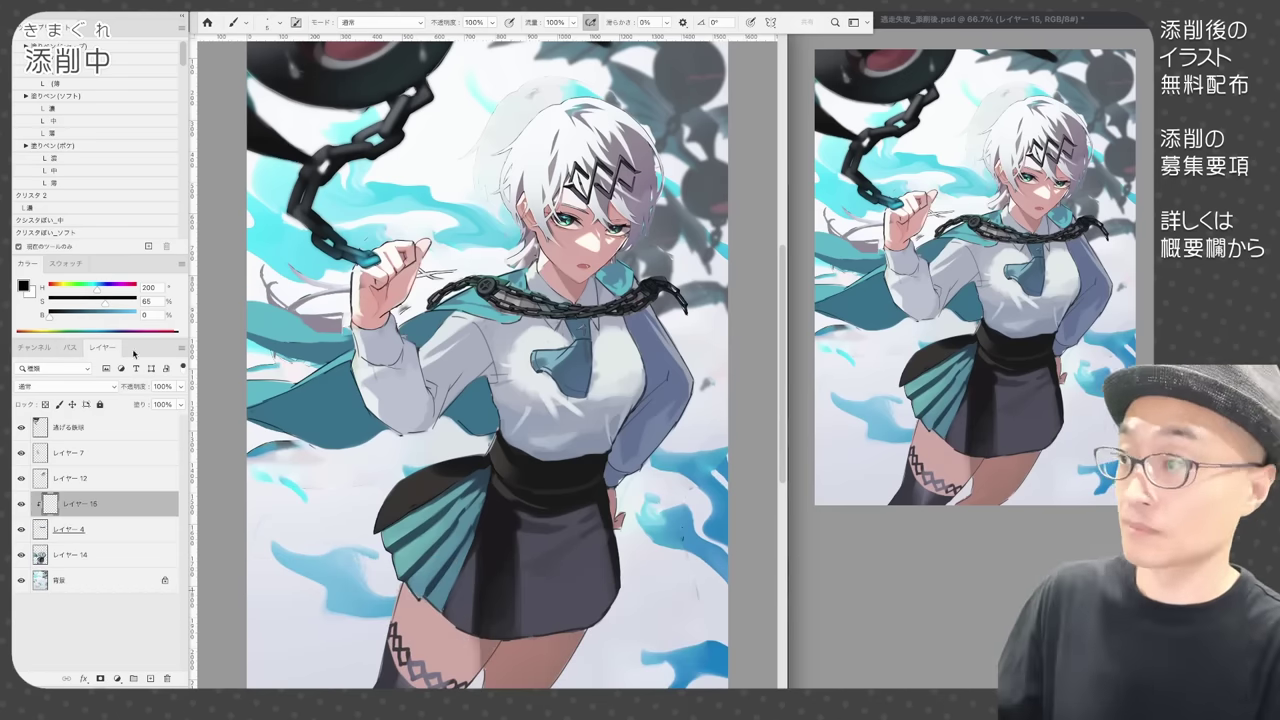
- Brush a light violet onto the chain, set the clipped layer to ハードライト, and adjust its hue and saturation
click(128, 316)
drag(522, 298, 550, 306)
click(65, 386)
click(51, 568)
key(super+u)
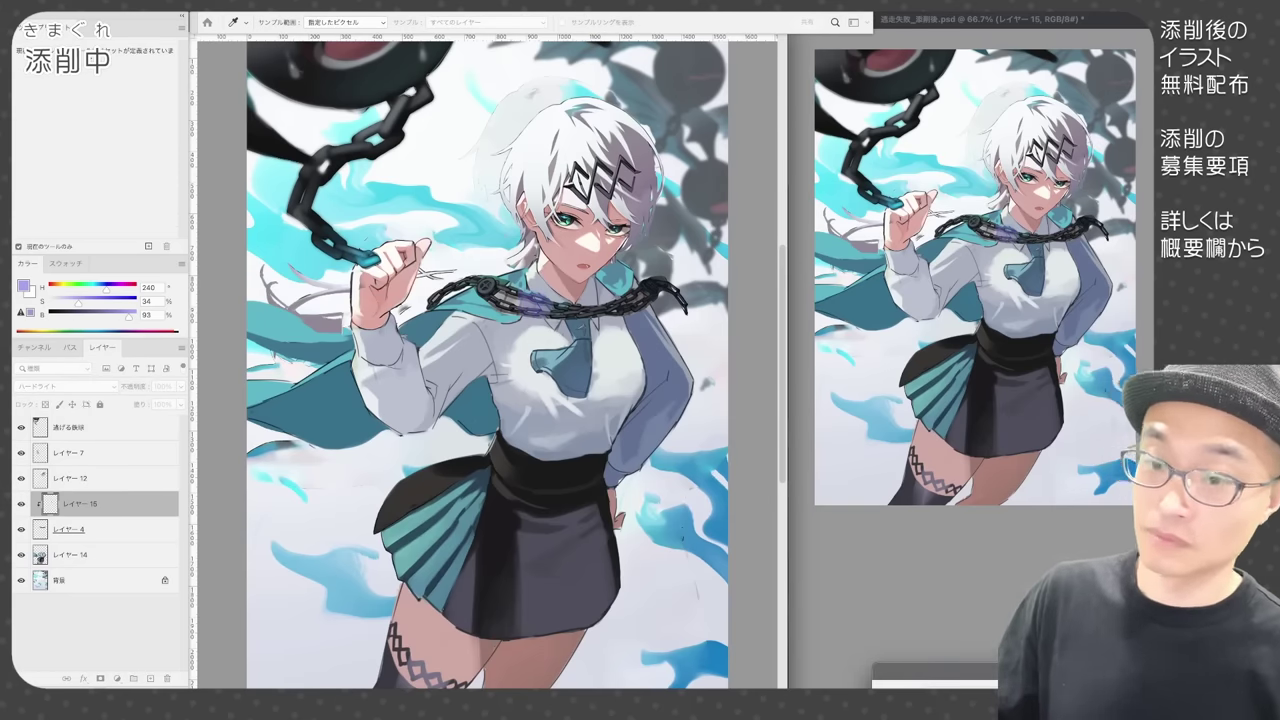
key(Return)
- Tint the whole chain with the sampled muted violet, compare it with the layer hidden, and merge into レイヤー 4
alt+click(536, 303)
drag(432, 300, 686, 304)
key(super+u)
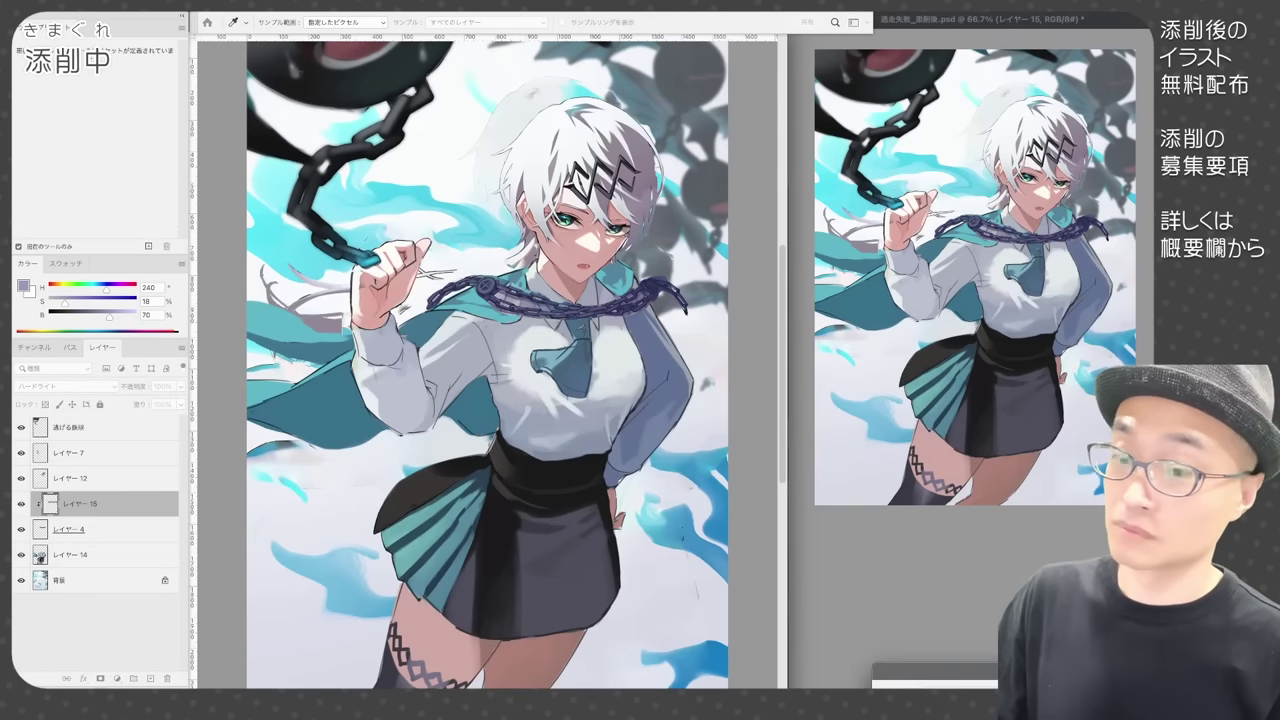
click(21, 504)
click(21, 504)
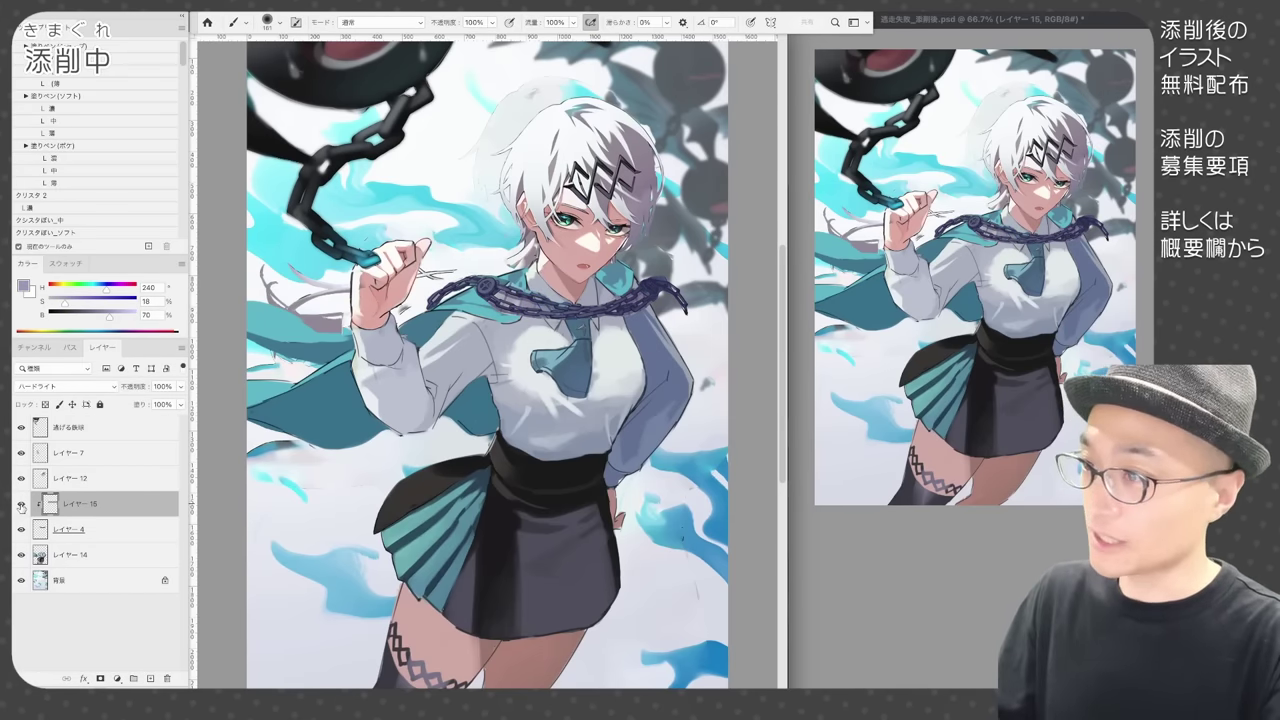
click(21, 504)
click(21, 504)
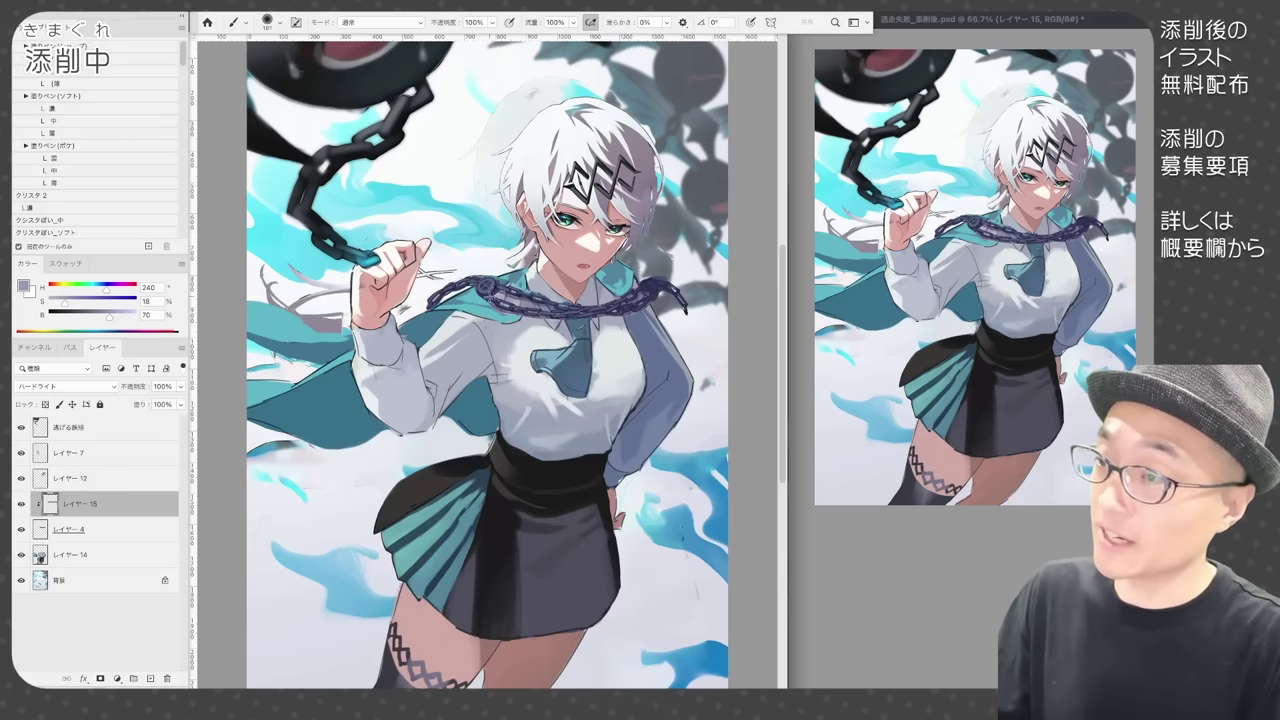
key(ctrl+e)
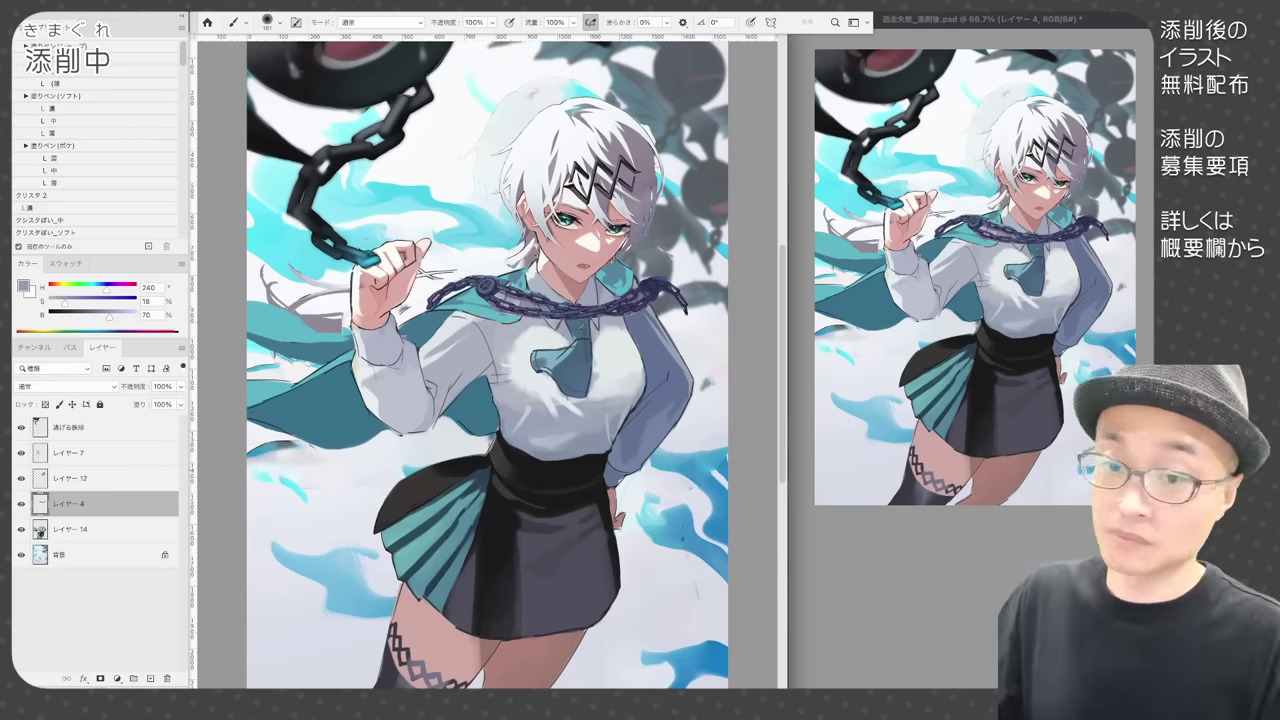
- Retouch the links and round ornament of the chain necklace on レイヤー 4 with sampled colours
alt+click(488, 297)
ctrl+click(489, 326)
drag(515, 246, 480, 258)
mouse_move(472, 240)
mouse_down()
mouse_move(490, 230)
mouse_move(492, 250)
mouse_move(526, 250)
mouse_up()
drag(514, 287, 578, 302)
drag(596, 297, 610, 301)
mouse_move(626, 279)
mouse_down()
mouse_move(640, 287)
mouse_move(541, 336)
mouse_up()
alt+click(698, 277)
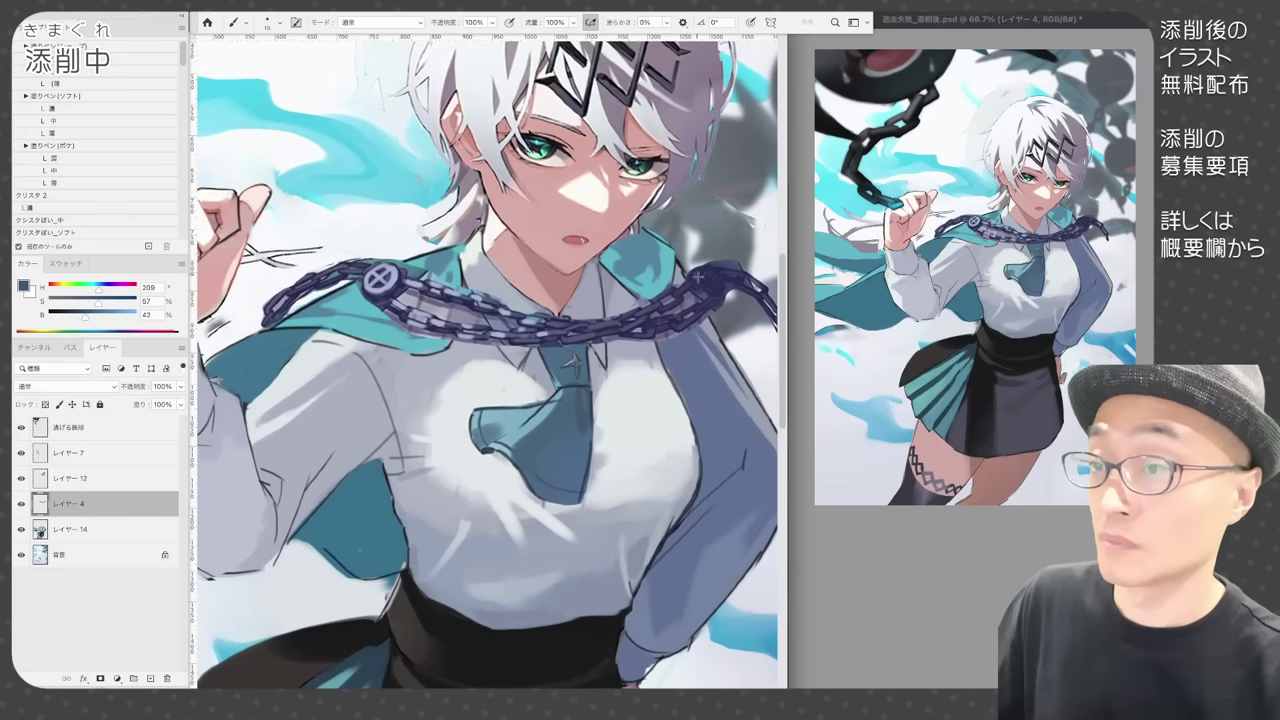
- Refine the far end of the chain and add sampled light violet touches near its ornament, and save the document
drag(698, 272, 712, 286)
drag(704, 287, 727, 276)
mouse_move(400, 290)
mouse_down()
mouse_move(414, 320)
mouse_move(478, 340)
mouse_up()
alt+click(466, 324)
drag(442, 312, 382, 338)
key(ctrl+minus)
key(ctrl+minus)
key(ctrl+plus)
key(ctrl+s)
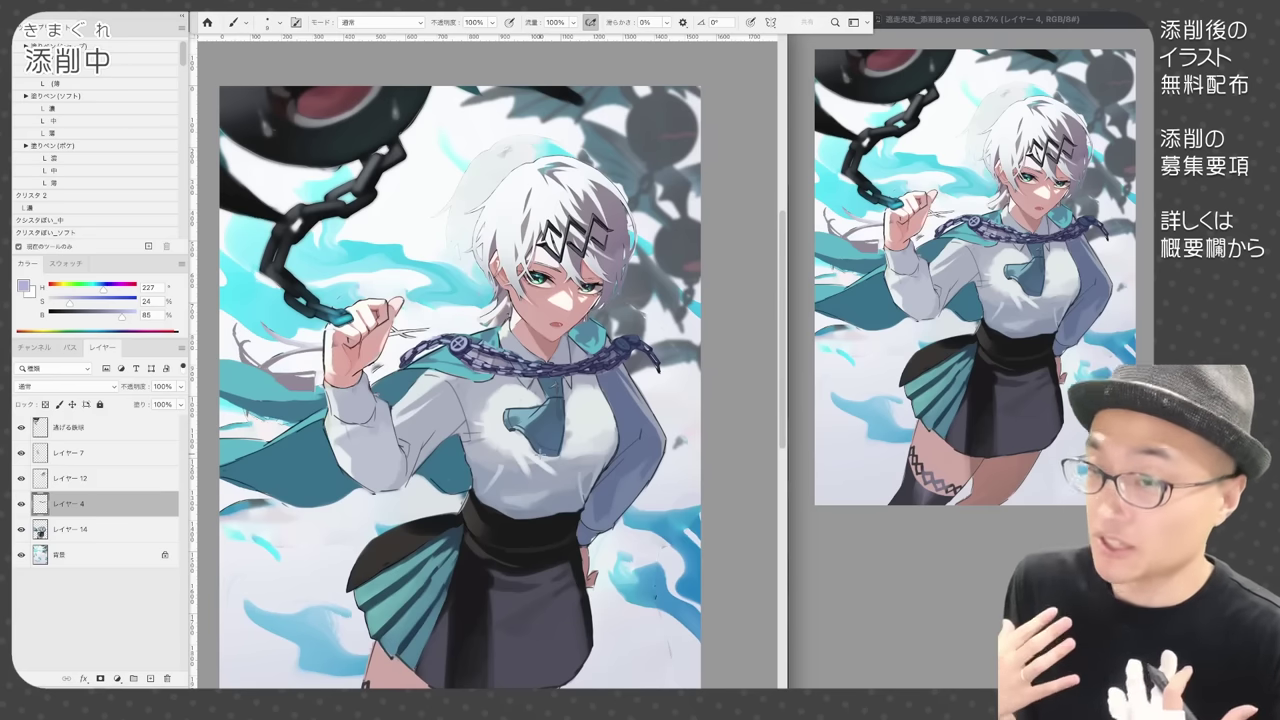
- Cut the front part of the chain necklace onto its own layer and transform it to hang lower across the collar
key(l)
drag(566, 342, 566, 380)
key(super+shift+j)
key(super+t)
drag(485, 355, 495, 378)
key(Return)
key(super+t)
drag(510, 260, 519, 290)
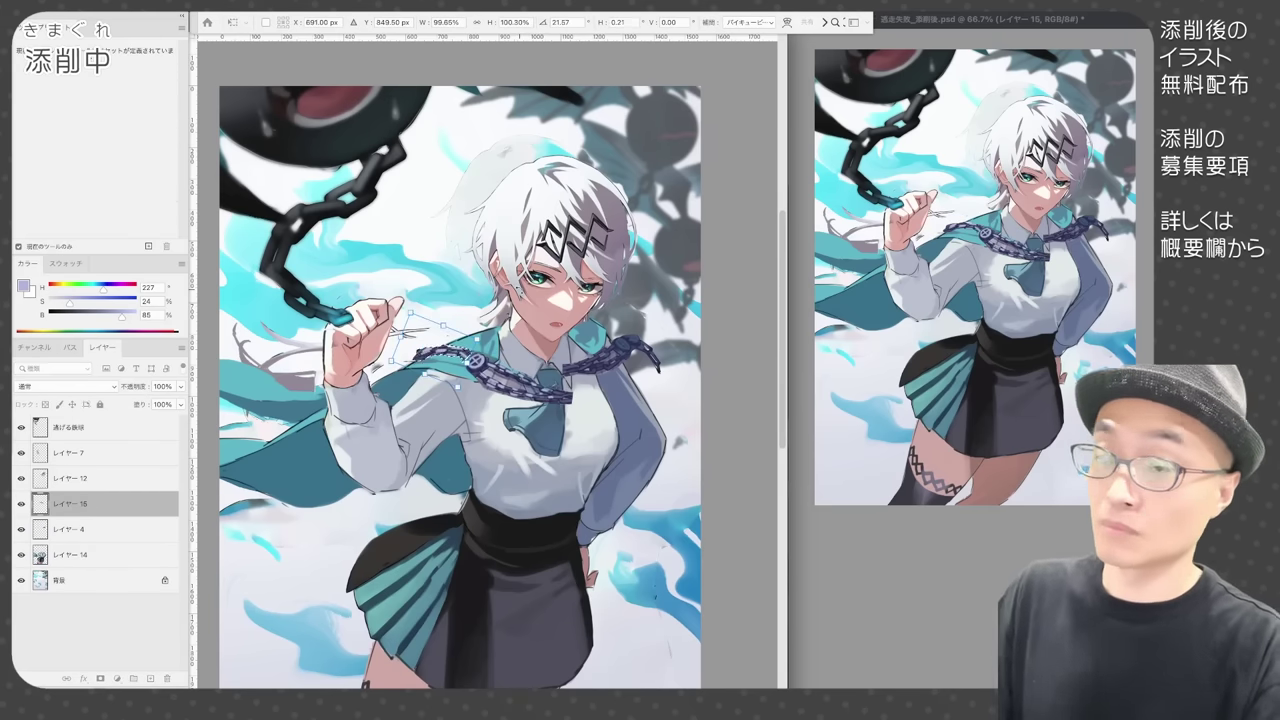
key(Return)
- Transform the shoulder end of the chain on レイヤー 4 and shift the cut front part so both ends meet
super+click(612, 358)
drag(612, 358, 640, 325)
key(super+t)
key(Return)
key(super+plus)
super+right_click(630, 416)
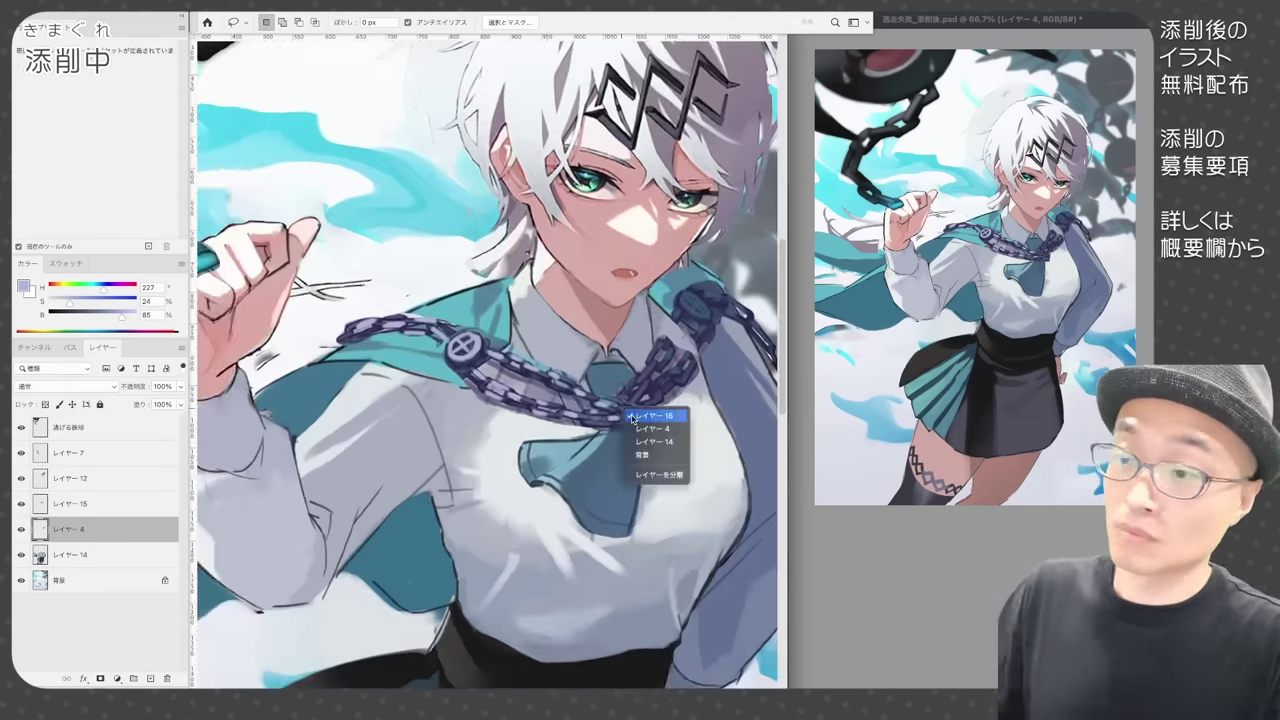
click(634, 417)
drag(632, 419, 584, 436)
- Brush over the join between the chain pieces with a sampled colour, merge them into レイヤー 4, and erase stray edges
key(b)
alt+click(628, 346)
drag(626, 340, 647, 374)
key(e)
key(super+e)
drag(445, 388, 531, 422)
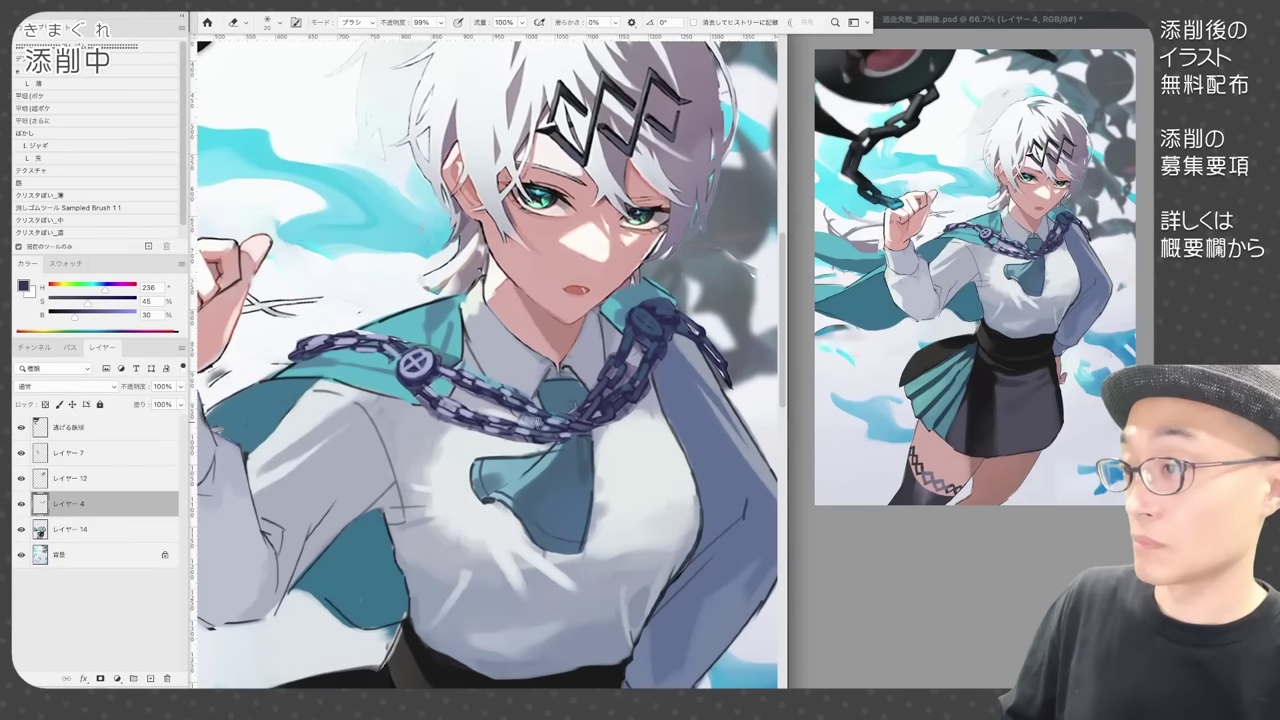
- Retouch the chain links near the tie and beside the round ornament with sampled light violet tones
key(b)
alt+click(626, 402)
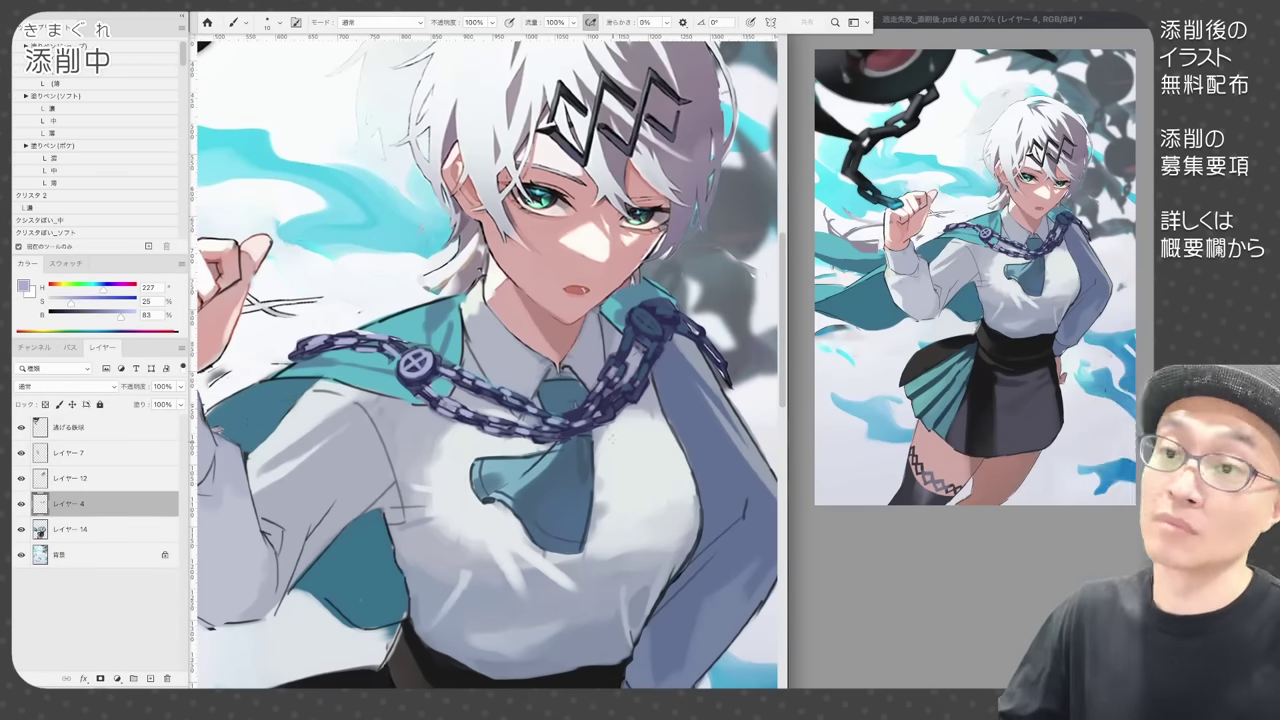
drag(600, 383, 591, 411)
alt+click(402, 350)
drag(391, 357, 401, 349)
- Add a layer clipped to レイヤー 14, set it to 乗算, and change the brush colour to a light grey
key(super+minus)
super+click(522, 415)
alt+click(522, 415)
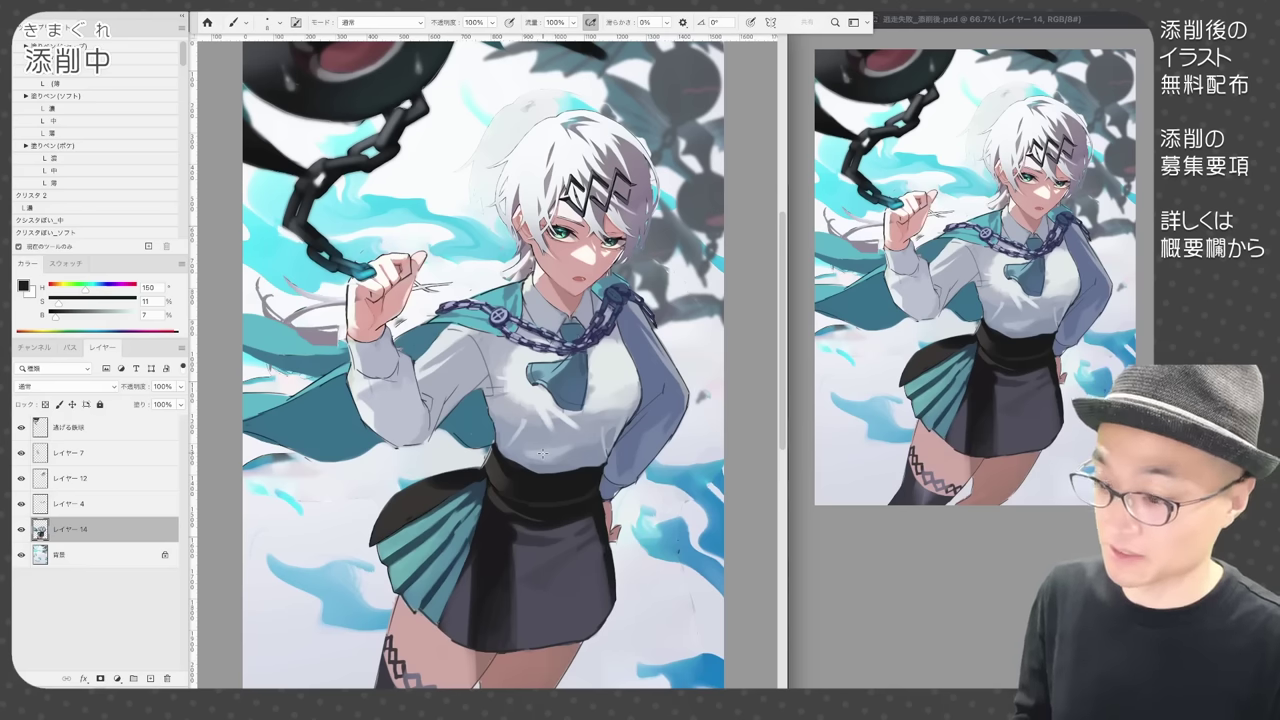
super+right_click(397, 316)
click(414, 325)
click(150, 679)
click(66, 387)
click(58, 427)
click(54, 121)
drag(56, 316, 112, 316)
- Draw thin vertical grey stripes down the shirt's front and along the upper part of the raised arm's sleeve
drag(618, 342, 618, 434)
drag(600, 452, 600, 466)
drag(598, 412, 598, 450)
mouse_move(604, 344)
mouse_down()
mouse_move(604, 392)
mouse_move(634, 412)
mouse_up()
mouse_move(564, 410)
mouse_down()
mouse_move(564, 458)
mouse_move(549, 470)
mouse_up()
drag(530, 386, 514, 460)
drag(521, 338, 521, 374)
drag(499, 340, 499, 384)
drag(499, 432, 499, 452)
drag(458, 338, 442, 356)
drag(468, 342, 426, 392)
drag(478, 356, 428, 434)
- Add a 乗算 layer clipped to レイヤー 7 and draw matching stripes on the raised forearm's sleeve
click(70, 453)
click(150, 679)
click(66, 387)
click(58, 427)
drag(394, 402, 421, 440)
drag(360, 398, 372, 418)
drag(378, 426, 392, 440)
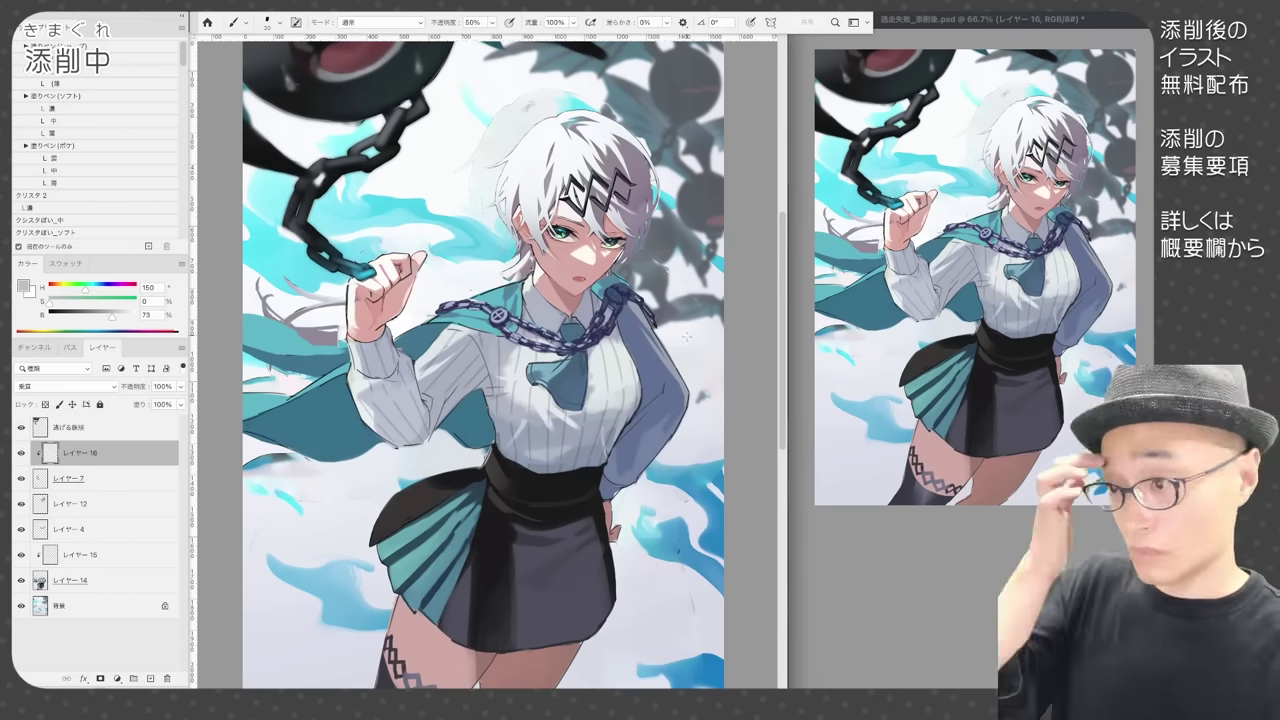
- Draw stripes on the blue-shaded sleeve on レイヤー 15 with a smaller brush, and lock the layer's transparent pixels
click(80, 555)
key(bracketleft)
drag(637, 338, 672, 398)
alt+click(583, 440)
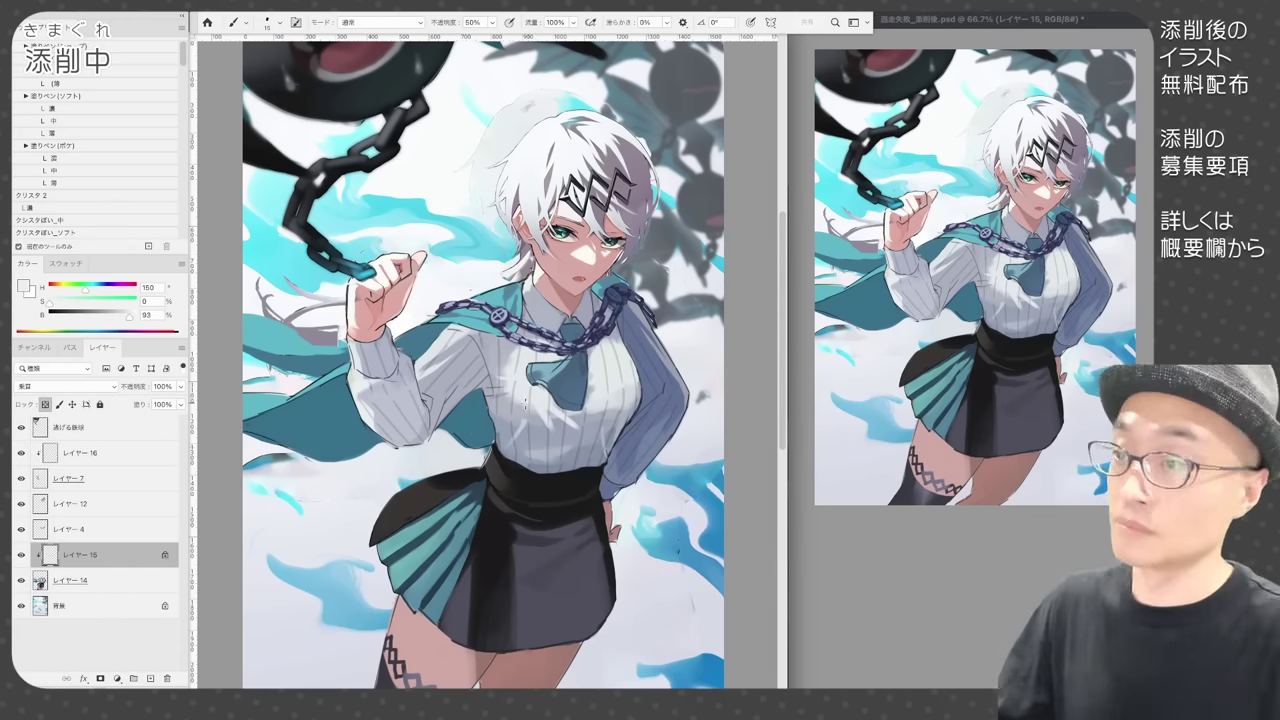
key(slash)
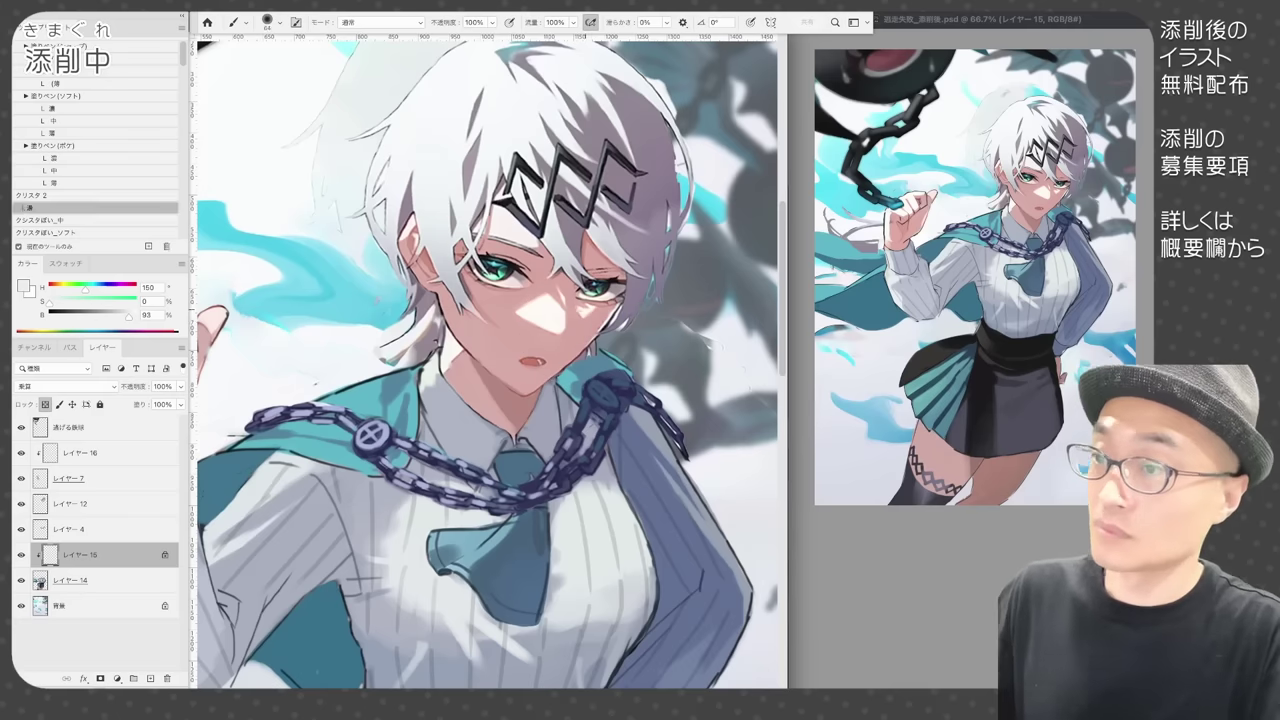
- Retouch both eyes on レイヤー 12, isolating the eye under the fringe and brushing dark lines at the other eye's outer corner
click(70, 503)
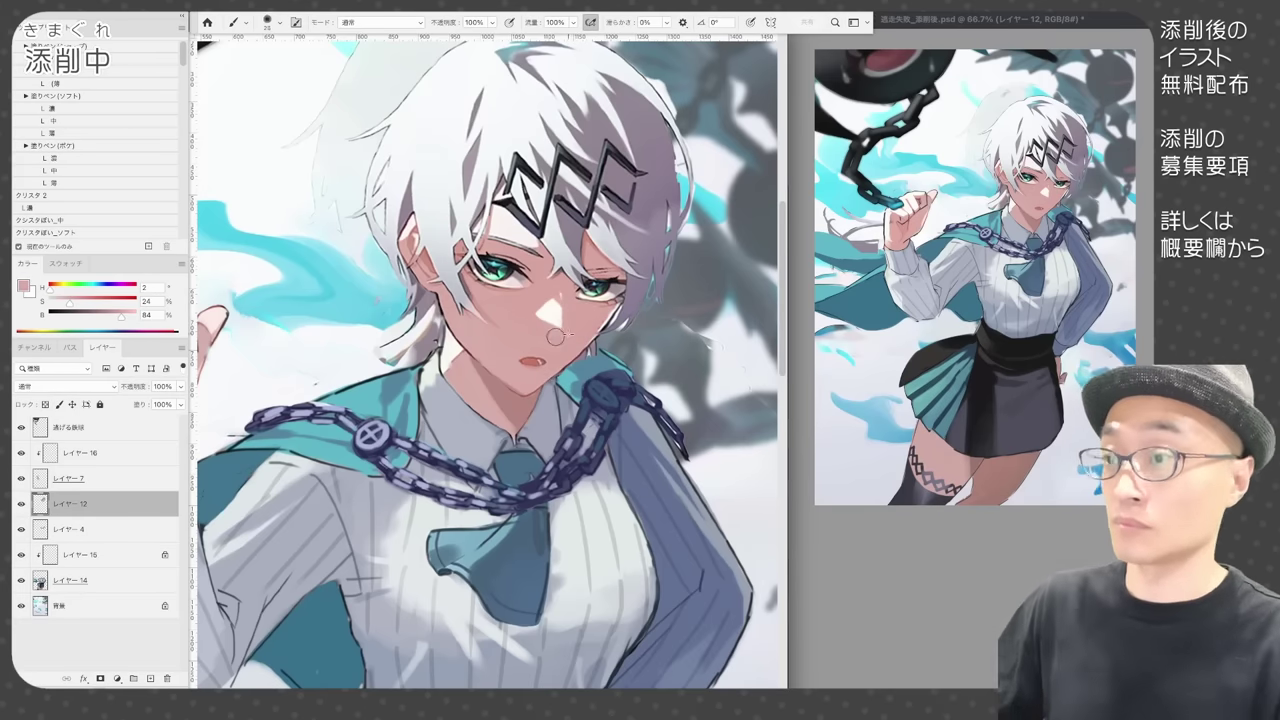
alt+click(606, 294)
key(l)
drag(578, 292, 624, 289)
key(b)
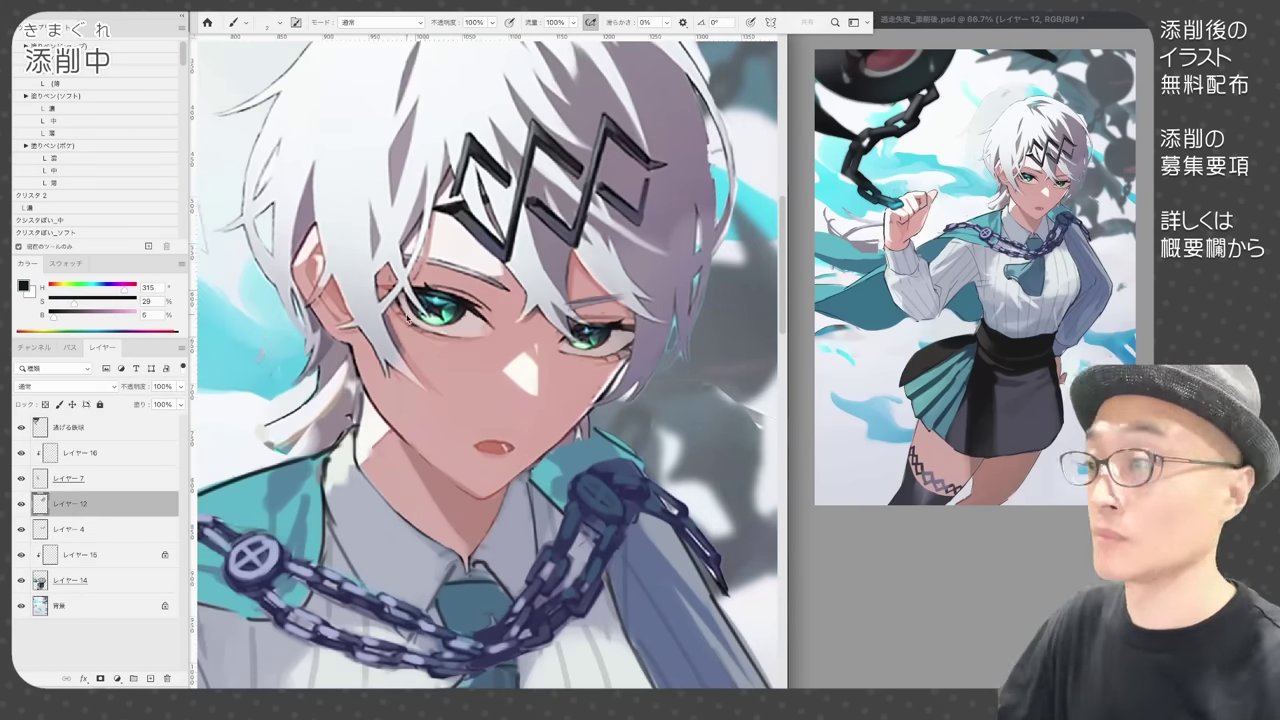
drag(407, 318, 389, 299)
- Darken the corner of the mouth and redraw the chin and far jawline with sampled dark colours
alt+click(412, 298)
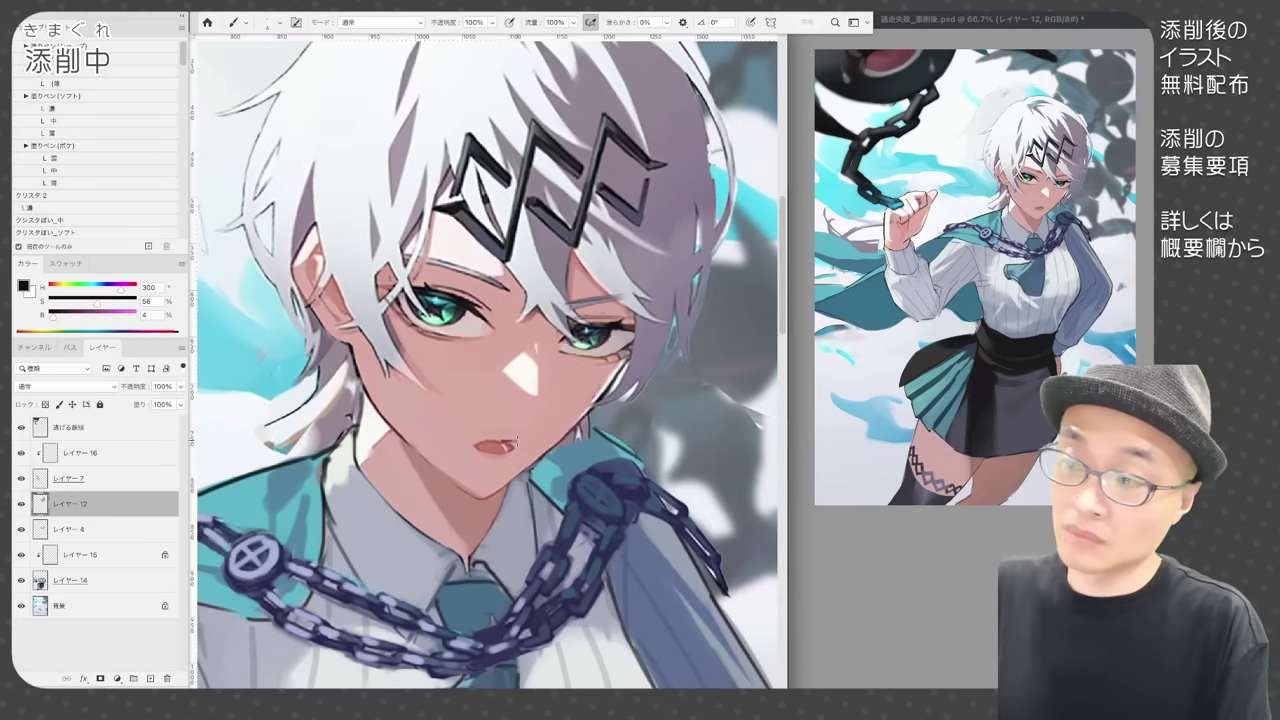
mouse_move(516, 440)
mouse_down()
mouse_move(502, 454)
mouse_move(475, 449)
mouse_move(488, 497)
mouse_up()
drag(488, 497, 584, 412)
alt+click(540, 440)
drag(592, 404, 532, 464)
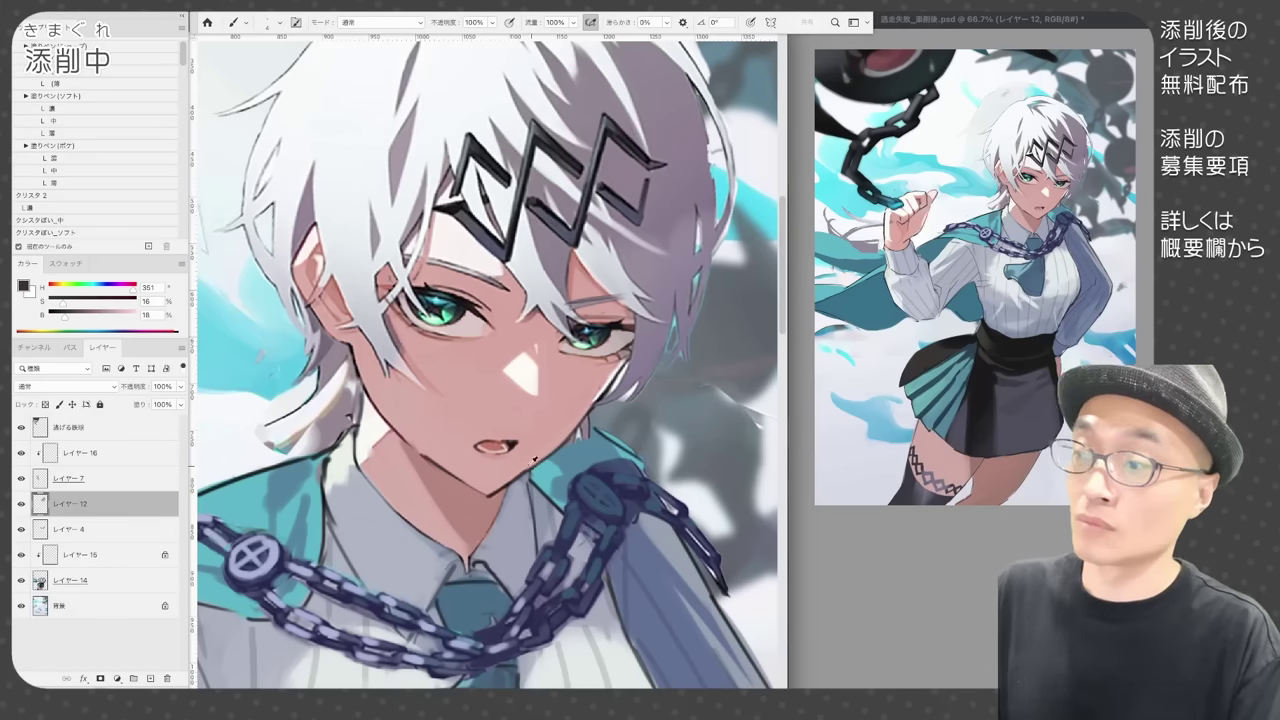
- Draw the near jawline and neck edge and refine the line around the ear with sampled colours
alt+click(420, 445)
drag(386, 420, 418, 474)
mouse_move(366, 396)
mouse_down()
mouse_move(390, 438)
mouse_move(373, 460)
mouse_up()
alt+click(374, 448)
alt+click(294, 268)
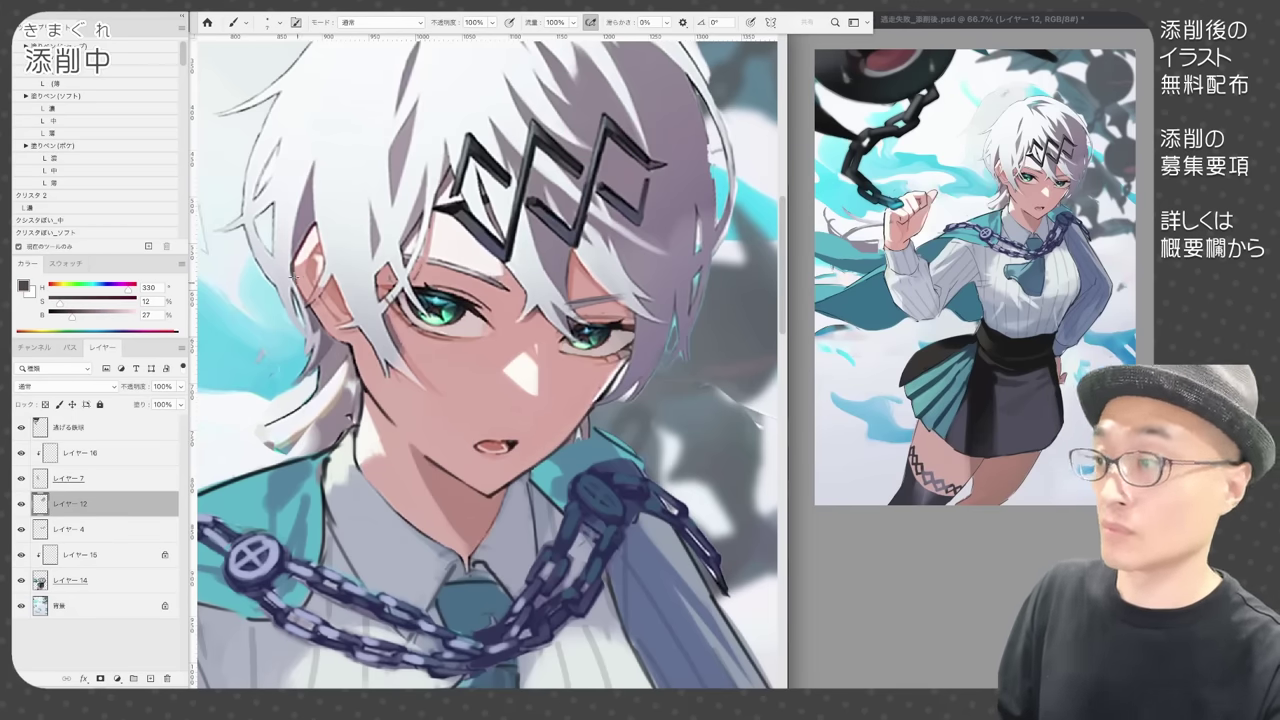
drag(292, 275, 326, 328)
- Thicken and extend the near eyebrow with a sampled dark grey
alt+click(440, 262)
alt+click(506, 288)
mouse_move(400, 256)
mouse_down()
mouse_move(494, 284)
mouse_move(484, 270)
mouse_up()
drag(470, 268, 511, 296)
- Refine the skin around both eyes and the fringe between the brows with sampled colours, and save the document
alt+click(596, 378)
mouse_move(610, 362)
mouse_down()
mouse_move(580, 424)
mouse_move(608, 389)
mouse_up()
alt+click(626, 354)
drag(628, 364, 602, 397)
alt+click(400, 384)
drag(418, 310, 378, 374)
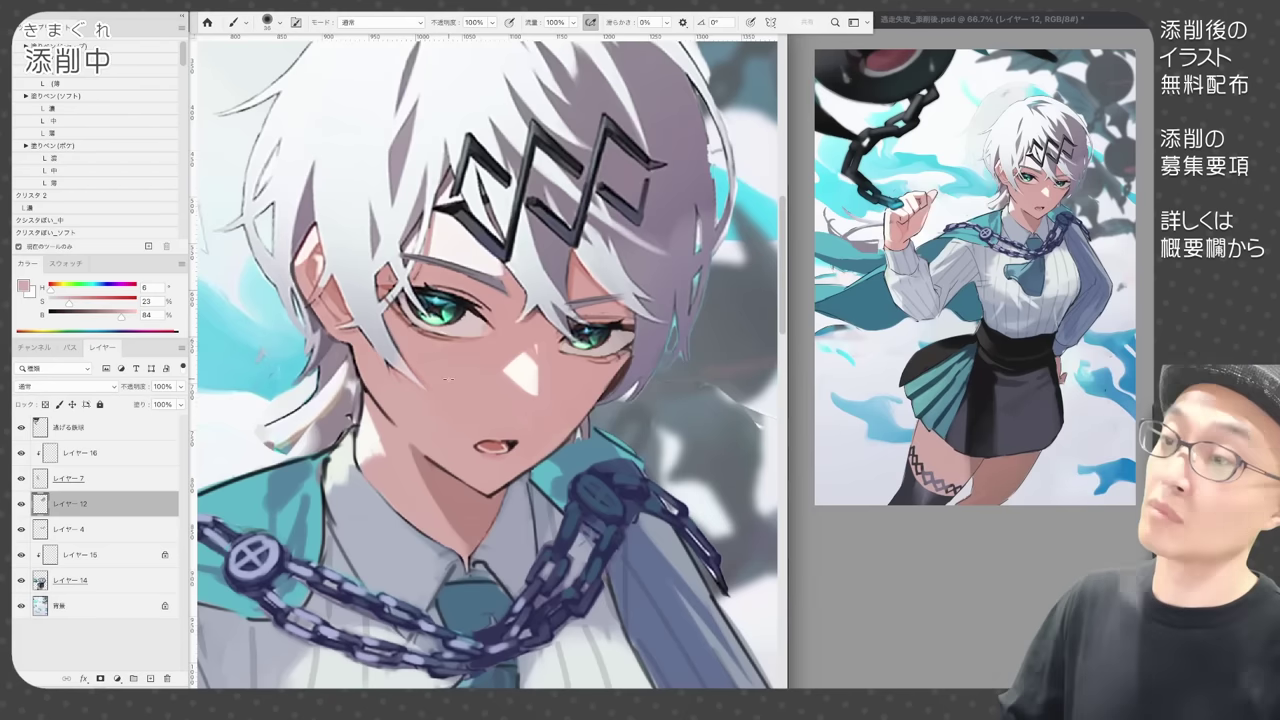
alt+click(558, 262)
drag(568, 250, 597, 290)
key(super+s)
- Select the zigzag hair ornament and separate it onto its own layer, レイヤー 17
key(l)
mouse_move(451, 193)
mouse_down()
mouse_move(520, 240)
mouse_move(447, 203)
mouse_up()
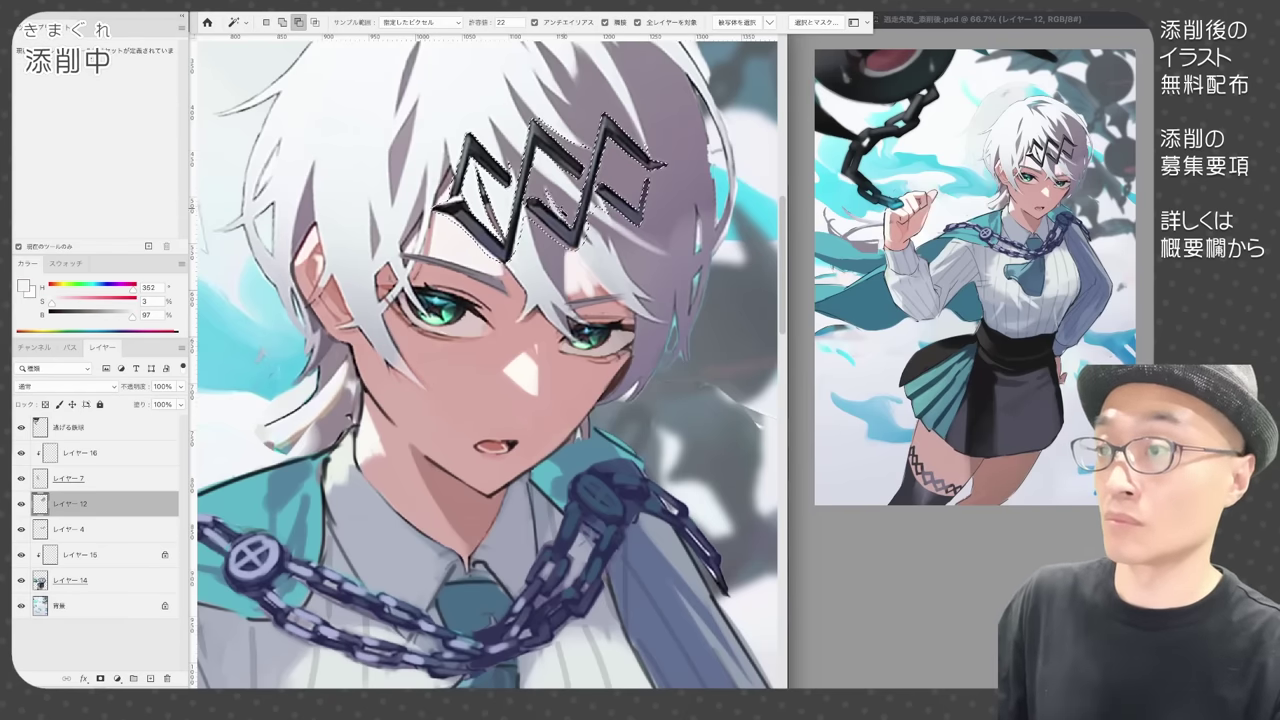
key(super+j)
key(super+e)
key(b)
click(82, 555)
key(super+shift+z)
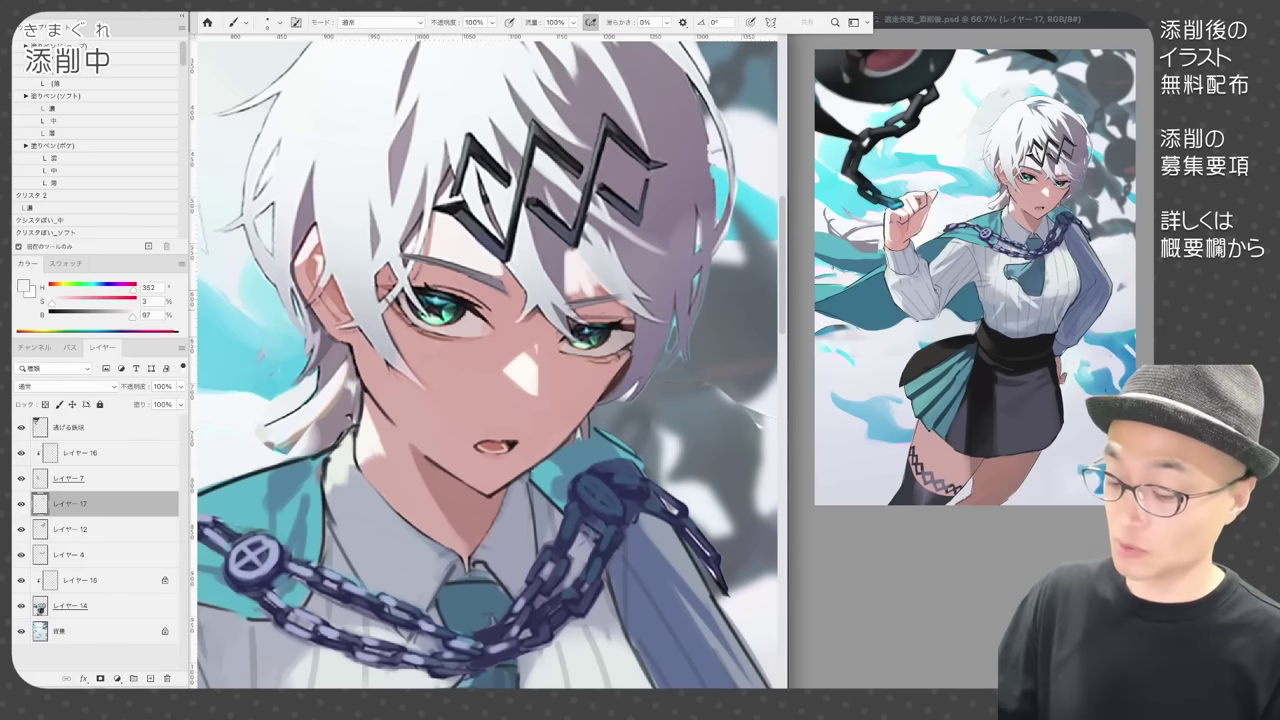
- Compare the face before and after the recent retouching by stepping back and forth through the edits
key(super+z)
key(super+shift+z)
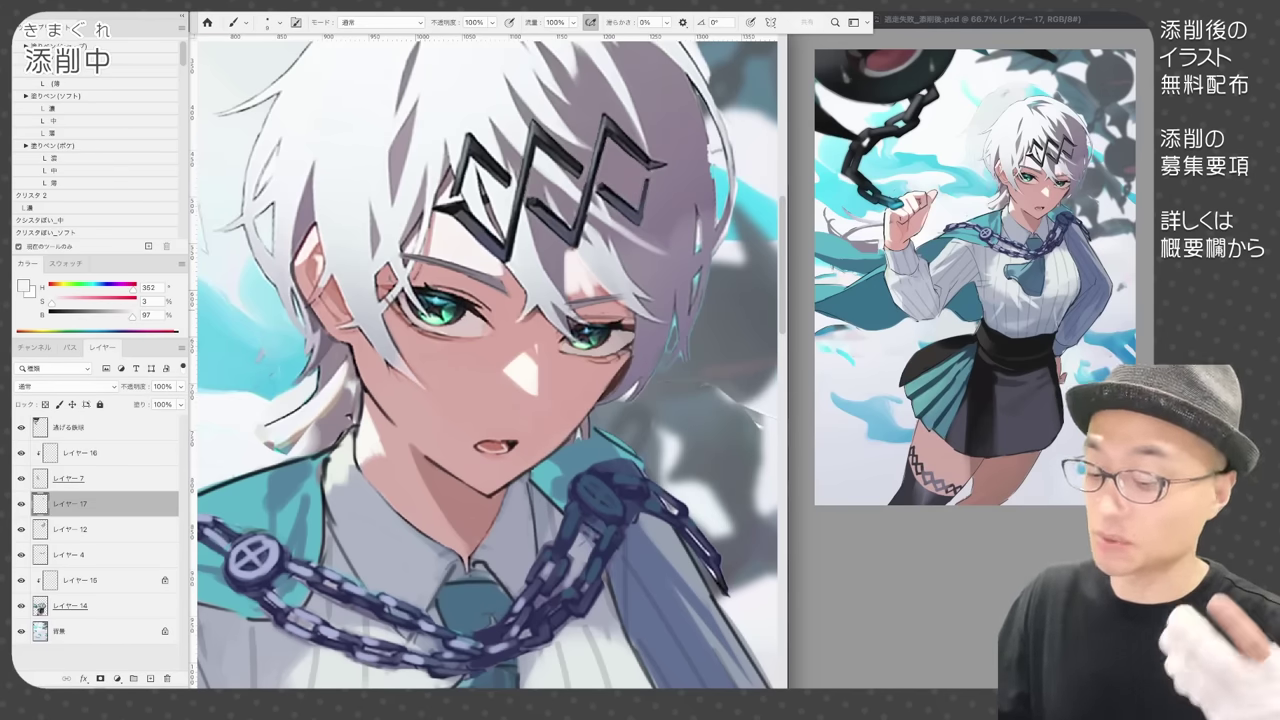
key(alt+bracketleft)
key(alt+bracketleft)
key(alt+bracketright)
key(alt+bracketright)
key(alt+bracketleft)
key(alt+bracketleft)
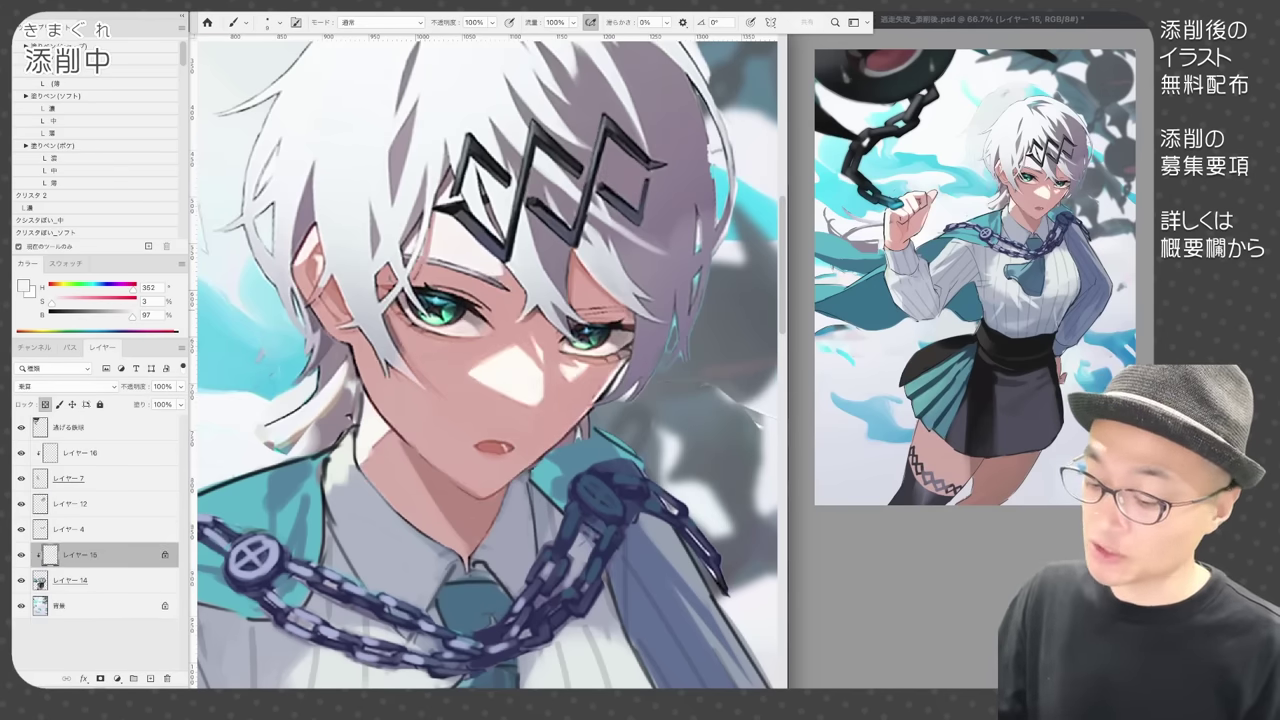
key(alt+bracketright)
key(alt+bracketright)
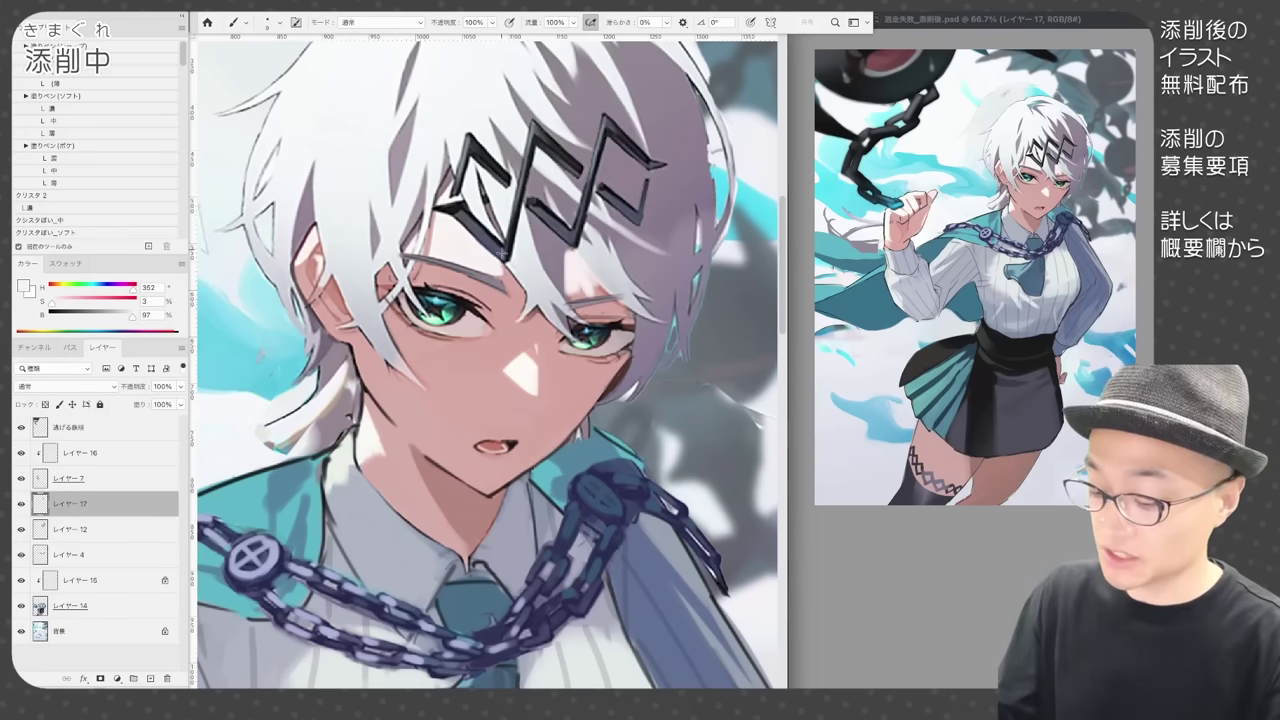
- Hide the ornament's レイヤー 17 and merge a new layer with the face layer beneath it
scroll(561, 328, up, 2)
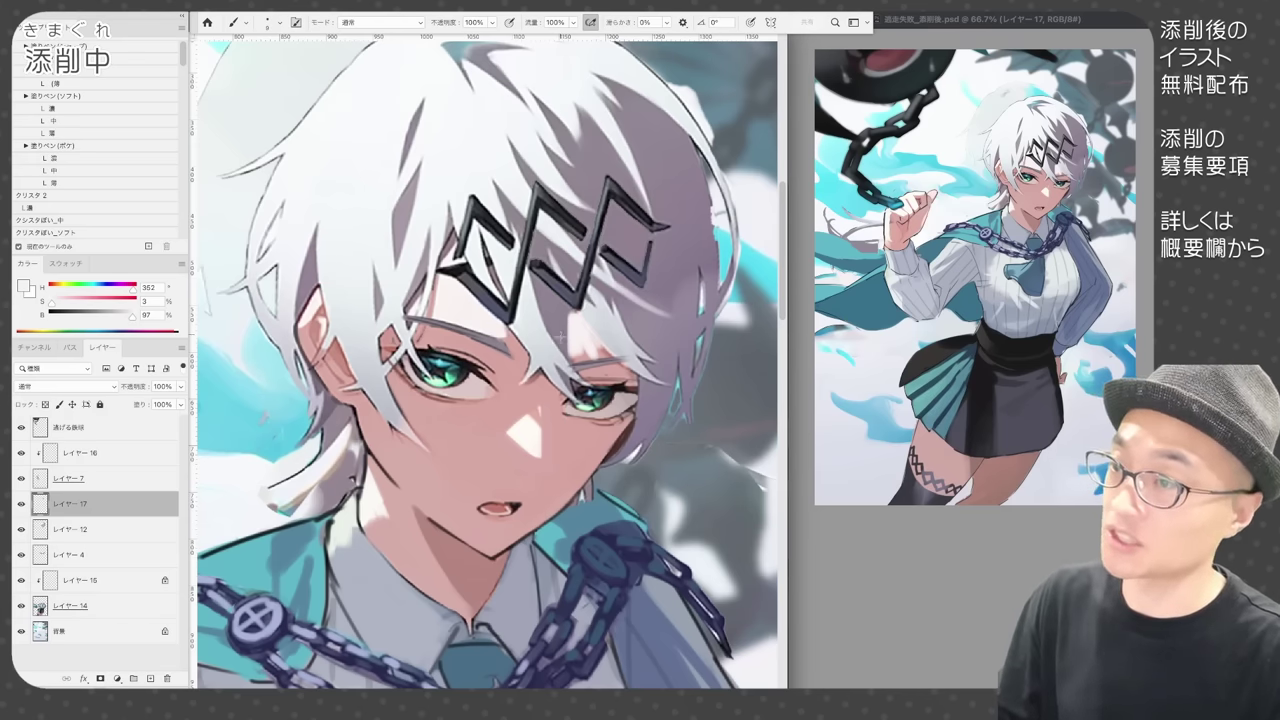
click(21, 504)
click(150, 678)
key(super+e)
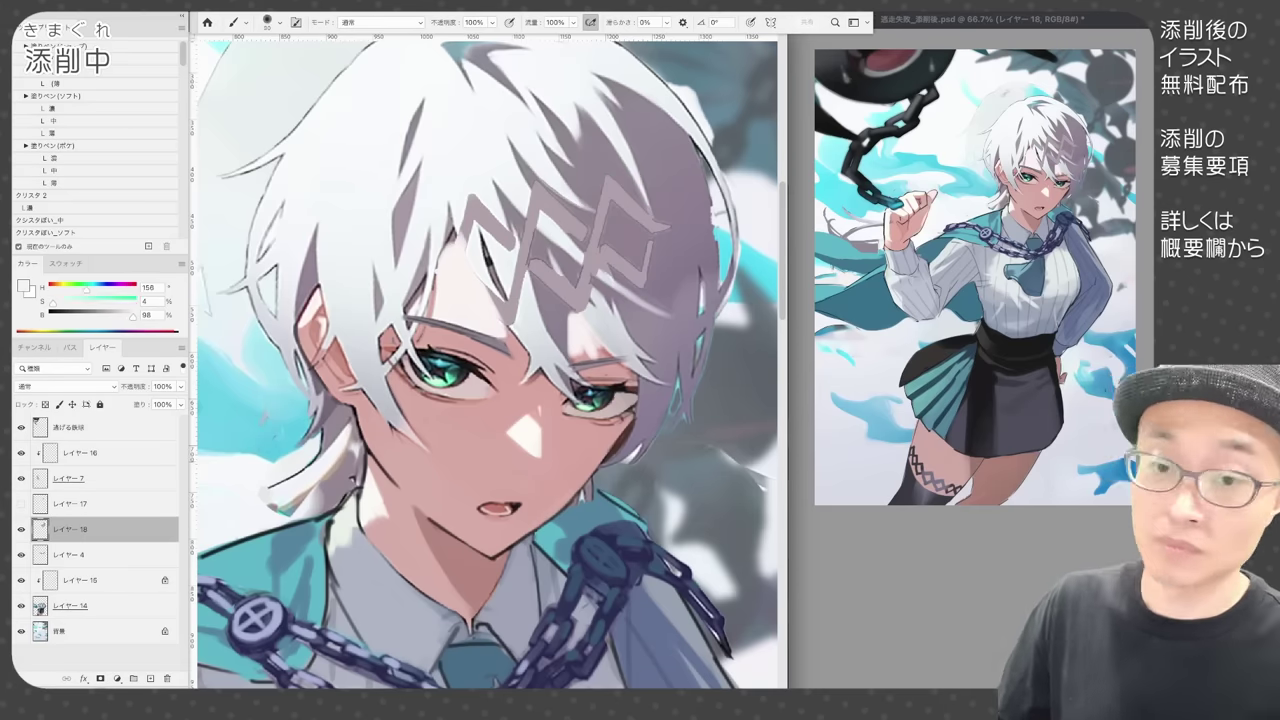
- Paint over the ornament's leftover outline on the hair with the sampled grey-violet shadow colour
alt+click(545, 265)
drag(470, 210, 520, 315)
mouse_move(505, 225)
mouse_down()
mouse_move(566, 297)
mouse_move(575, 270)
mouse_up()
drag(600, 185, 585, 295)
drag(660, 215, 620, 280)
- Reshape the fringe between the brows, shade the hair beside the far eye, and add sampled light hair over the forehead
alt+click(545, 345)
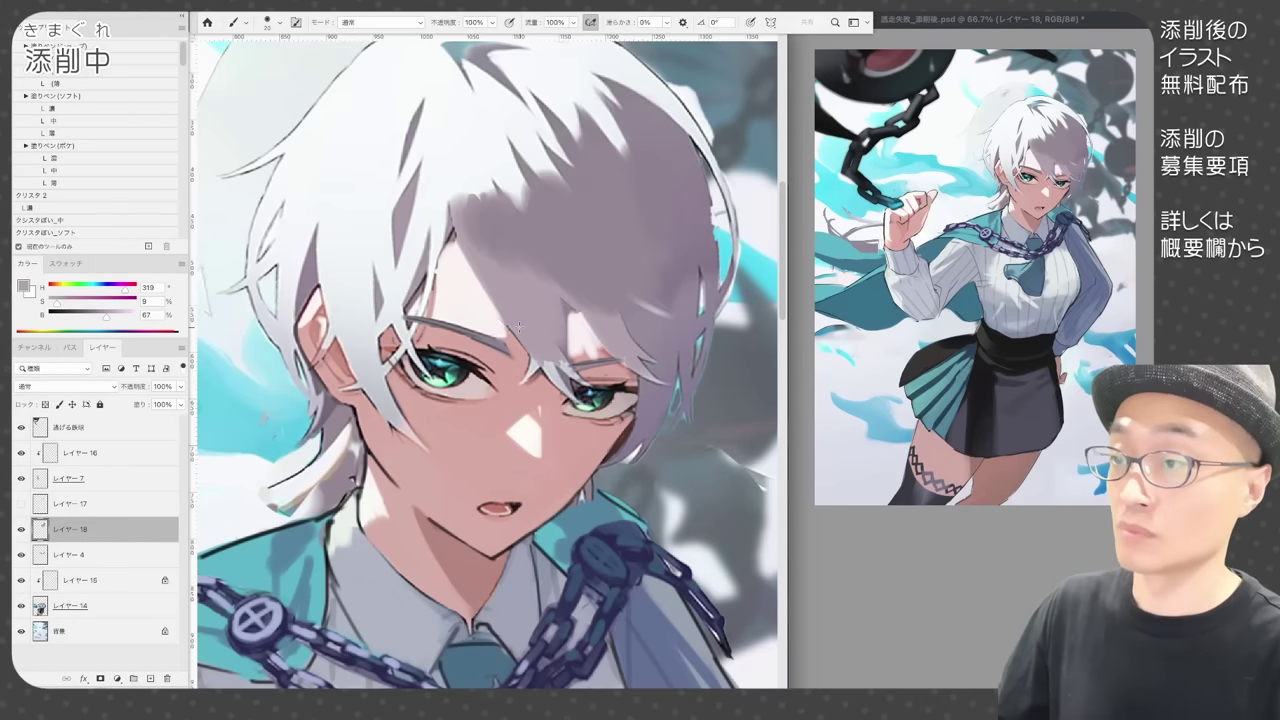
drag(528, 362, 572, 396)
alt+click(572, 335)
drag(575, 352, 560, 276)
alt+click(580, 280)
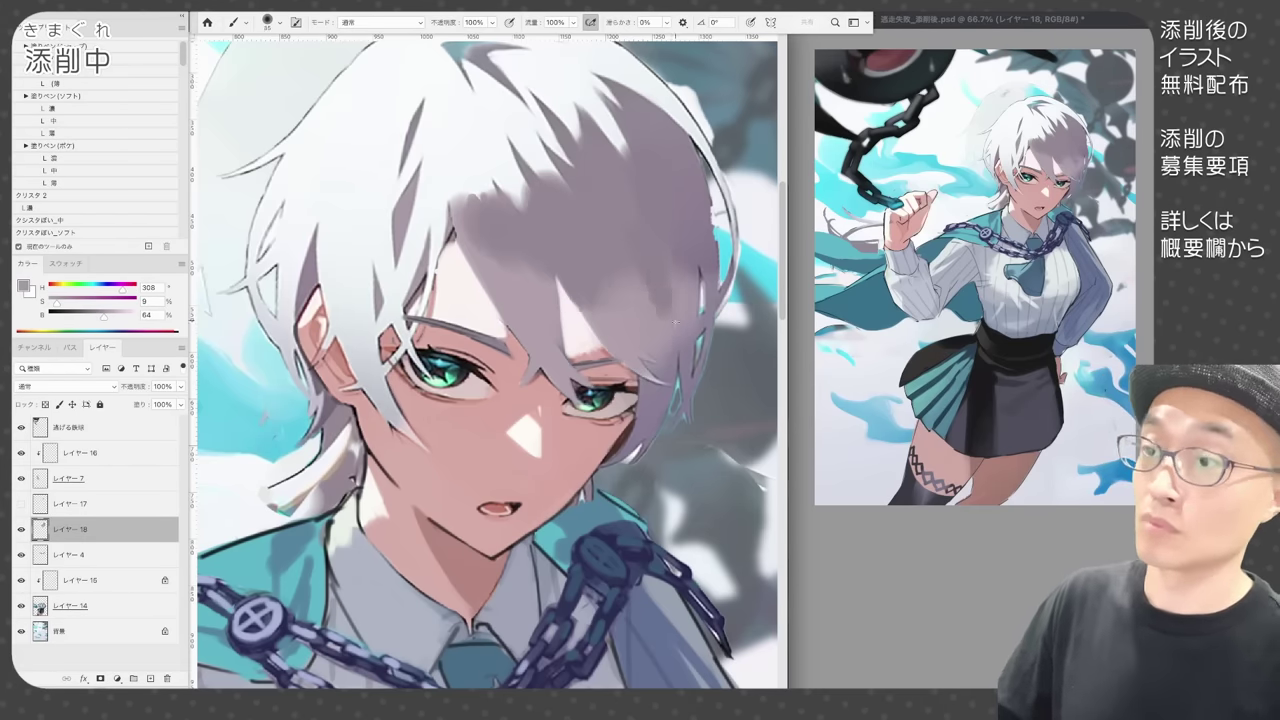
drag(686, 360, 662, 432)
drag(611, 187, 651, 243)
alt+click(560, 225)
drag(546, 238, 488, 282)
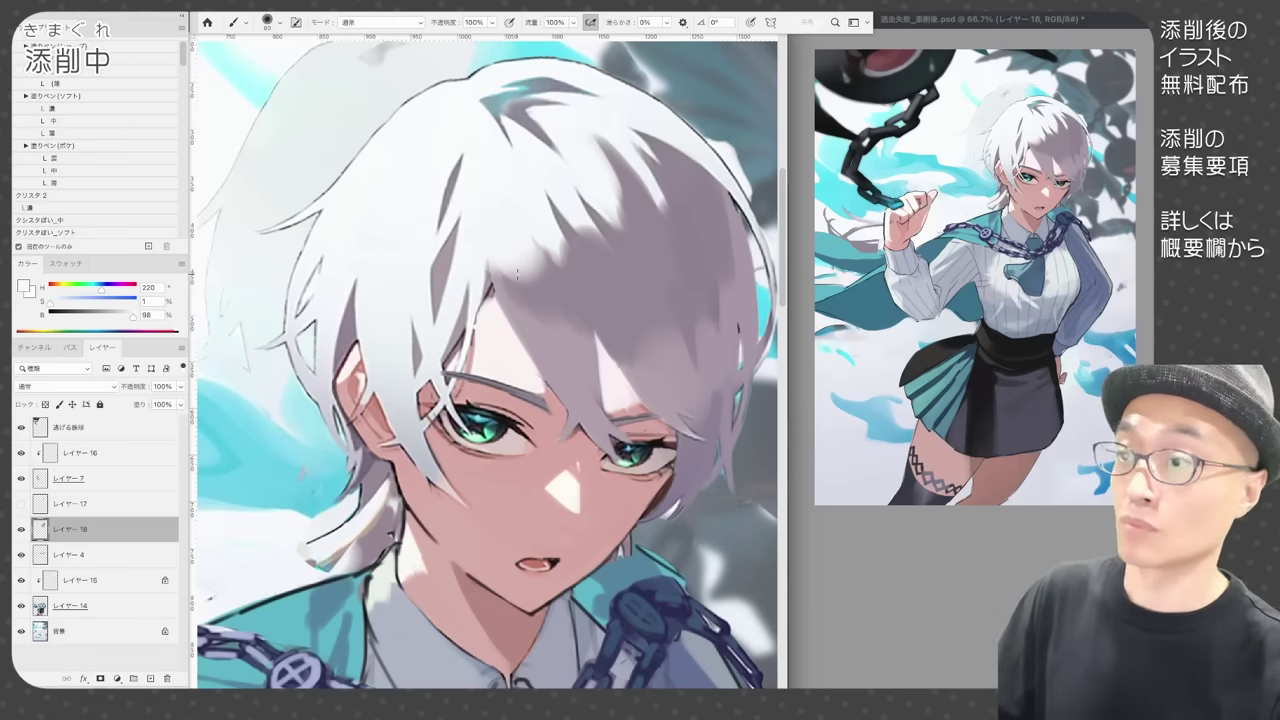
- Repaint the hair around the near ear, crown and nape with sampled light and shadow colours
alt+click(428, 385)
drag(425, 390, 462, 392)
drag(372, 322, 425, 402)
drag(384, 330, 359, 341)
drag(440, 90, 348, 172)
drag(340, 268, 280, 400)
alt+click(362, 480)
mouse_move(385, 430)
mouse_down()
mouse_move(358, 488)
mouse_move(352, 548)
mouse_up()
- Paint strands in the shaded fringe and along both outer sides of the hair, and compare with the earlier version
alt+click(492, 290)
drag(494, 292, 560, 410)
drag(597, 335, 682, 436)
drag(68, 316, 49, 316)
drag(620, 400, 591, 394)
mouse_move(720, 380)
mouse_down()
mouse_move(678, 500)
mouse_move(618, 518)
mouse_up()
drag(710, 212, 712, 368)
drag(748, 312, 720, 374)
mouse_move(266, 266)
mouse_down()
mouse_move(258, 318)
mouse_move(295, 440)
mouse_up()
key(ctrl+minus)
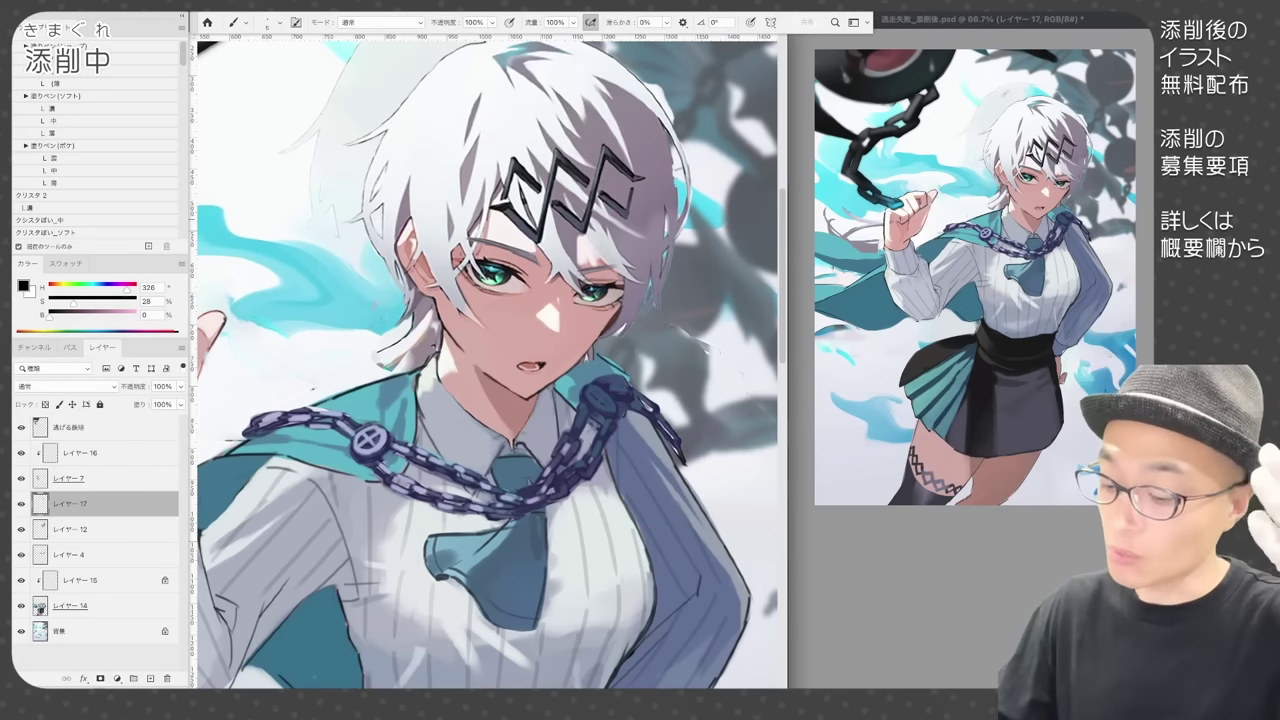
key(ctrl+shift+z)
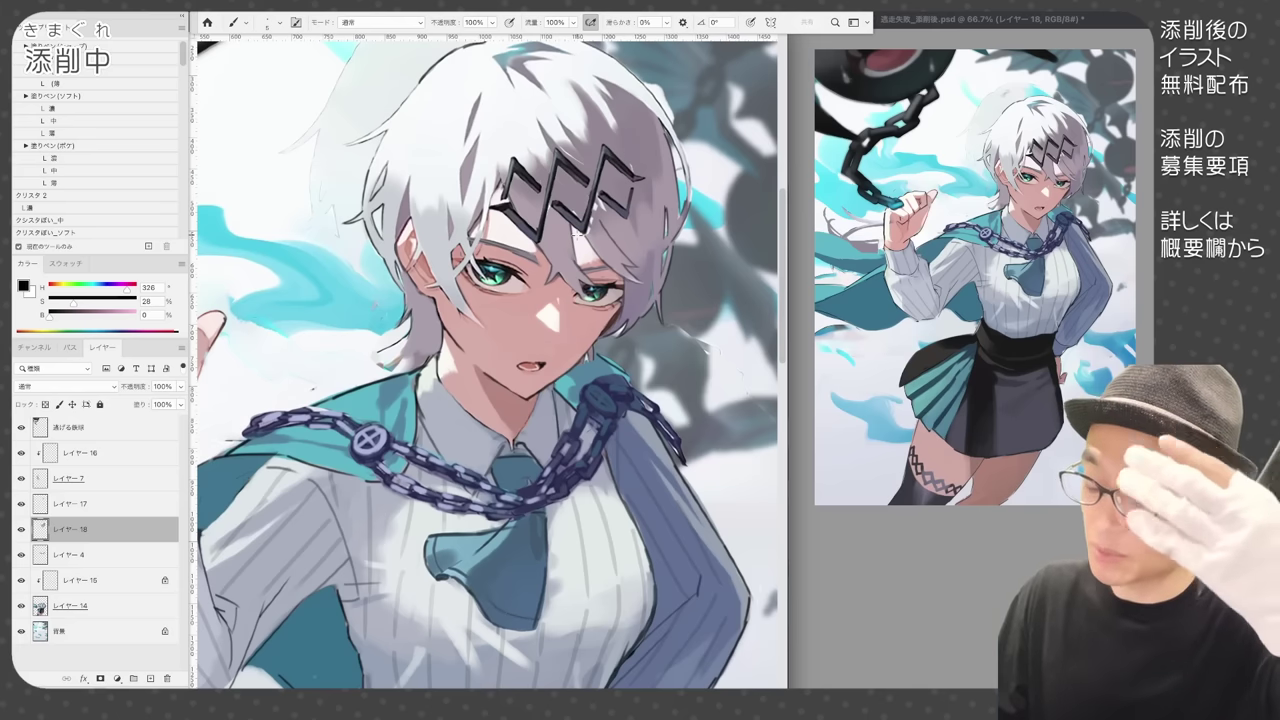
- Try to narrow and reshape the hair ornament on レイヤー 17 with a free transform to follow the head's curve
super+click(578, 234)
key(super+t)
drag(660, 222, 617, 216)
key(Return)
key(b)
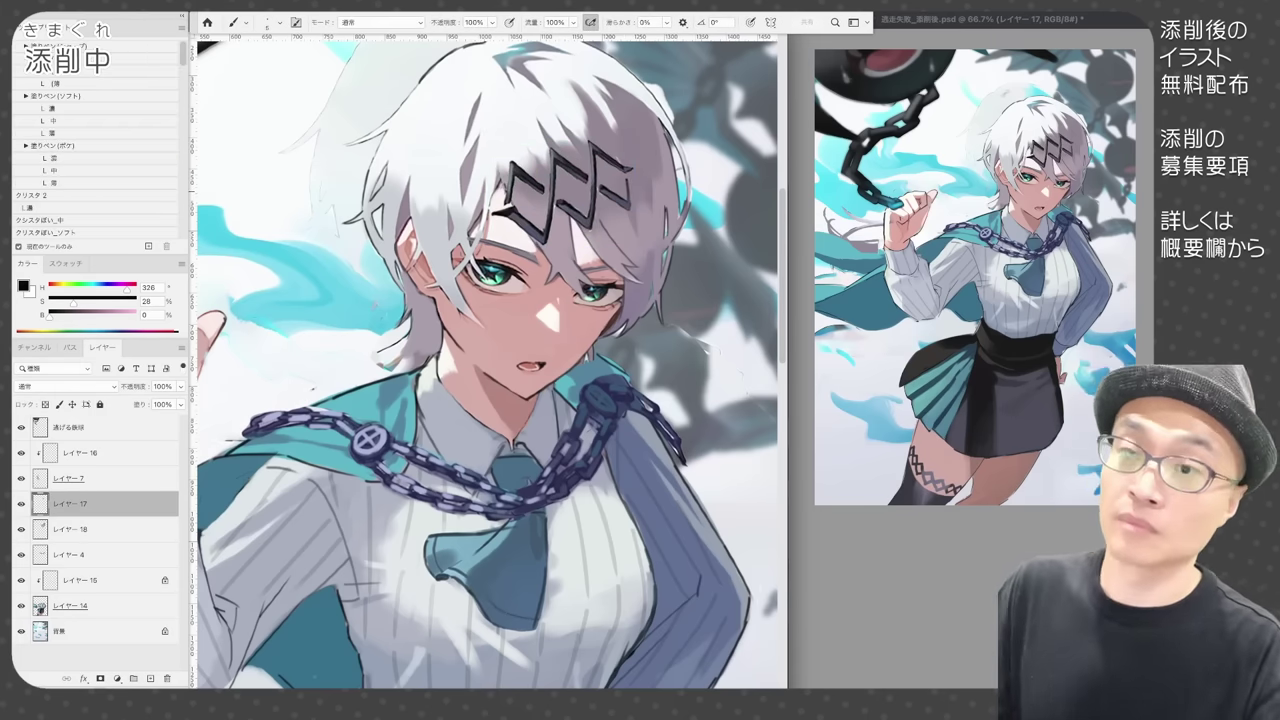
- Compare the hair ornament before and after the transform by undoing and redoing it repeatedly
key(super+z)
key(super+shift+z)
key(super+z)
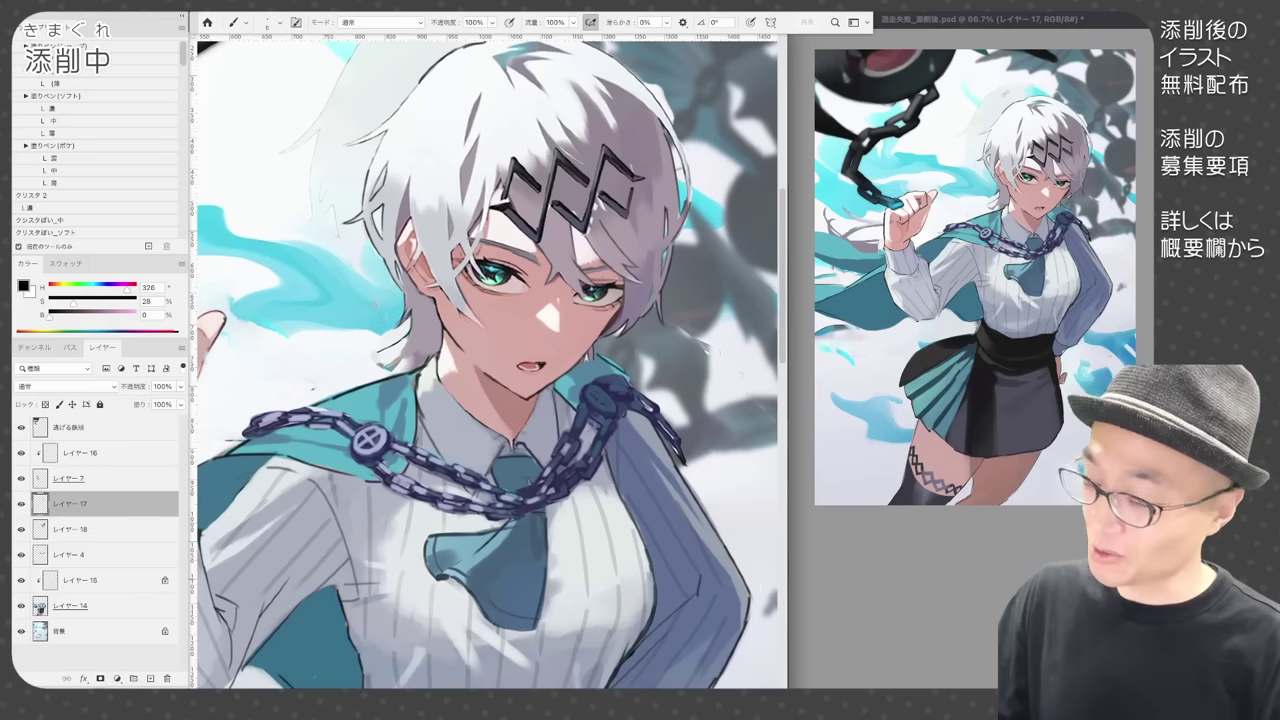
key(super+shift+z)
key(ctrl+z)
key(ctrl+shift+z)
key(ctrl+z)
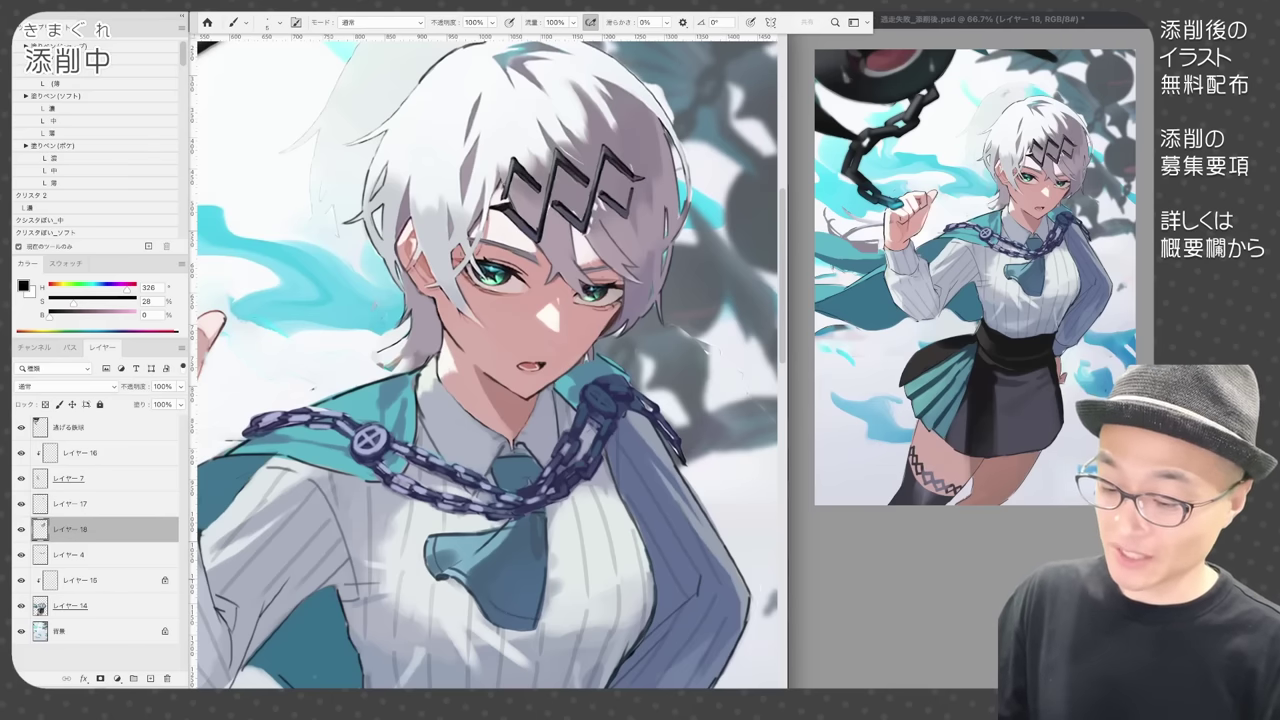
- Reapply the hair ornament's transform on レイヤー 17, flipping between the original and reshaped versions to compare them
key(ctrl+shift+z)
key(ctrl+z)
key(ctrl+shift+z)
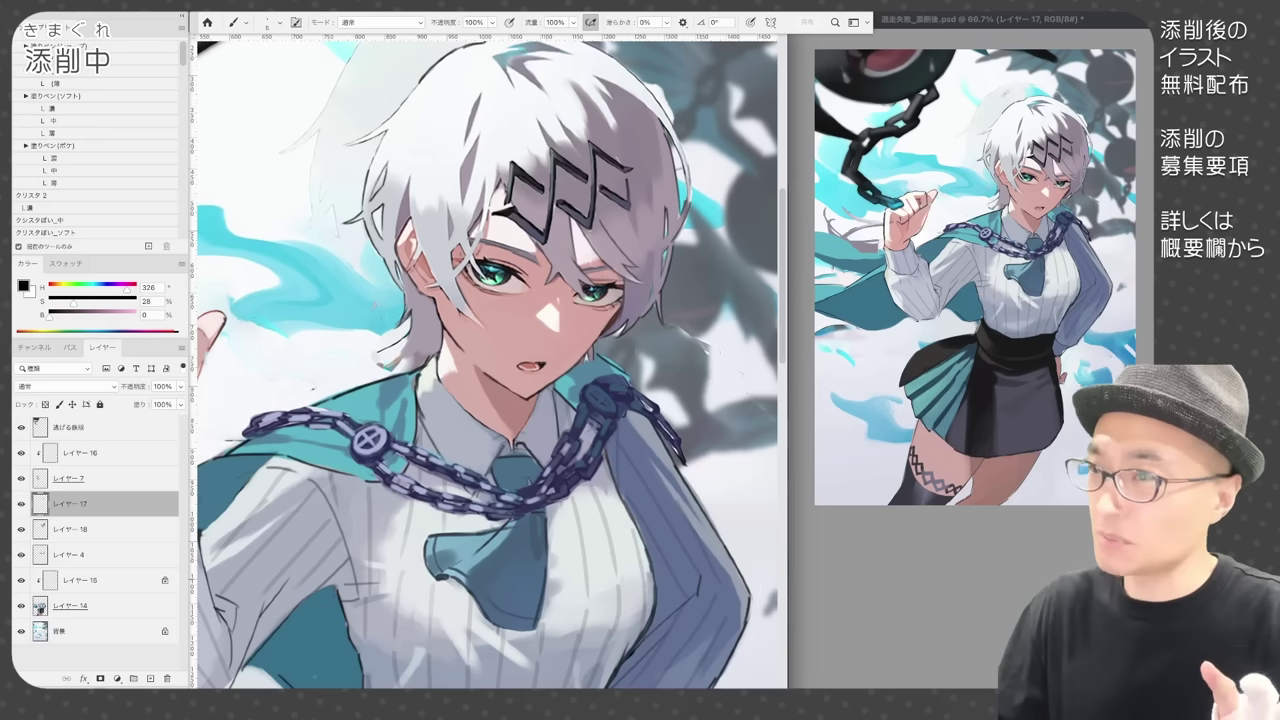
key(ctrl+z)
key(ctrl+shift+z)
key(ctrl+z)
key(ctrl+shift+z)
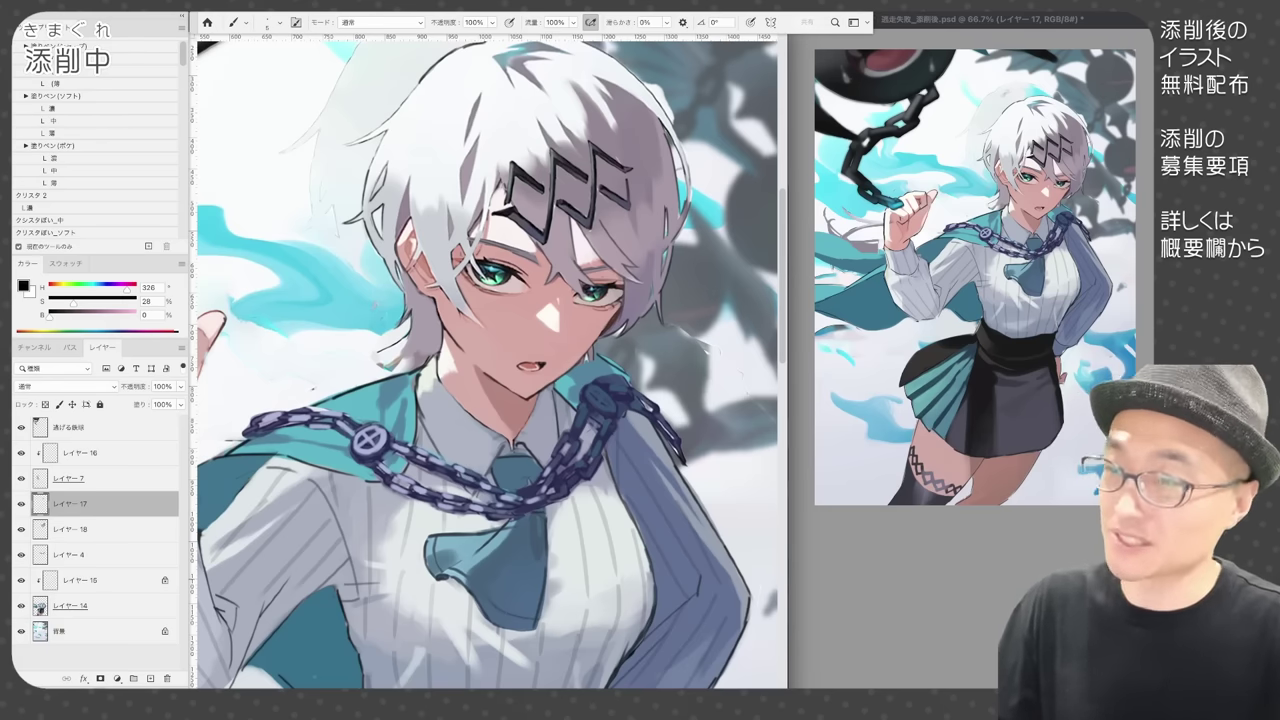
- Erase the old trailing hair strands beside the raised fist from the figure layer
key(ctrl+minus)
drag(524, 560, 556, 514)
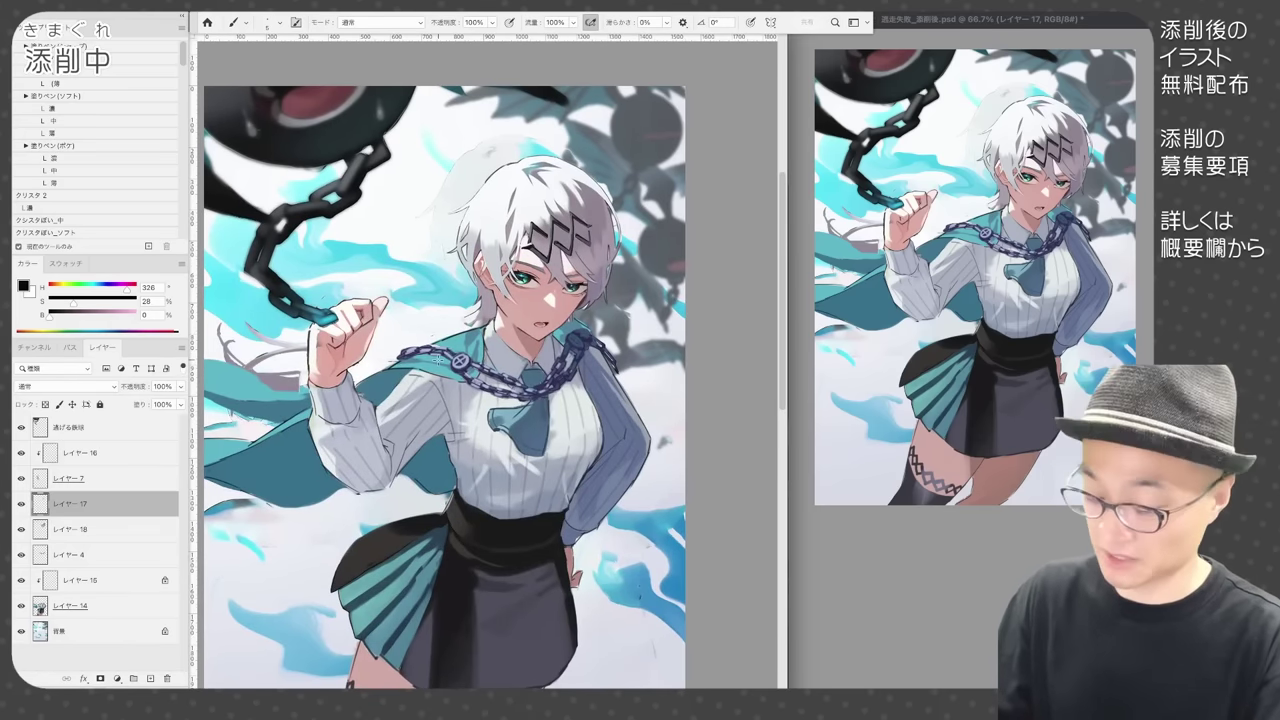
super+click(252, 362)
key(e)
drag(228, 350, 290, 380)
key(b)
- Paint long grey-lilac hair strands flowing from the nape past the raised fist on a new layer beneath the figure, using a sampled hair colour
alt+click(277, 386)
key(super+shift+alt+n)
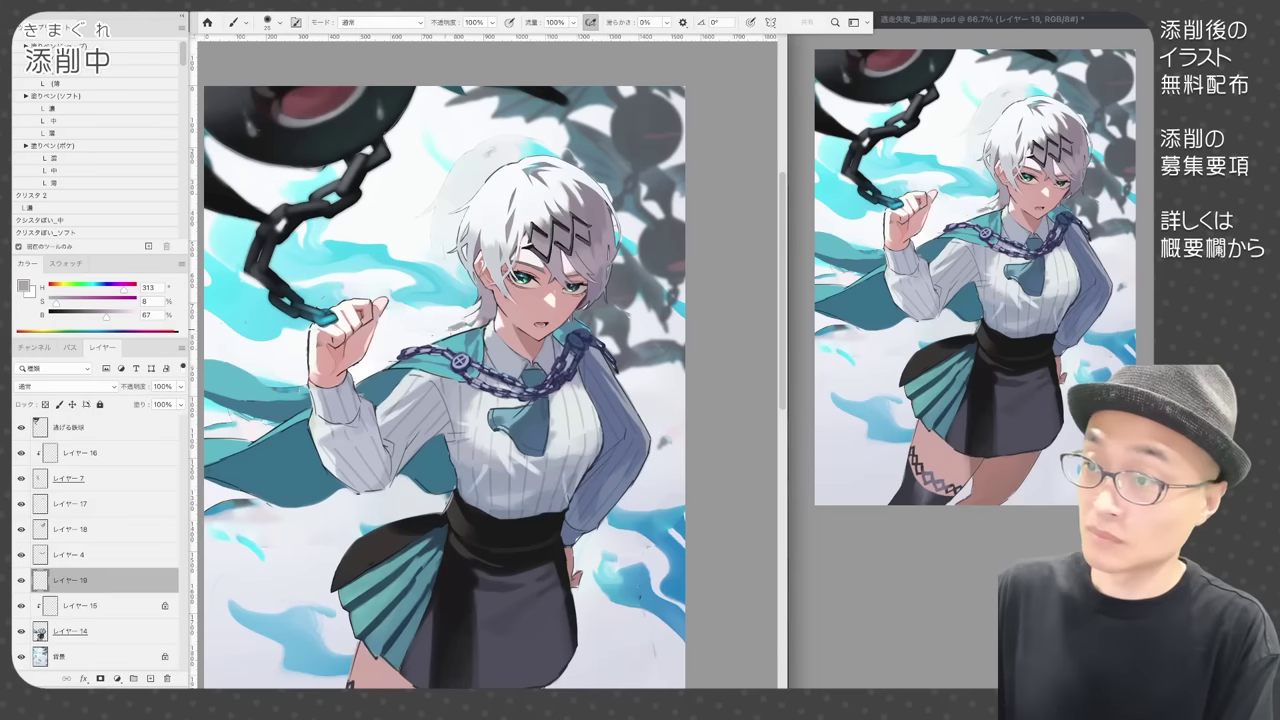
super+click(480, 312)
super+click(150, 678)
drag(480, 320, 358, 374)
key(e)
key(b)
drag(430, 342, 368, 353)
mouse_move(309, 383)
mouse_down()
mouse_move(242, 352)
mouse_move(248, 299)
mouse_move(268, 388)
mouse_up()
- Draw thin dark line art on レイヤー 18 along the flowing hair between the nape and the raised fist
super+click(312, 384)
click(50, 316)
super+right_click(477, 308)
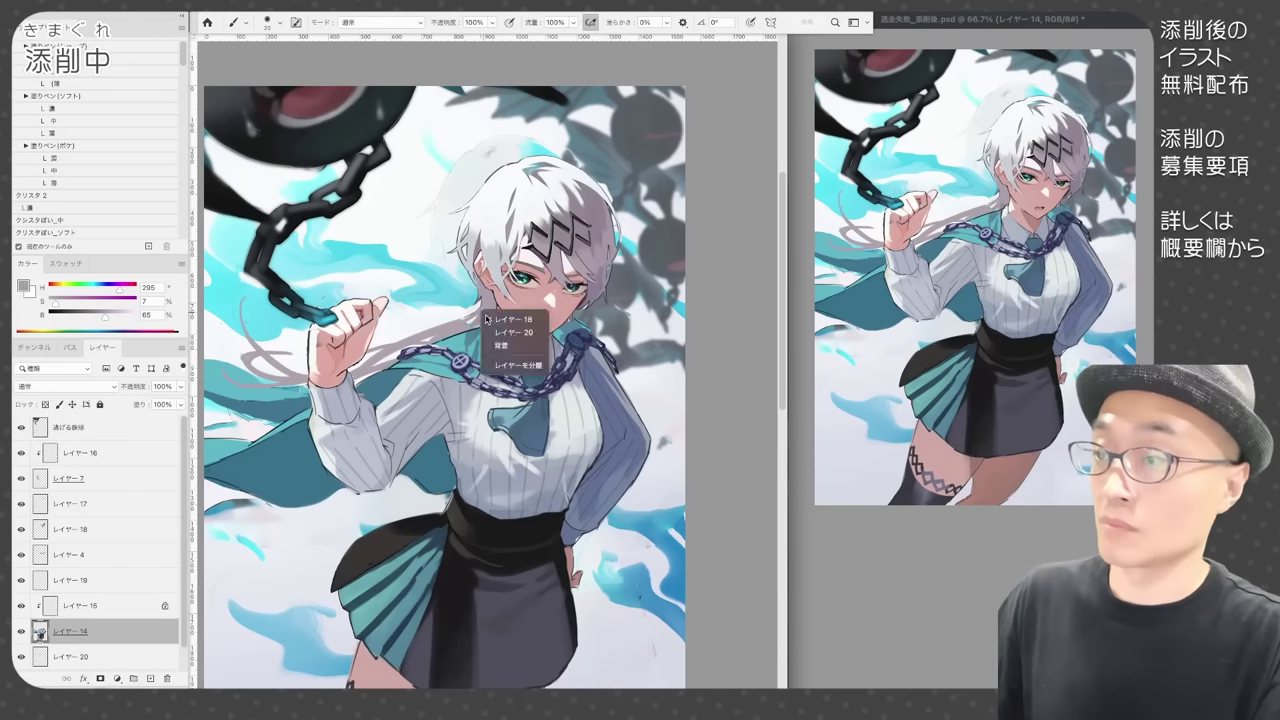
click(500, 317)
drag(458, 310, 540, 316)
key(super+plus)
mouse_move(618, 266)
mouse_down()
mouse_move(544, 320)
mouse_move(424, 362)
mouse_up()
drag(574, 308, 386, 406)
drag(400, 370, 556, 413)
- Outline the curling hair tips beyond the fist in dark lines and save the file
drag(446, 445, 344, 376)
drag(334, 283, 314, 338)
drag(314, 410, 393, 458)
mouse_move(366, 395)
mouse_down()
mouse_move(417, 398)
mouse_move(334, 422)
mouse_up()
drag(277, 431, 403, 467)
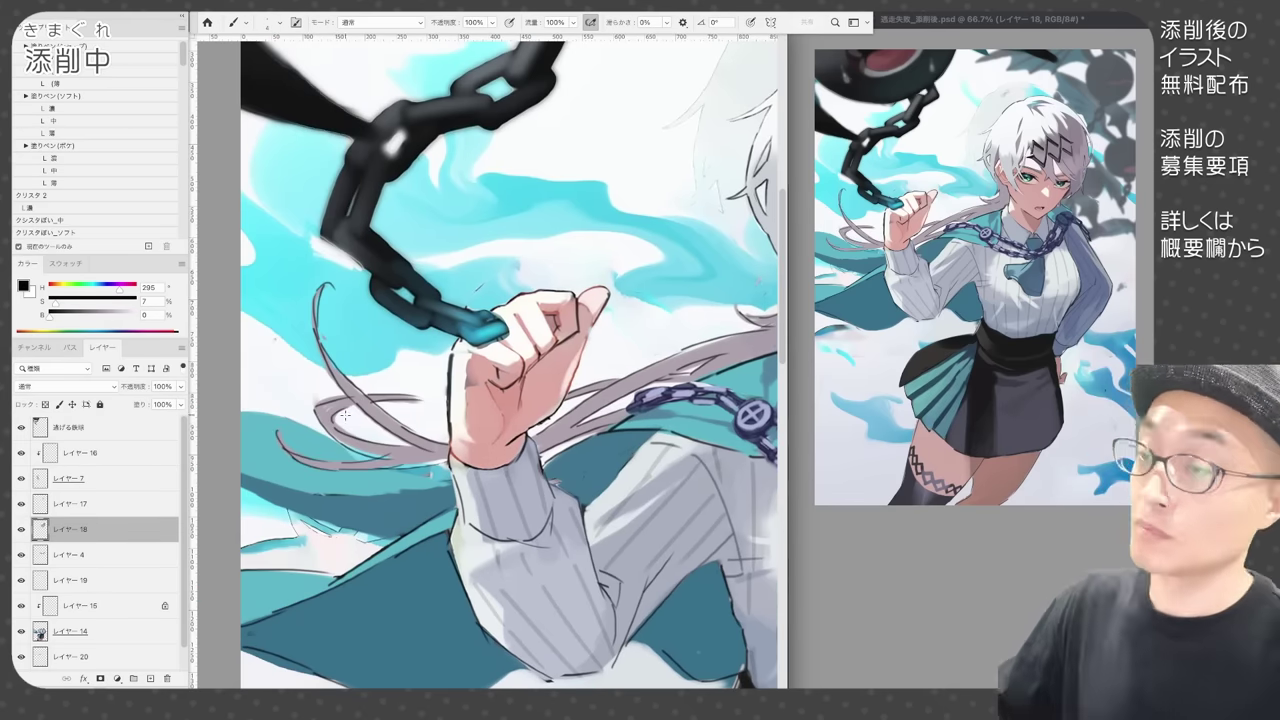
key(super+minus)
drag(683, 520, 683, 430)
key(super+s)
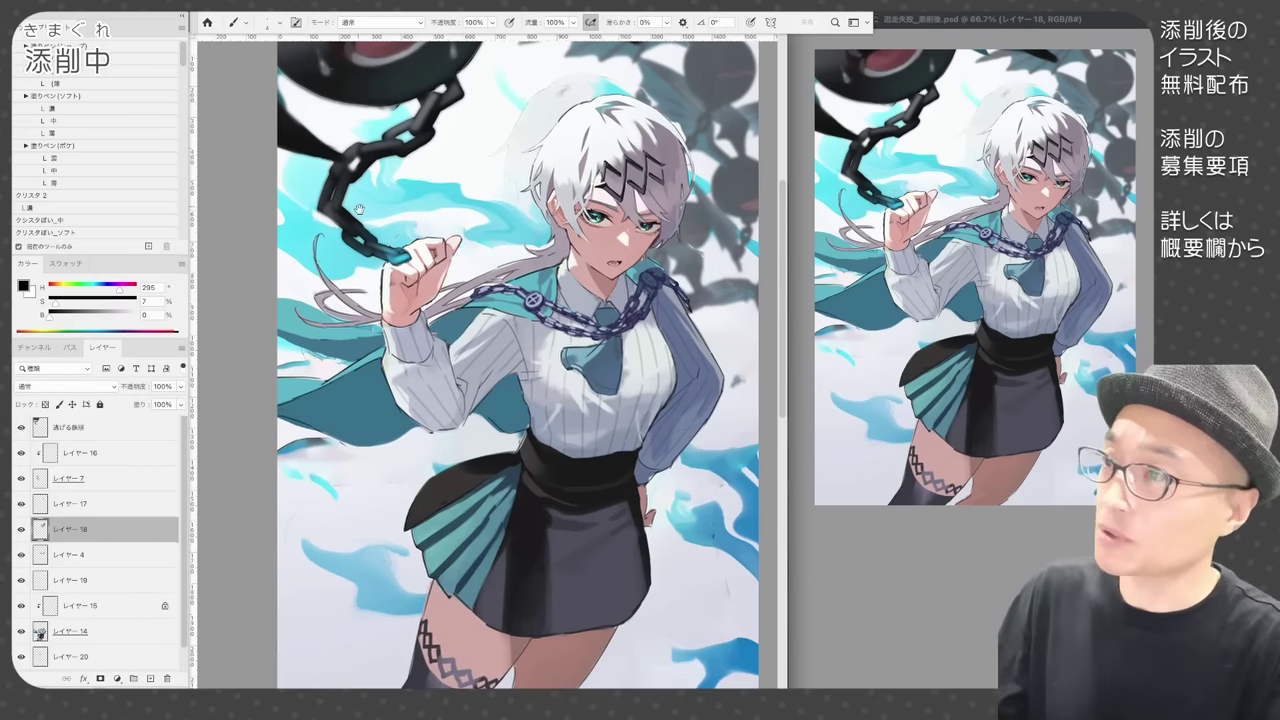
- Brush blue-grey over the large dark creature on the clipped ハードライト layer and merge it down into レイヤー 21
drag(346, 181, 358, 240)
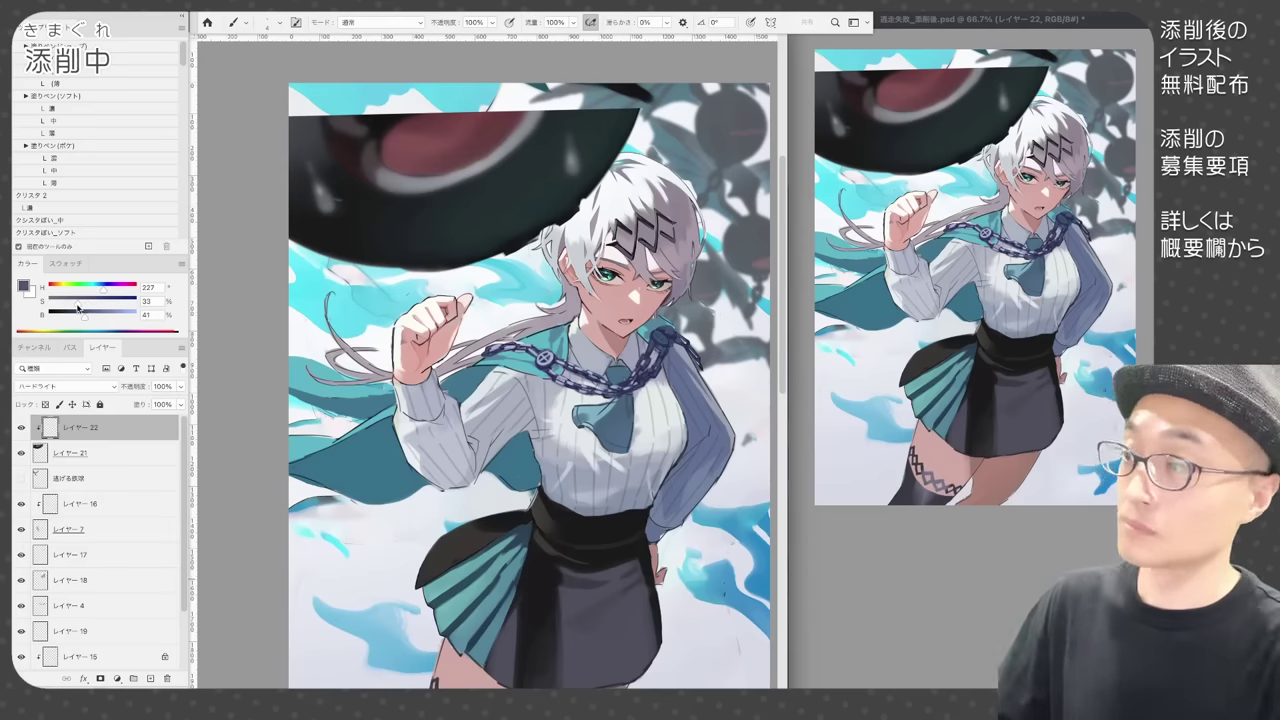
drag(560, 130, 460, 245)
drag(310, 140, 480, 250)
key(super+e)
- Extend the creature's body up to the canvas edge and, with transparency locked, paint blue-grey shading along its lower rim
drag(292, 102, 630, 98)
mouse_move(430, 110)
mouse_down()
mouse_move(518, 114)
mouse_move(545, 88)
mouse_up()
drag(520, 150, 522, 164)
click(45, 404)
drag(630, 110, 520, 250)
drag(540, 235, 310, 240)
drag(550, 175, 485, 240)
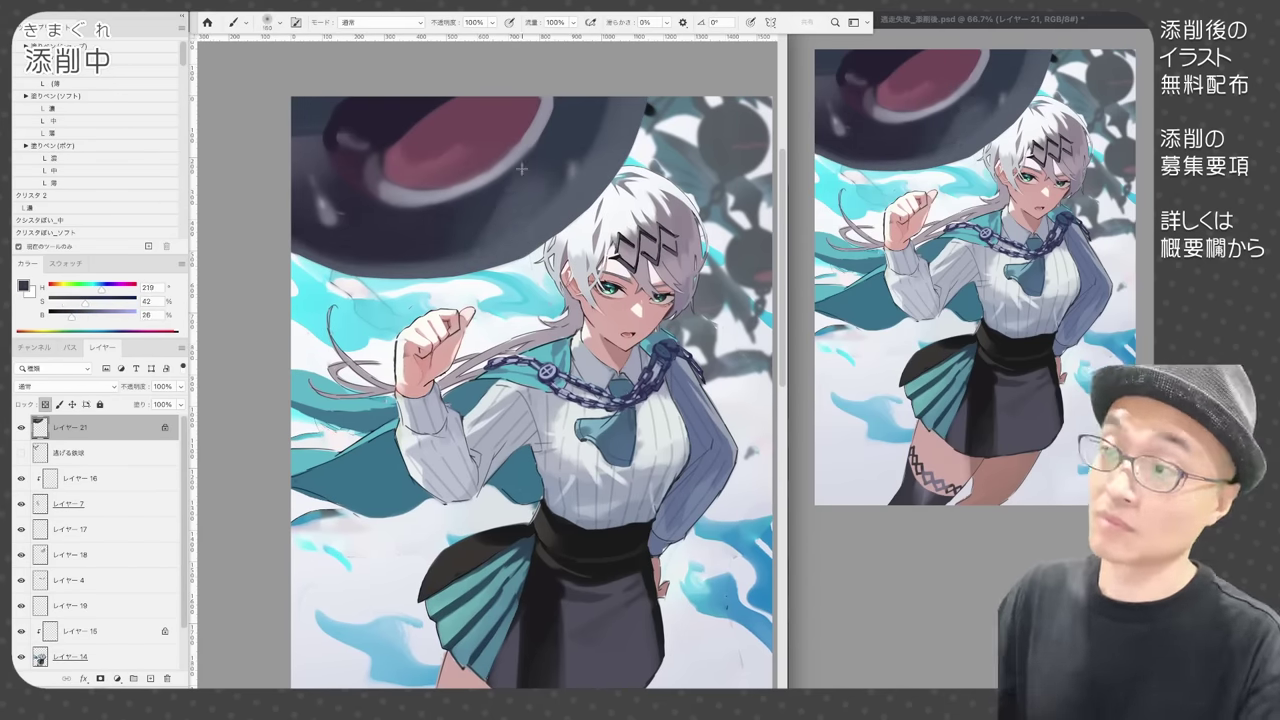
- Paint jagged pale teeth inside the creature's mouth and define the dark edge around the mouth opening
click(30, 208)
mouse_move(334, 104)
mouse_down()
mouse_move(360, 130)
mouse_move(360, 156)
mouse_up()
mouse_move(436, 186)
mouse_down()
mouse_move(494, 164)
mouse_move(540, 104)
mouse_up()
drag(402, 190, 382, 178)
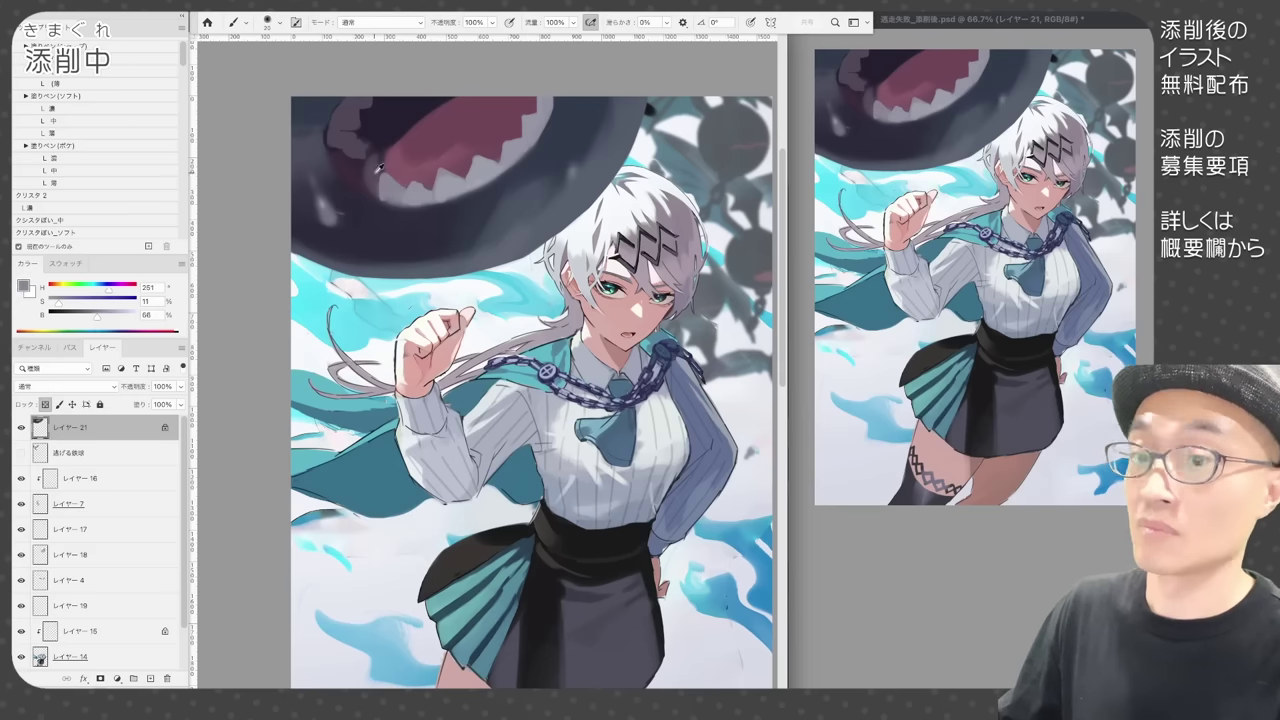
drag(552, 110, 496, 182)
drag(488, 184, 396, 204)
drag(328, 148, 342, 180)
- Unlock the creature layer's transparency, add small bumps along its rim and draw a dark outline around its underside
click(45, 404)
drag(618, 173, 605, 193)
drag(632, 141, 621, 167)
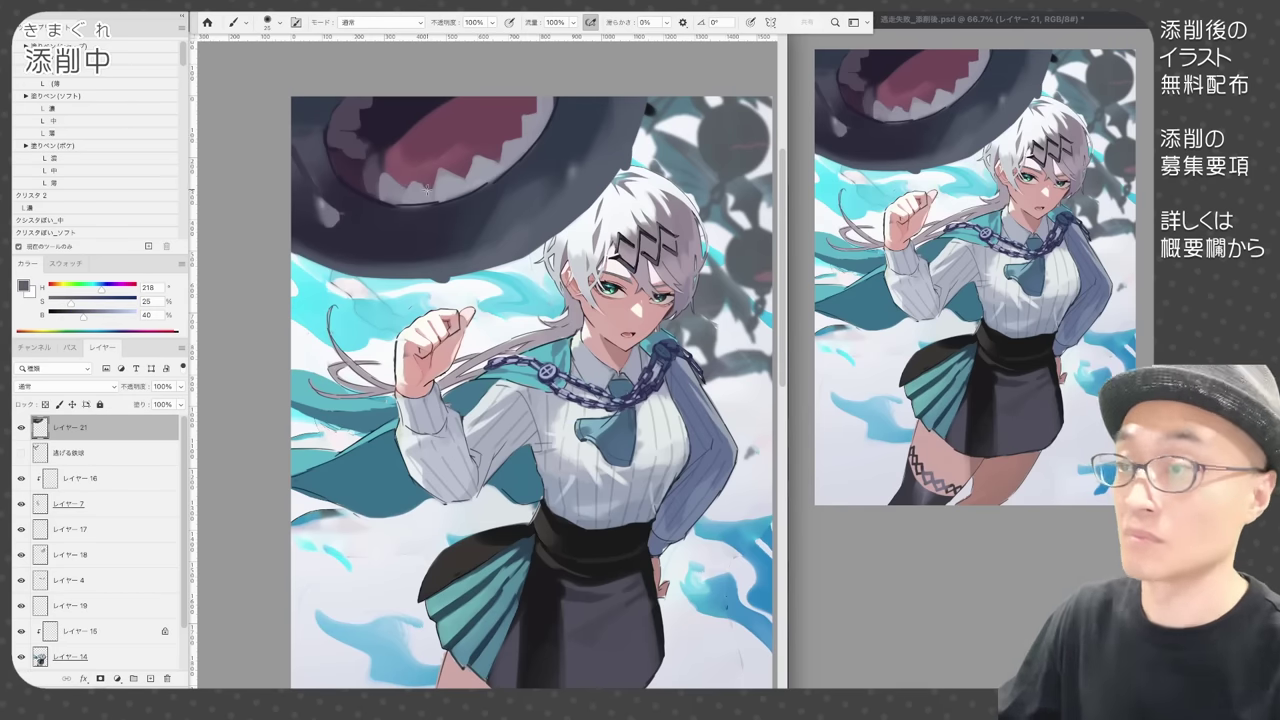
drag(439, 282, 450, 274)
drag(606, 154, 555, 198)
click(40, 220)
drag(330, 268, 429, 277)
mouse_move(461, 275)
mouse_down()
mouse_move(511, 263)
mouse_move(618, 168)
mouse_up()
drag(634, 143, 647, 98)
drag(440, 280, 459, 275)
- Paint a dark green wing membrane with folds and a long curved black bone on a new layer beneath the creature, along the canvas's left side
click(70, 657)
click(150, 679)
key(ctrl+minus)
drag(326, 320, 411, 543)
mouse_move(330, 242)
mouse_down()
mouse_move(351, 398)
mouse_move(403, 500)
mouse_up()
drag(370, 455, 430, 546)
drag(398, 490, 454, 562)
drag(328, 285, 372, 382)
click(45, 404)
drag(325, 315, 372, 425)
drag(372, 425, 454, 562)
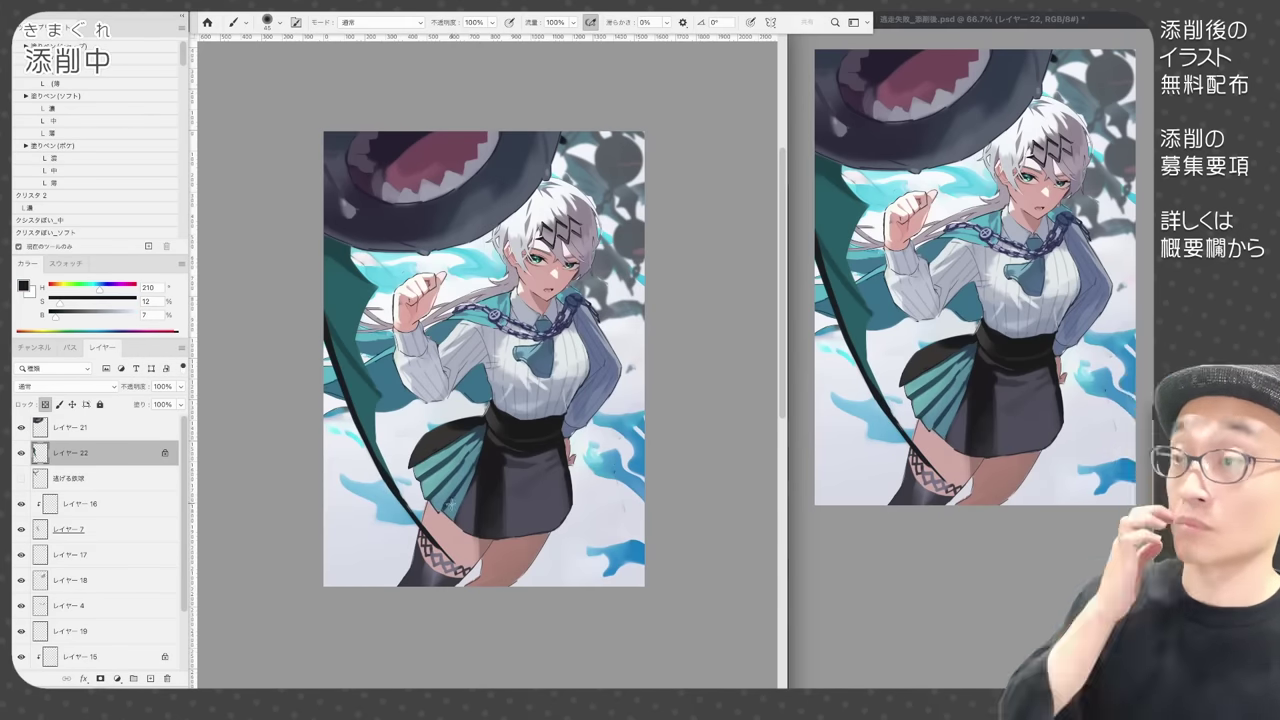
- Unlock the wing layer's transparency, refine the wing's outline and ragged edges with dark strokes, and save the file
click(40, 220)
click(45, 404)
key(ctrl+plus)
drag(310, 402, 330, 445)
drag(314, 458, 341, 519)
drag(290, 318, 313, 380)
drag(696, 424, 704, 452)
key(ctrl+s)
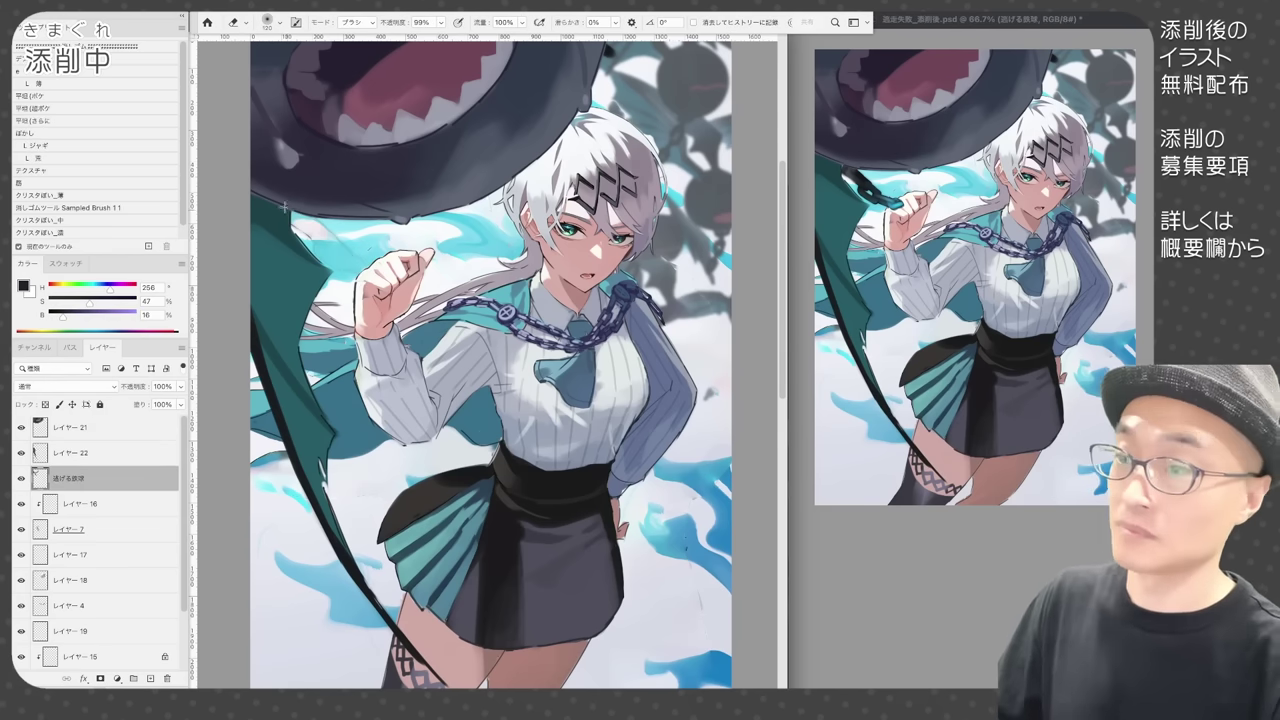
- Draw new dark chain links from below the creature down to the raised fist, with broken fragments flying around them
drag(340, 240, 379, 297)
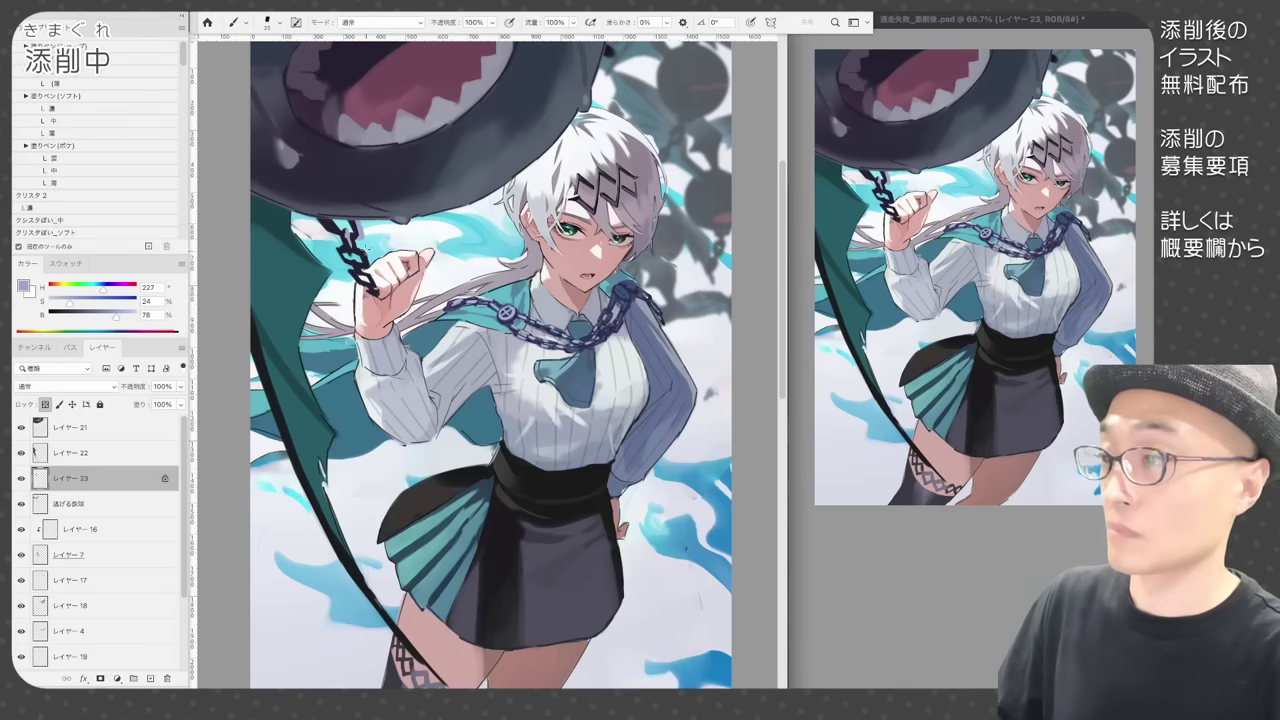
scroll(360, 255, up, 3)
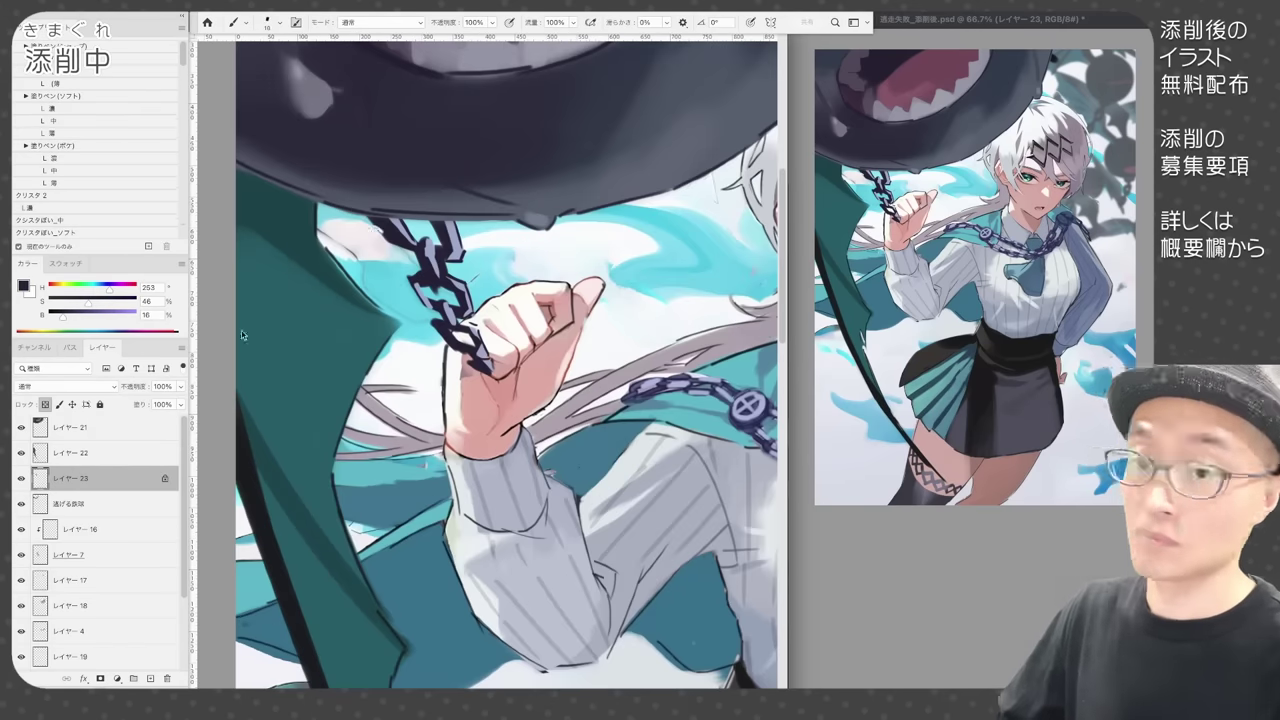
key(b)
drag(402, 280, 420, 306)
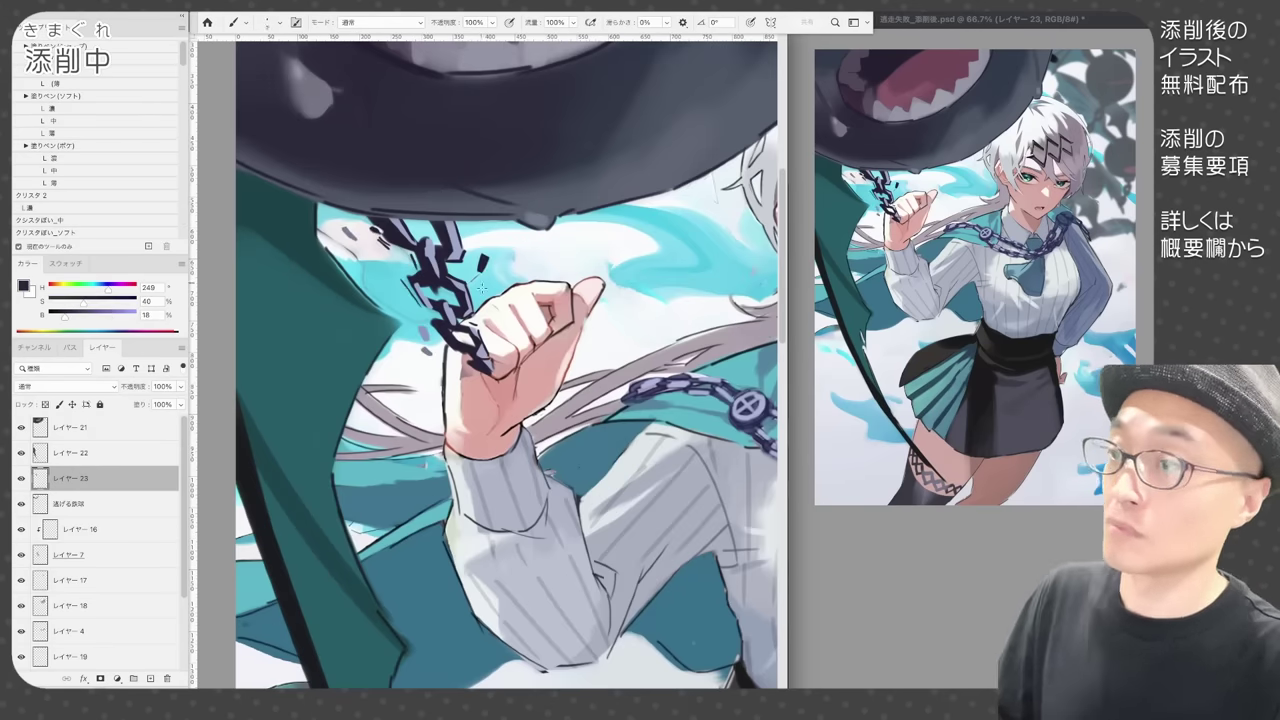
drag(463, 226, 466, 250)
- Draw a second chain from the fist across the shoulder, dangling over the sleeve, and add pale lilac highlights with transparency locked
key(super+minus)
drag(520, 350, 494, 329)
mouse_move(498, 327)
mouse_down()
mouse_move(559, 362)
mouse_move(489, 334)
mouse_move(565, 378)
mouse_move(562, 422)
mouse_move(540, 430)
mouse_up()
key(l)
key(super+d)
key(b)
key(])
drag(534, 432, 564, 460)
key(super+plus)
key(/)
drag(522, 274, 562, 284)
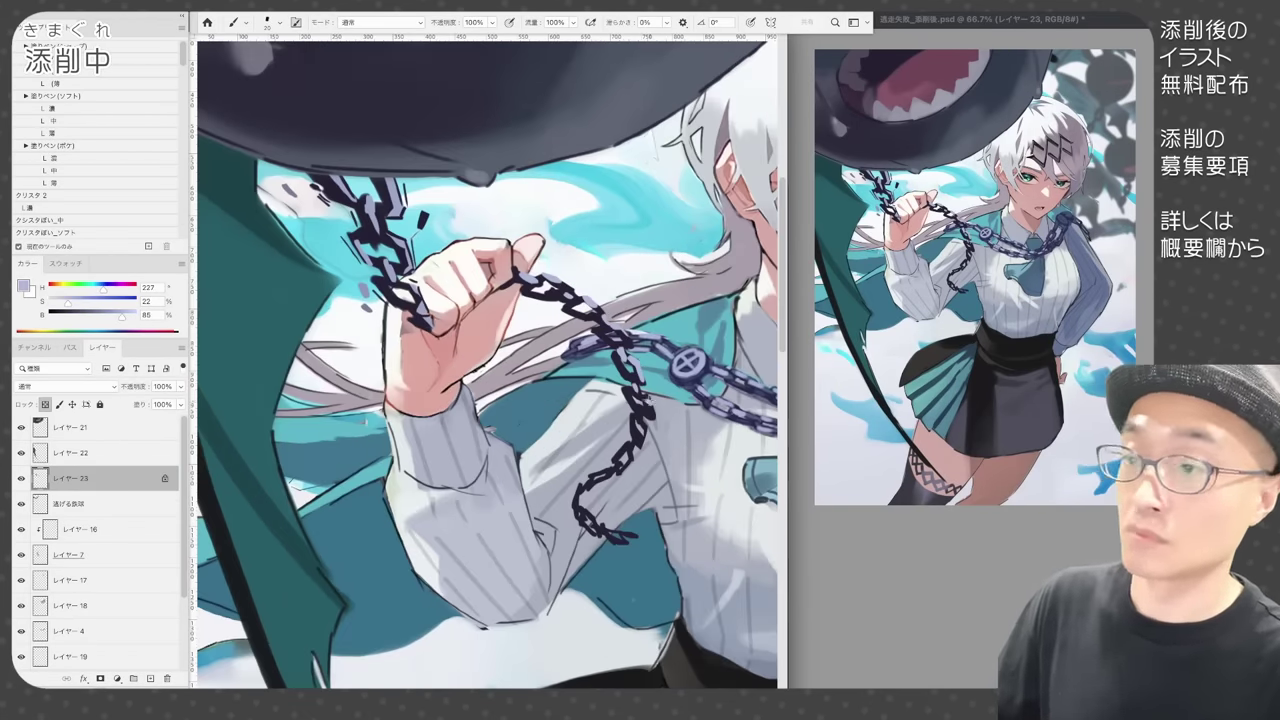
scroll(490, 360, down, 3)
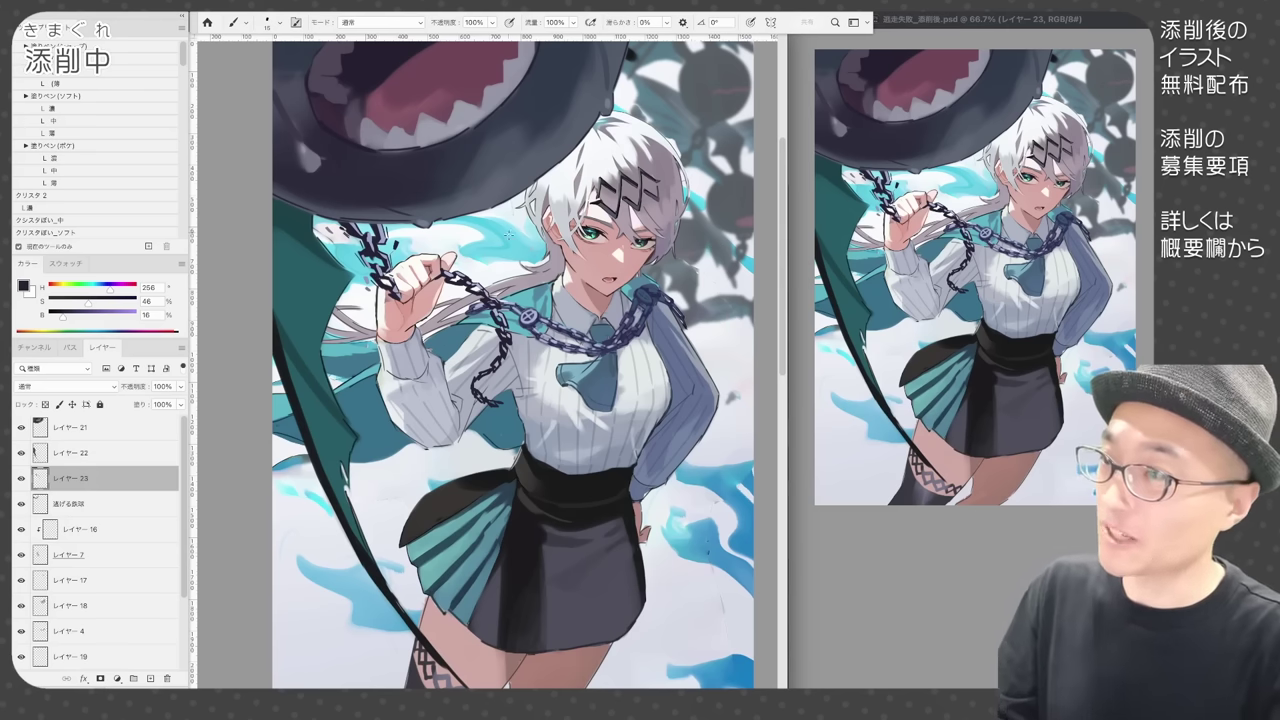
scroll(494, 240, up, 2)
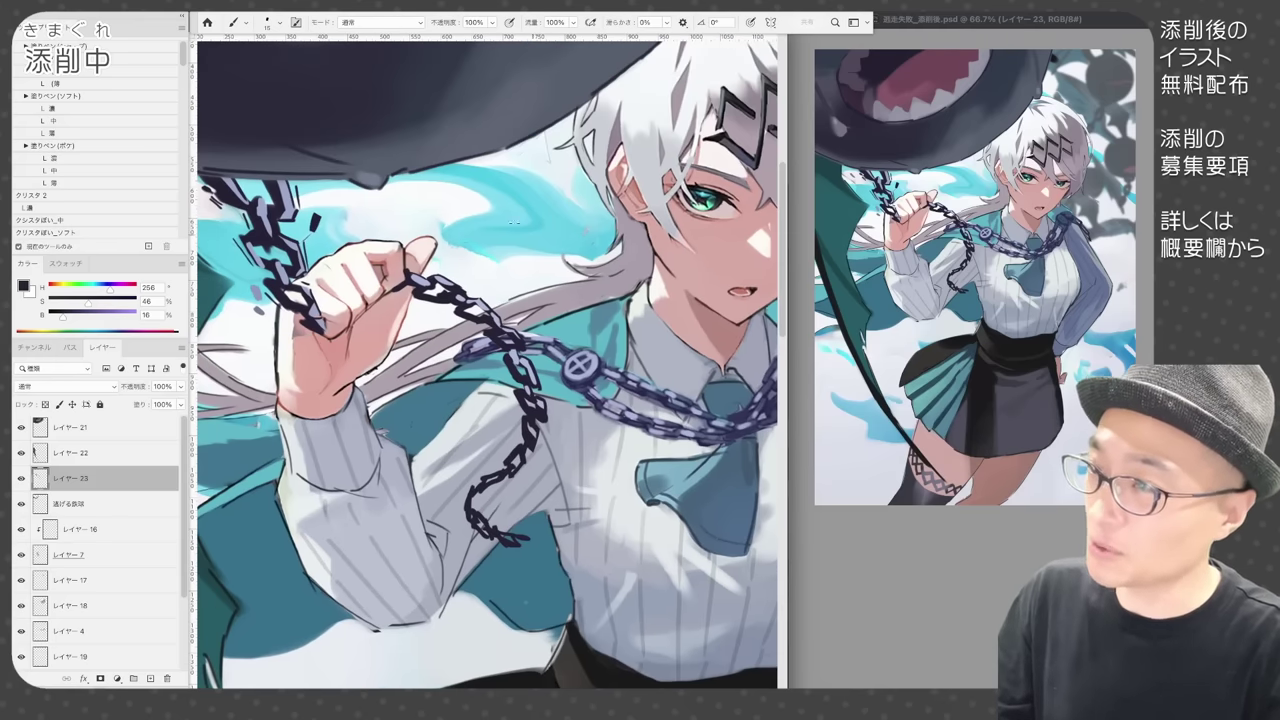
scroll(551, 236, down, 2)
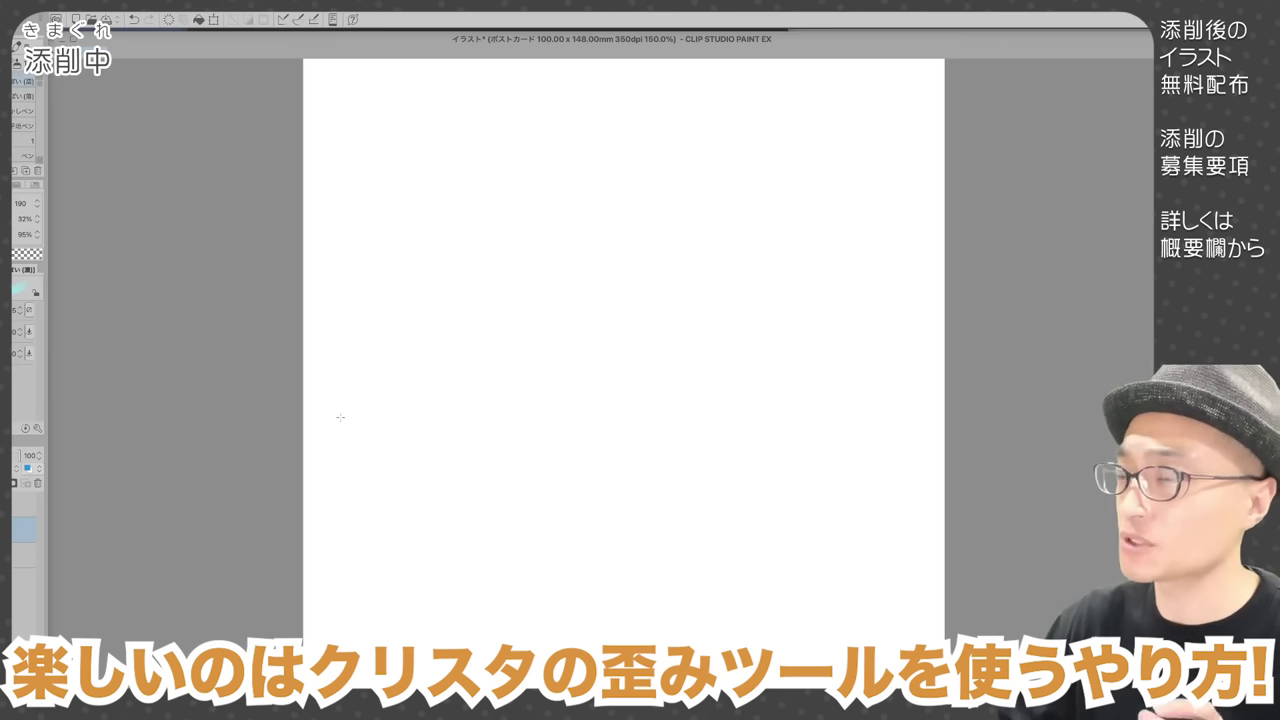
- Switch to CLIP STUDIO PAINT, fill the blank canvas with pale cyan and scribble overlapping purple, yellow and cyan strokes across it
click(340, 417)
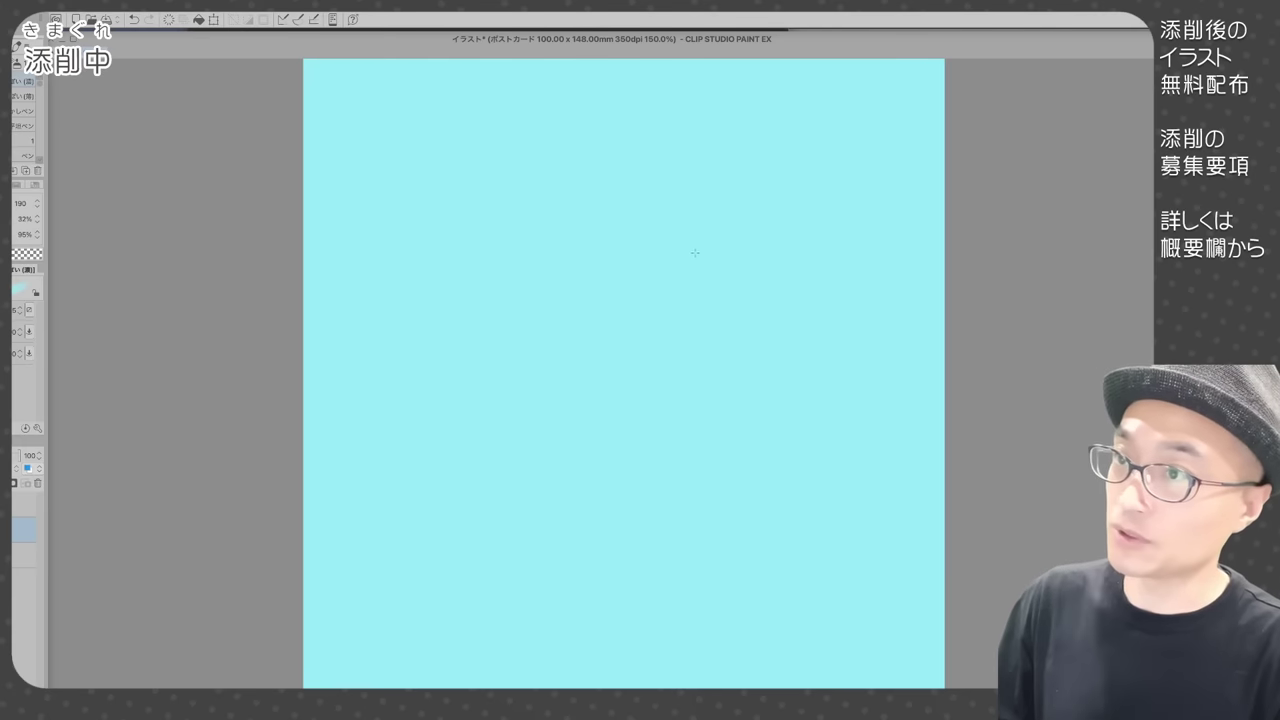
mouse_move(661, 305)
mouse_down()
mouse_move(474, 191)
mouse_move(831, 177)
mouse_move(811, 334)
mouse_move(503, 334)
mouse_move(466, 517)
mouse_move(827, 620)
mouse_move(862, 518)
mouse_move(736, 601)
mouse_move(490, 285)
mouse_move(845, 185)
mouse_move(722, 392)
mouse_up()
mouse_move(604, 276)
mouse_down()
mouse_move(672, 362)
mouse_move(520, 132)
mouse_move(543, 327)
mouse_move(645, 214)
mouse_move(856, 247)
mouse_move(835, 335)
mouse_move(690, 665)
mouse_move(600, 515)
mouse_move(640, 610)
mouse_move(720, 450)
mouse_move(775, 600)
mouse_move(838, 400)
mouse_up()
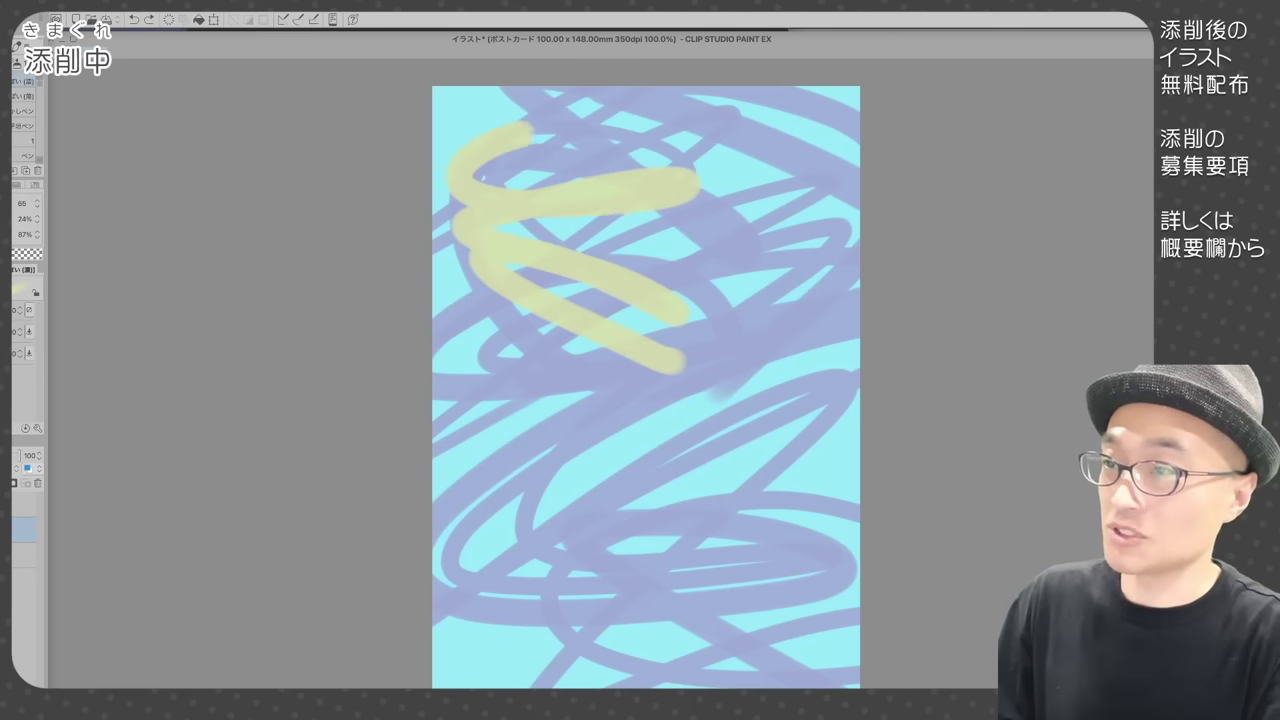
mouse_move(642, 385)
mouse_down()
mouse_move(651, 330)
mouse_move(637, 256)
mouse_move(483, 216)
mouse_move(470, 331)
mouse_move(544, 512)
mouse_move(519, 430)
mouse_move(499, 588)
mouse_move(788, 634)
mouse_move(671, 542)
mouse_up()
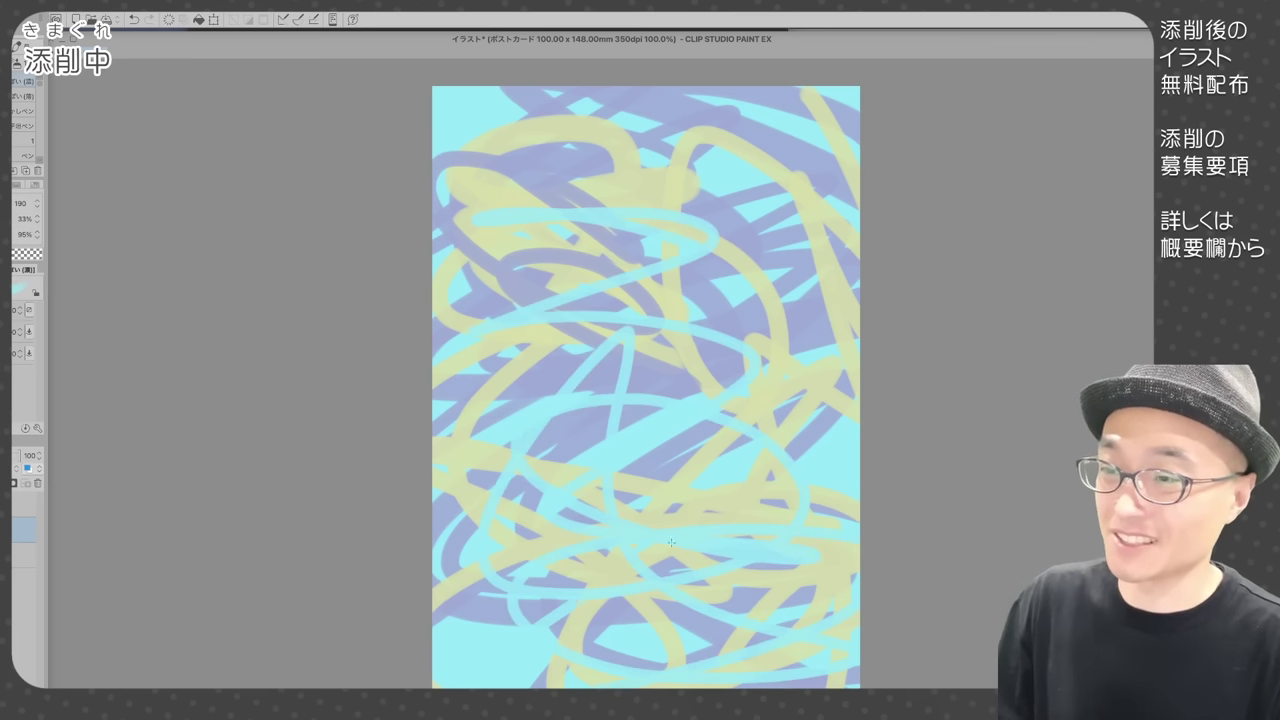
mouse_move(800, 445)
mouse_down()
mouse_move(810, 315)
mouse_move(850, 265)
mouse_move(760, 255)
mouse_up()
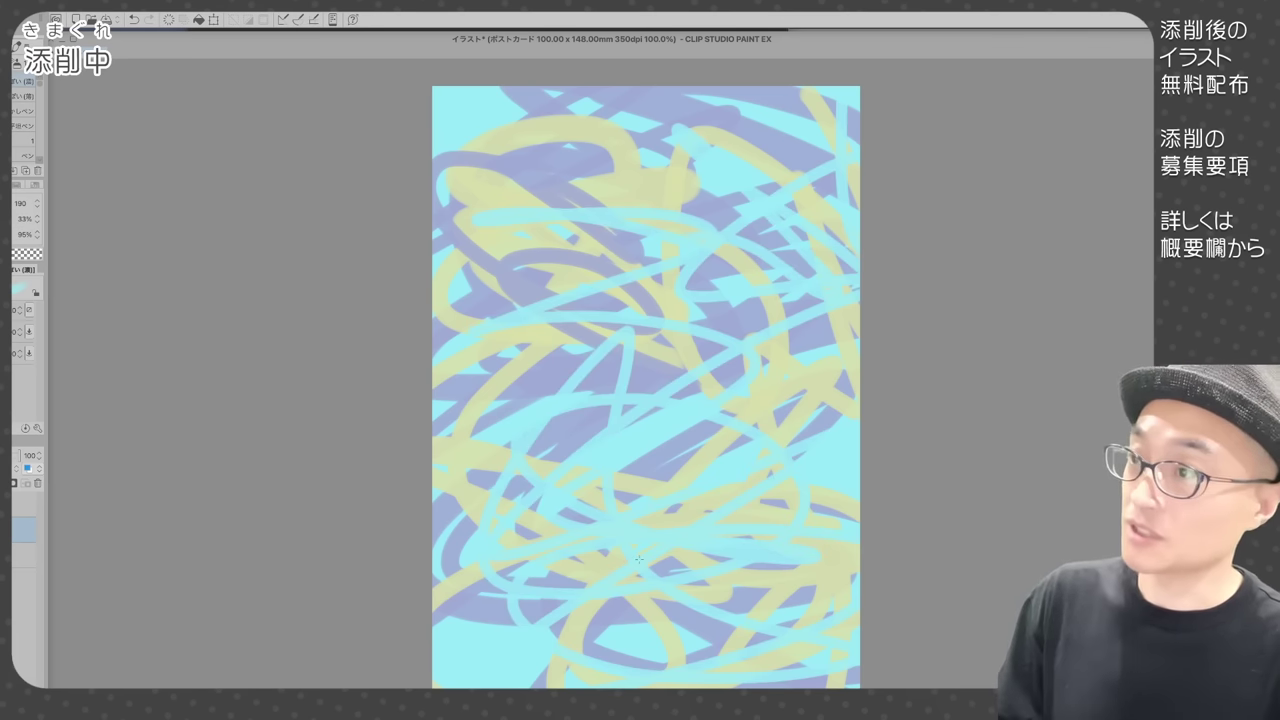
- Load the flowing flame shapes as a selection and mask the scribbled レイヤー 1 to them
super+click(16, 530)
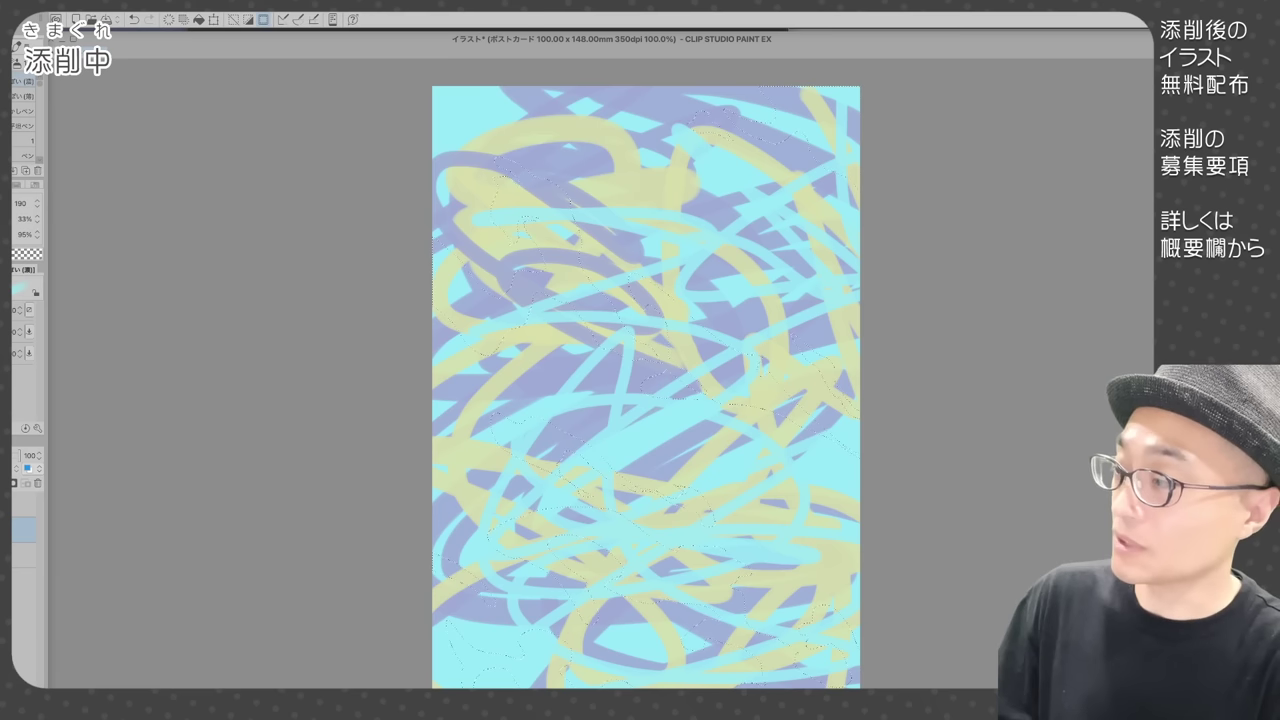
key(Delete)
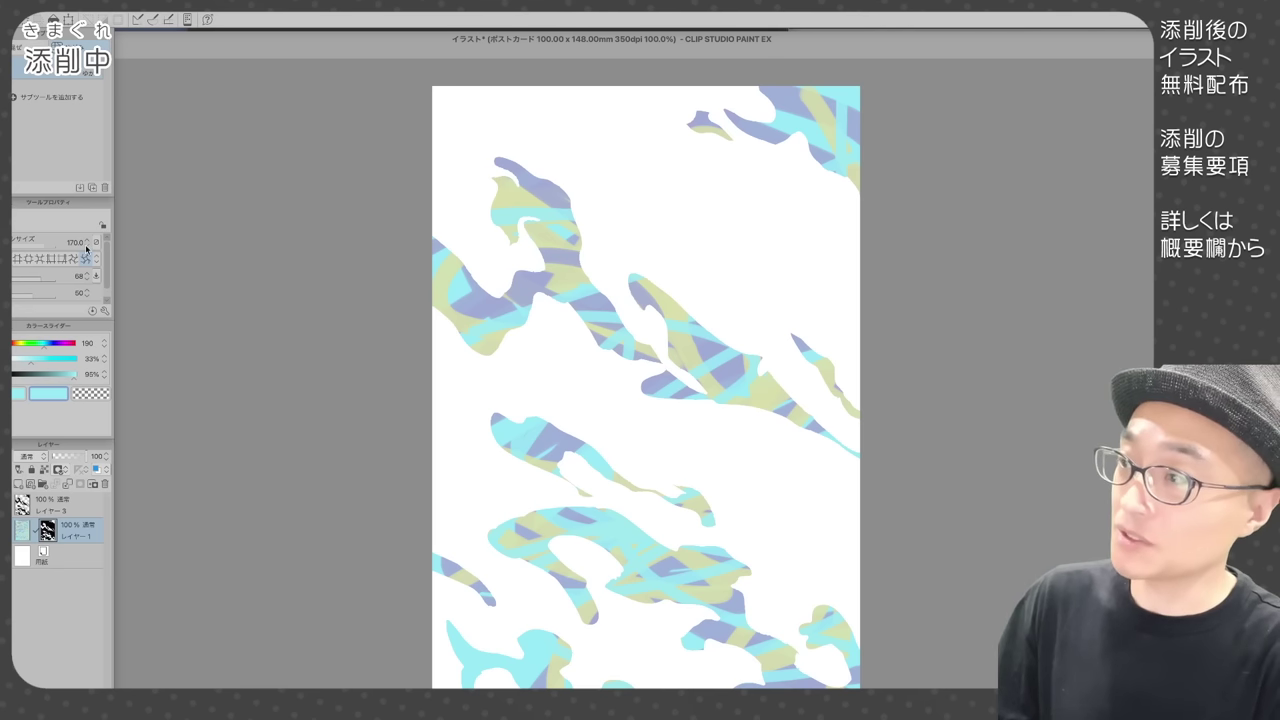
- Warp the scribbled colours on レイヤー 1 into marbled swirls in the upper and middle shapes with a Liquify brush of size 300
click(87, 241)
click(22, 531)
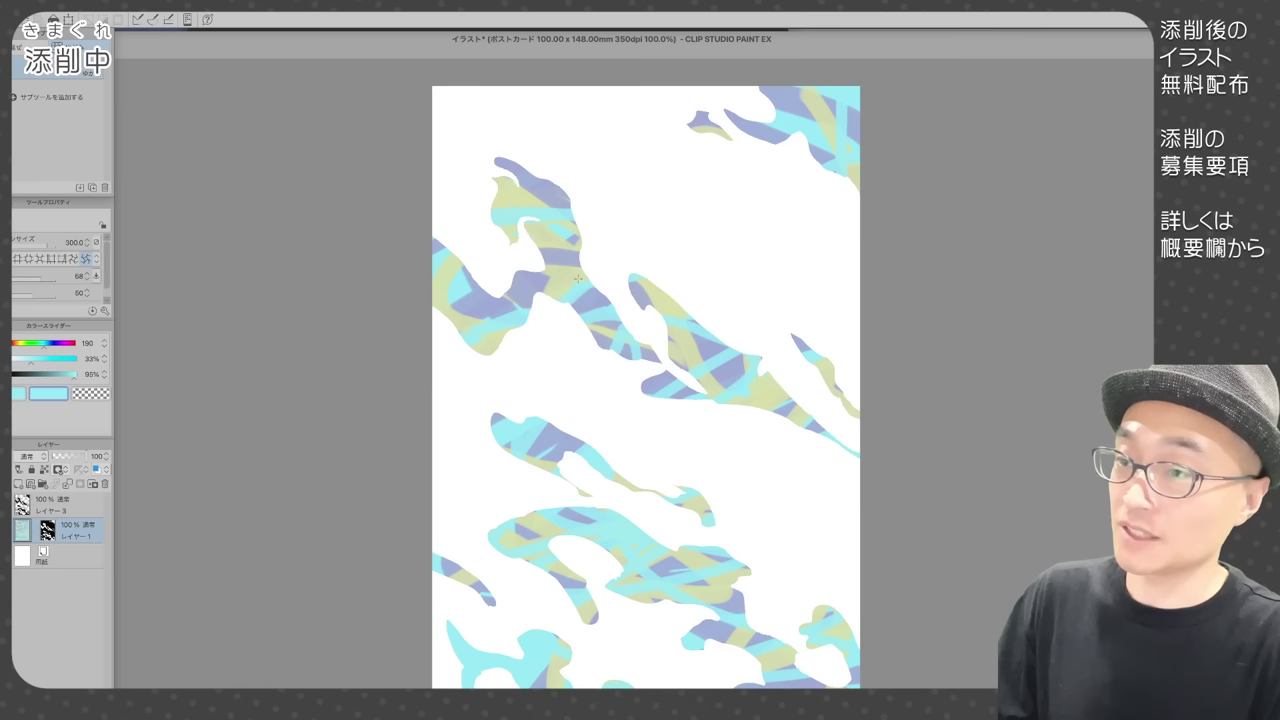
drag(600, 303, 632, 345)
drag(566, 238, 540, 286)
drag(545, 188, 510, 194)
drag(641, 286, 662, 314)
mouse_move(572, 282)
mouse_down()
mouse_move(619, 279)
mouse_move(675, 313)
mouse_move(694, 300)
mouse_move(703, 387)
mouse_move(724, 394)
mouse_move(596, 350)
mouse_move(698, 380)
mouse_move(649, 432)
mouse_move(595, 440)
mouse_move(606, 527)
mouse_move(547, 483)
mouse_move(541, 500)
mouse_move(545, 440)
mouse_move(690, 526)
mouse_move(673, 570)
mouse_move(698, 583)
mouse_move(662, 622)
mouse_move(556, 648)
mouse_move(523, 620)
mouse_move(603, 686)
mouse_move(747, 623)
mouse_move(729, 609)
mouse_move(626, 298)
mouse_move(675, 316)
mouse_move(608, 289)
mouse_move(581, 245)
mouse_move(554, 305)
mouse_move(538, 305)
mouse_move(568, 289)
mouse_move(642, 325)
mouse_move(662, 359)
mouse_move(813, 430)
mouse_move(713, 312)
mouse_move(785, 199)
mouse_move(799, 136)
mouse_move(784, 160)
mouse_move(780, 129)
mouse_move(693, 92)
mouse_move(825, 160)
mouse_move(770, 88)
mouse_move(793, 55)
mouse_move(669, 118)
mouse_move(761, 177)
mouse_move(768, 149)
mouse_move(705, 134)
mouse_move(622, 244)
mouse_move(538, 279)
mouse_move(578, 334)
mouse_move(705, 365)
mouse_move(784, 423)
mouse_move(700, 380)
mouse_move(530, 440)
mouse_move(600, 530)
mouse_move(741, 583)
mouse_move(722, 640)
mouse_move(840, 645)
mouse_move(790, 640)
mouse_move(760, 660)
mouse_up()
- Set the Liquify brush size to 400 and swirl the colours in the lower shapes and the upper-right shape
key(bracketleft)
key(bracketleft)
mouse_move(718, 610)
mouse_down()
mouse_move(778, 668)
mouse_move(790, 655)
mouse_up()
mouse_move(545, 665)
mouse_down()
mouse_move(513, 672)
mouse_move(540, 674)
mouse_move(545, 660)
mouse_move(490, 655)
mouse_move(540, 672)
mouse_up()
mouse_move(590, 580)
mouse_down()
mouse_move(524, 553)
mouse_move(530, 525)
mouse_up()
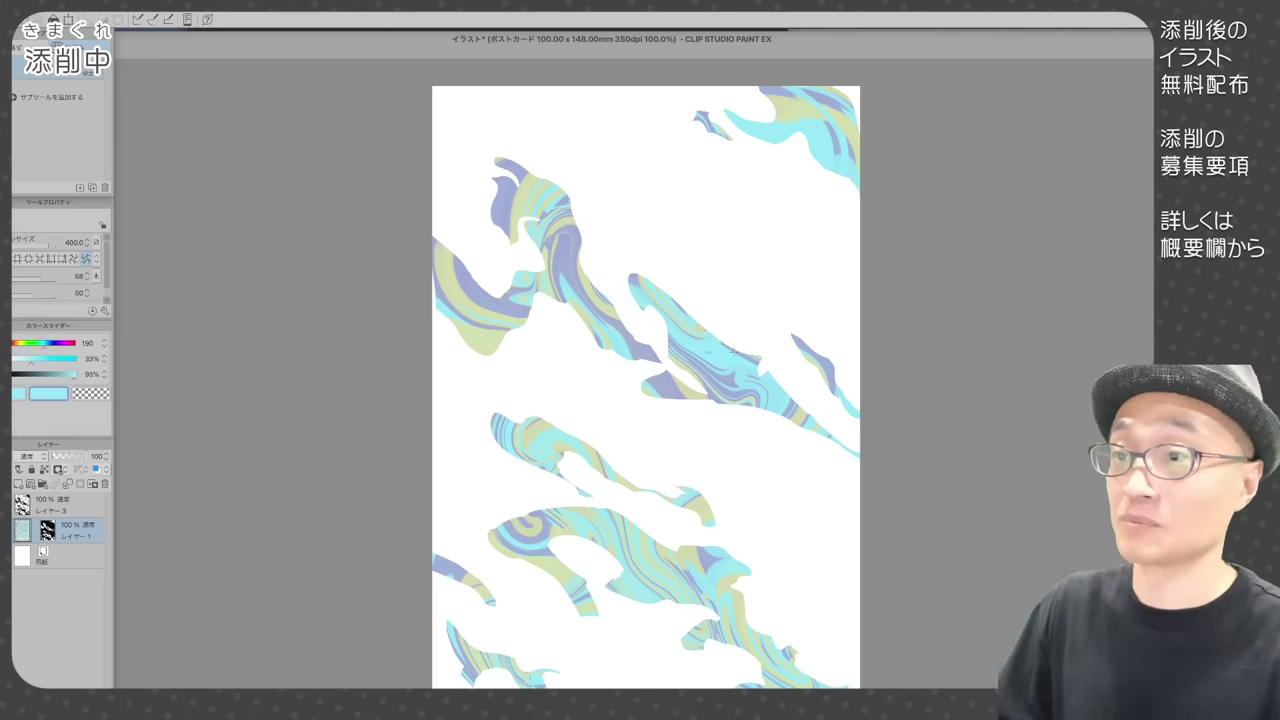
mouse_move(770, 105)
mouse_down()
mouse_move(835, 125)
mouse_move(838, 155)
mouse_up()
- Group レイヤー 1 with a new layer beneath it in a folder masked to the flame shapes, and fill the new layer with cyan
click(65, 556)
click(18, 484)
key(alt+Delete)
key(ctrl+z)
ctrl+click(47, 531)
key(ctrl+g)
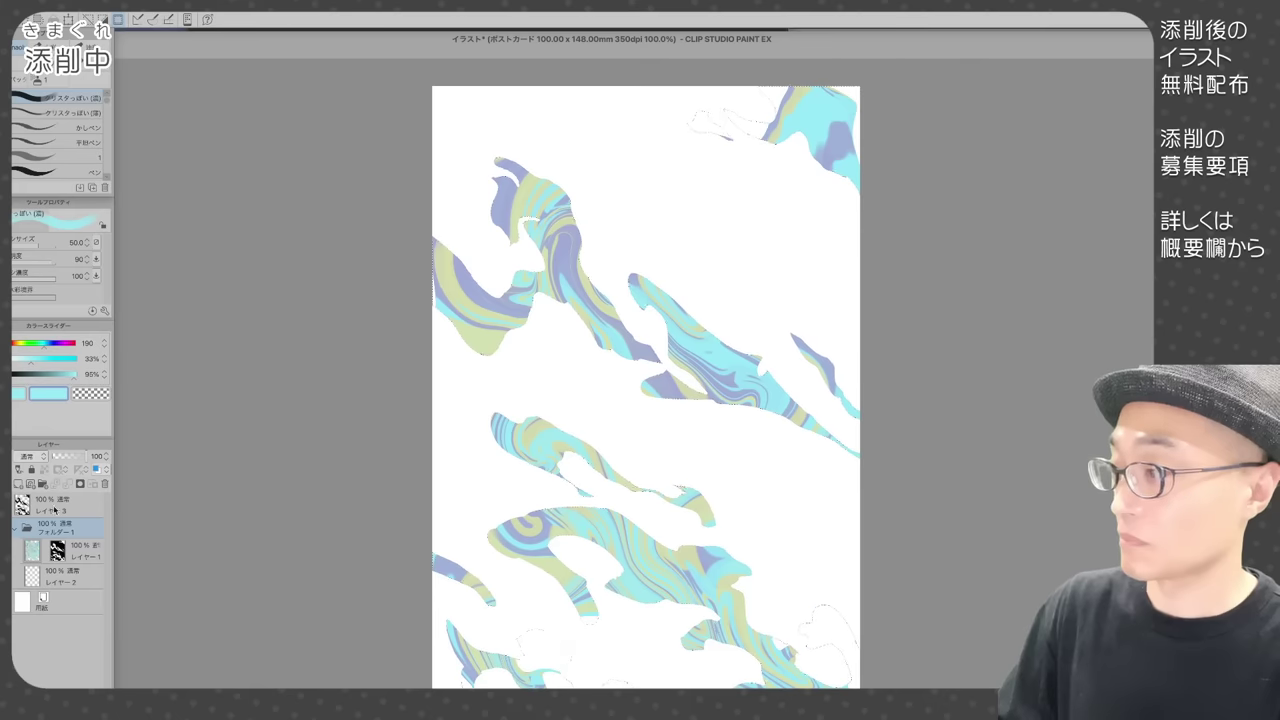
click(80, 484)
click(65, 582)
key(alt+Delete)
- Liquify the marbled pattern on レイヤー 1 further in the upper-right corner shape and the large middle shapes
click(82, 556)
key(j)
mouse_move(780, 112)
mouse_down()
mouse_move(830, 120)
mouse_move(840, 140)
mouse_up()
drag(745, 385, 705, 350)
drag(830, 375, 808, 350)
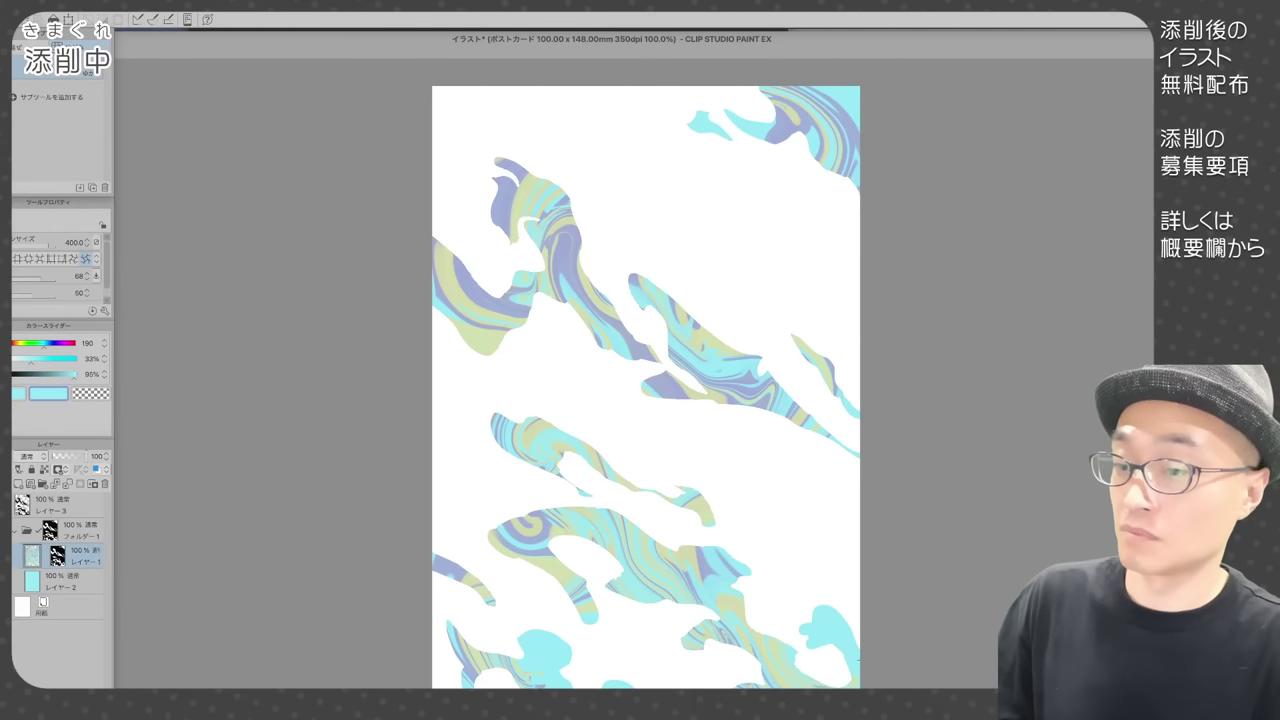
- Liquify the marbled pattern on レイヤー 1 in the shapes along the canvas's lower part, swirling in the new cyan areas
drag(785, 650, 848, 668)
drag(515, 672, 560, 660)
drag(725, 635, 700, 635)
mouse_move(535, 670)
mouse_down()
mouse_move(550, 650)
mouse_move(558, 659)
mouse_up()
drag(550, 530, 512, 540)
drag(450, 565, 475, 588)
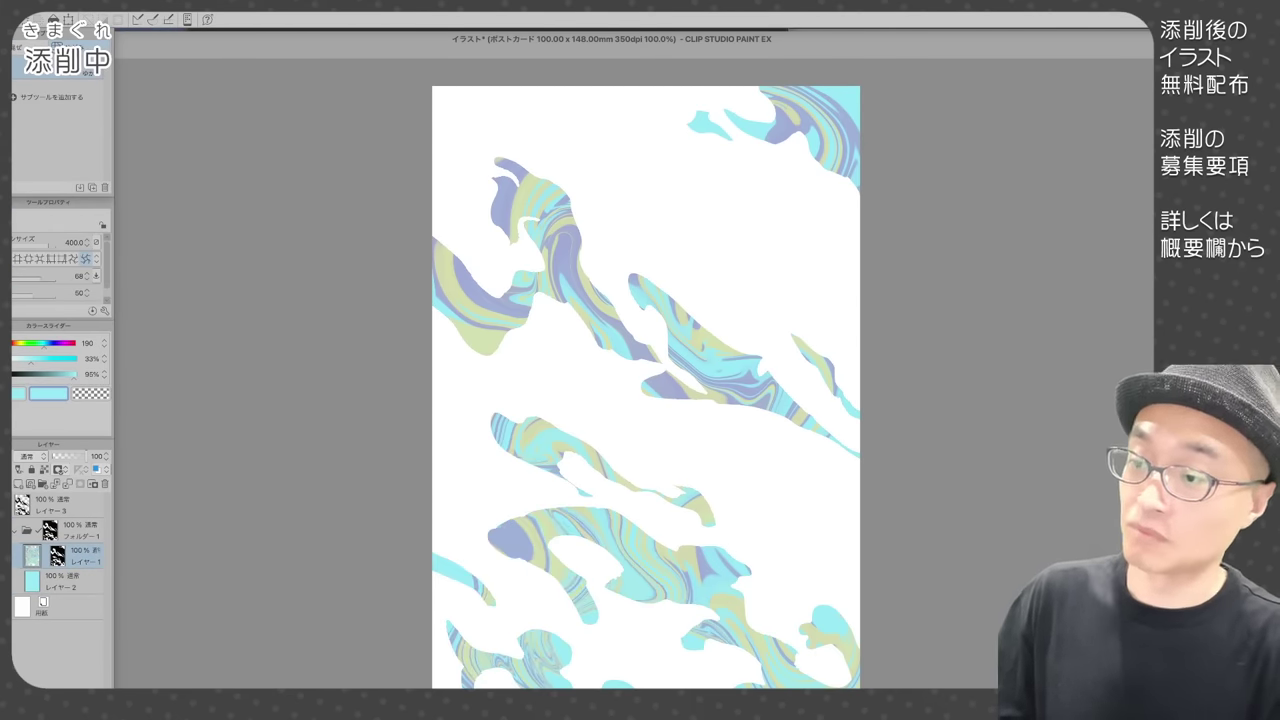
mouse_move(535, 645)
mouse_down()
mouse_move(485, 660)
mouse_move(535, 672)
mouse_up()
drag(725, 630, 700, 635)
drag(530, 660, 462, 648)
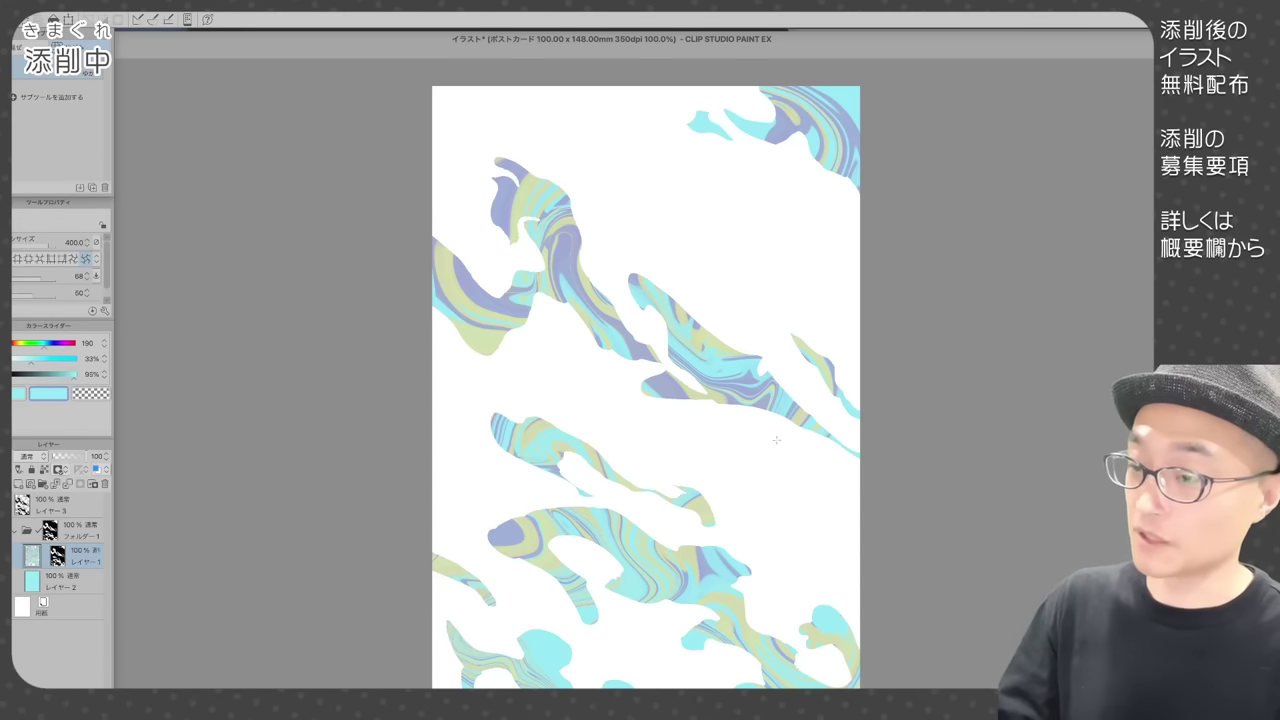
- Merge フォルダー 1 into a single layer and bring the whole marbled pattern into the Photoshop illustration as its background
click(24, 538)
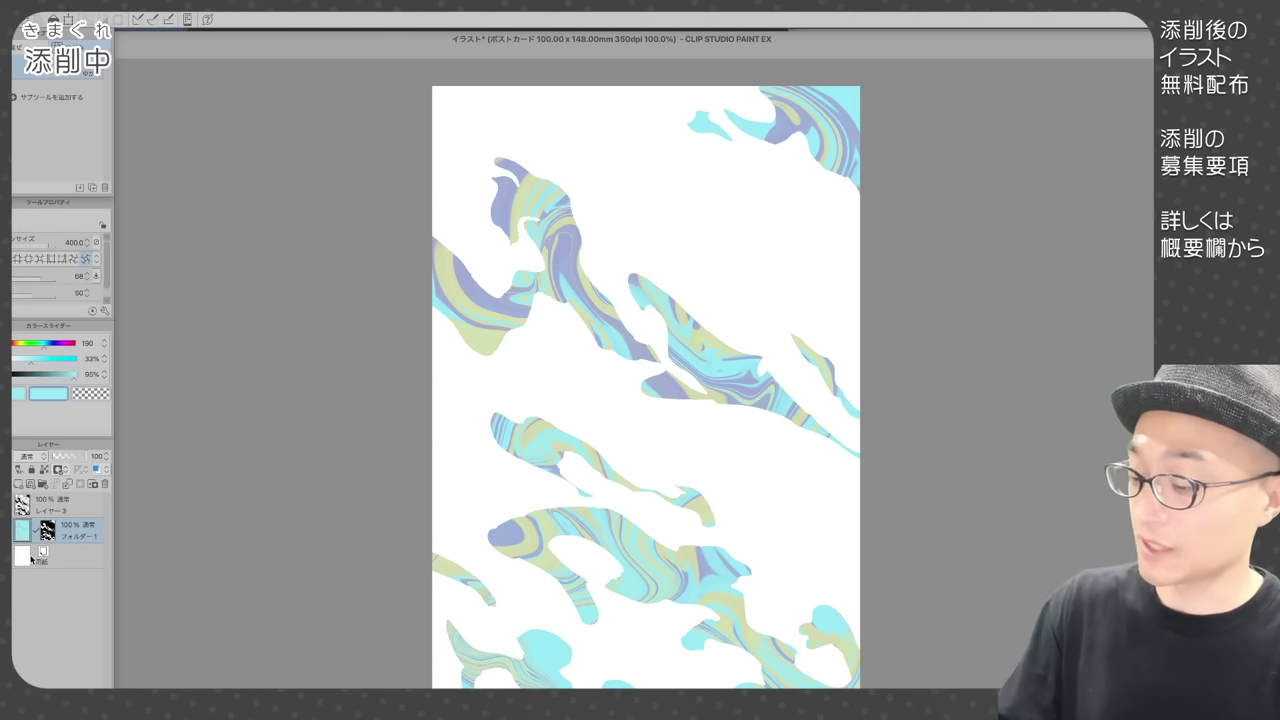
key(ctrl+a)
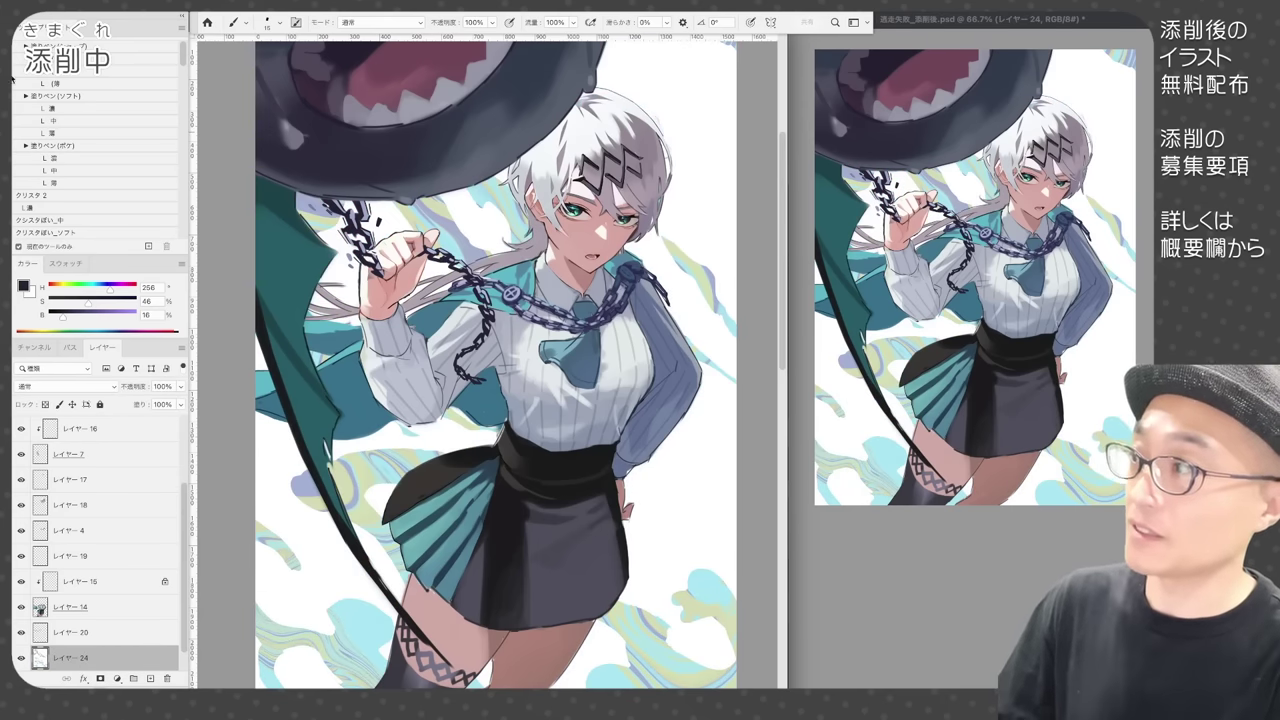
- Lasso the marbled pattern beside the cape-covered shoulder and repaint that area on a new layer with white and sampled background colours
key(l)
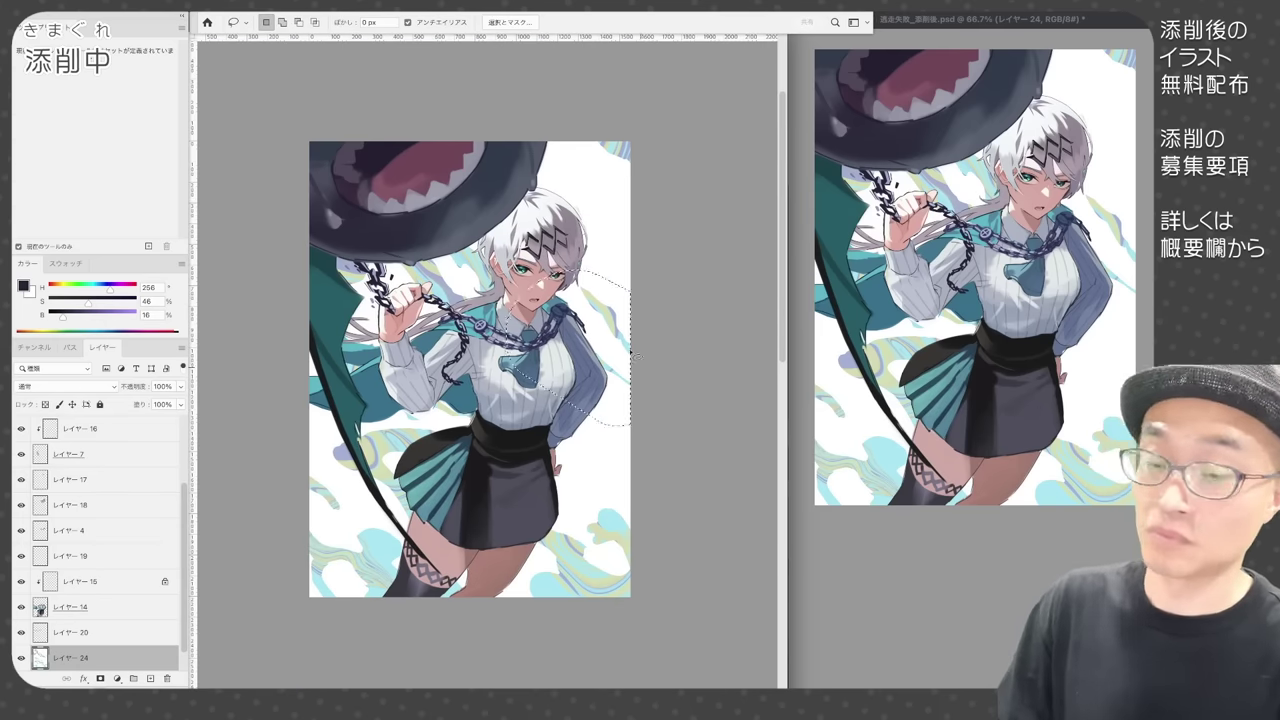
key(ctrl+shift+alt+n)
key(b)
drag(605, 328, 691, 403)
alt+click(611, 327)
alt+click(604, 292)
drag(592, 300, 625, 335)
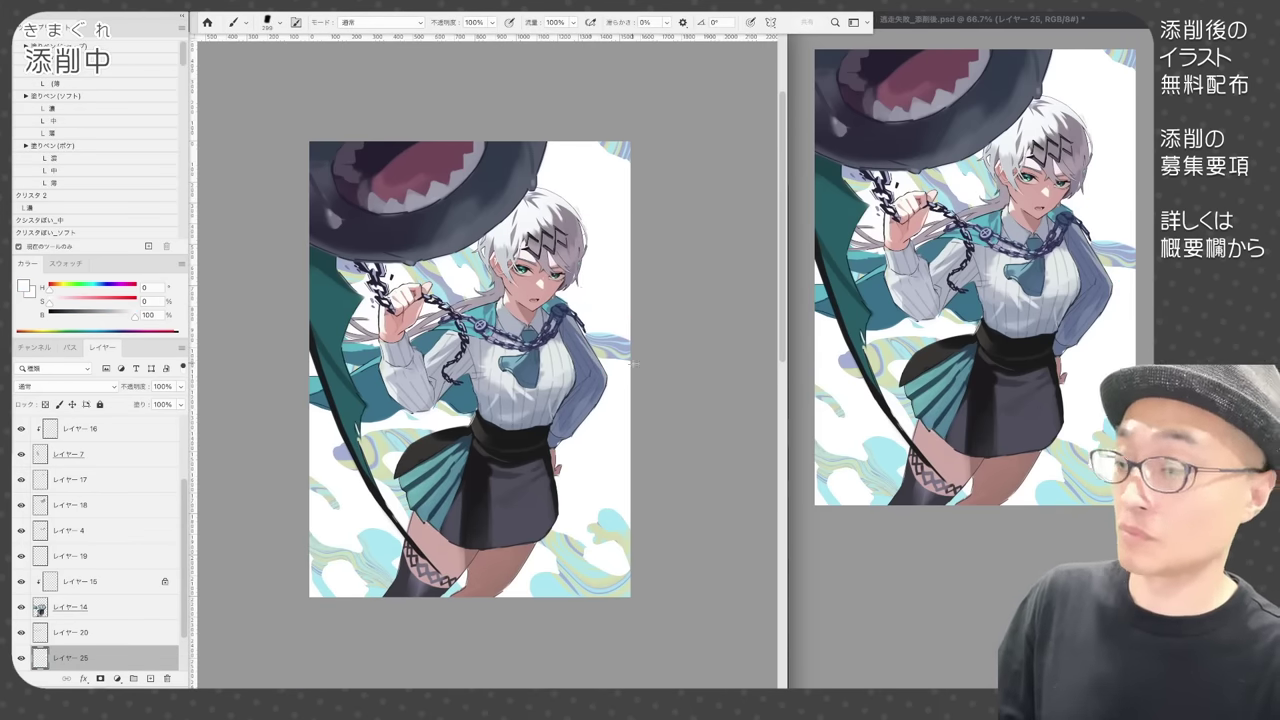
- Retouch the marbled background beside the skirt and legs with brush strokes in sampled colours
drag(625, 549, 614, 514)
key(ctrl+plus)
alt+click(570, 612)
drag(578, 608, 536, 640)
- Paint sampled teal tones over the small background creatures on レイヤー 24 and erase gaps around them beside the character's hair
alt+click(666, 316)
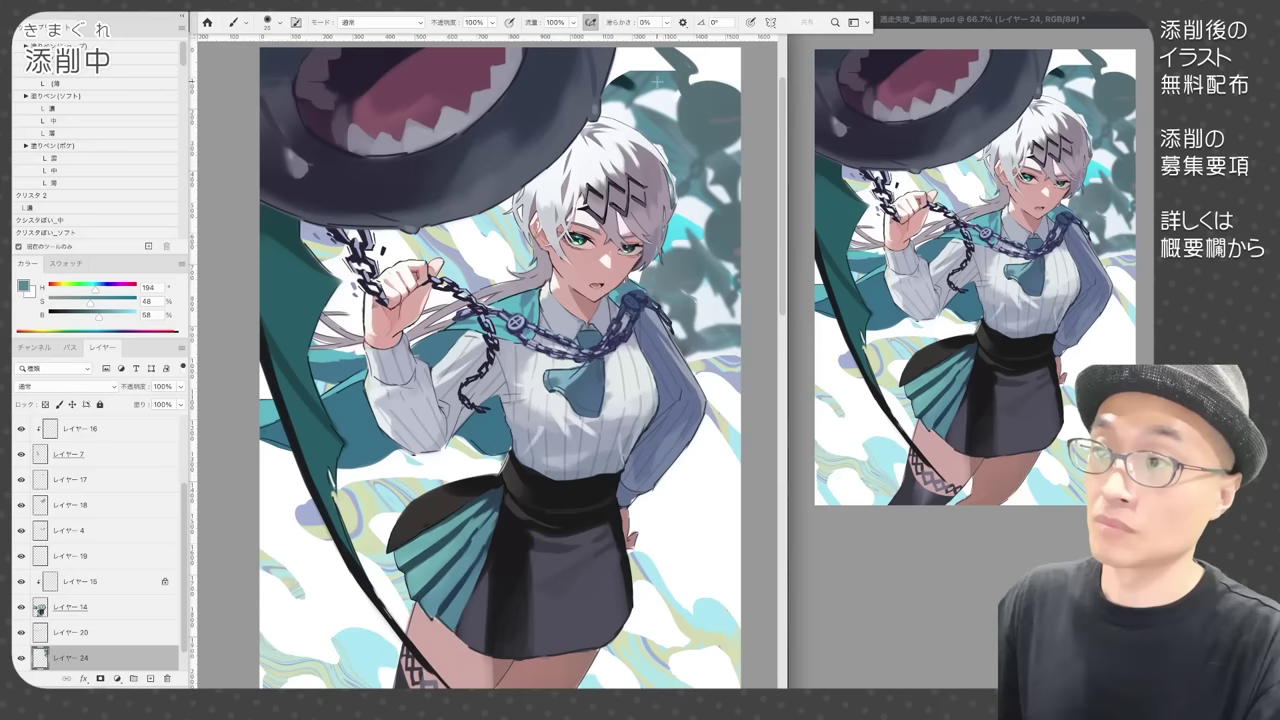
click(697, 303)
click(697, 303)
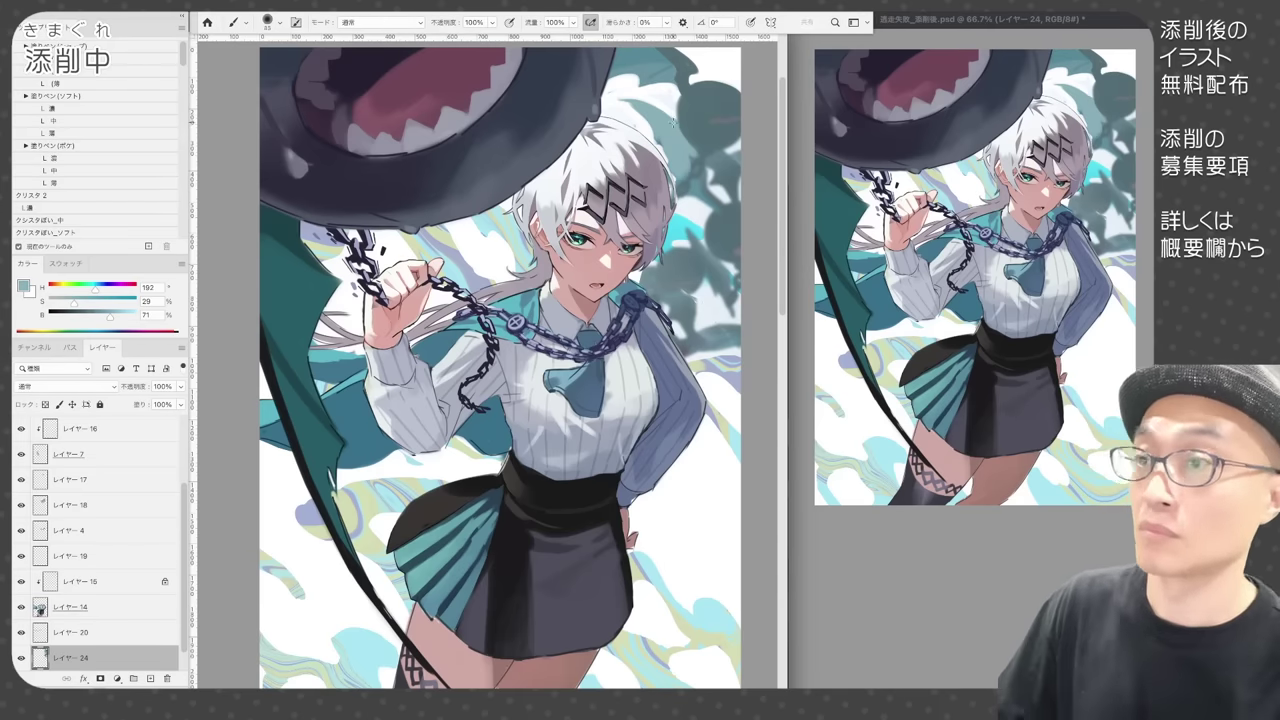
key(e)
drag(706, 174, 676, 240)
key(b)
alt+click(714, 198)
key(e)
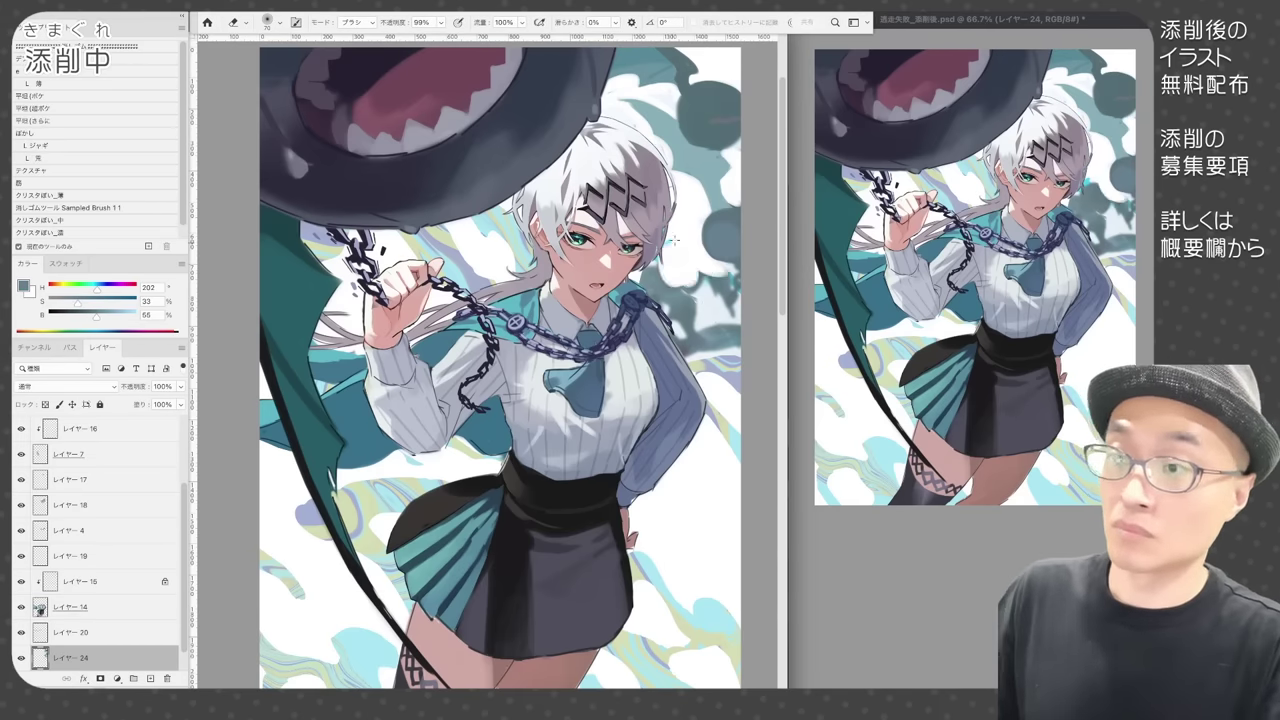
- Lasso and repaint the small creatures' round heads and connecting bodies on レイヤー 24 in muted teal
key(l)
drag(735, 203, 733, 206)
drag(736, 255, 713, 257)
key(ctrl+d)
key(b)
drag(722, 212, 722, 345)
mouse_move(696, 292)
mouse_down()
mouse_move(710, 312)
mouse_move(645, 278)
mouse_move(648, 300)
mouse_up()
- Add a layer beneath レイヤー 24 and paint the small creatures' wings and bodies on レイヤー 24 with sampled teal
super+click(150, 679)
key(e)
click(70, 632)
key(b)
drag(724, 178, 732, 232)
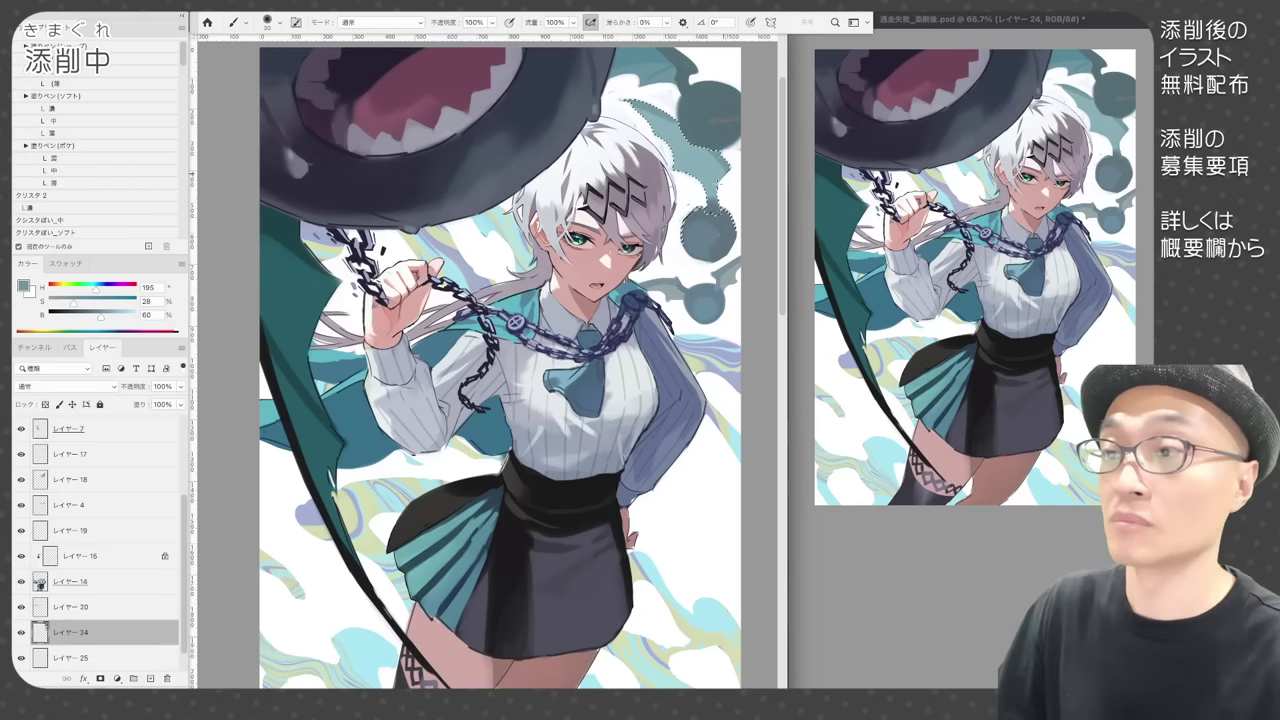
drag(660, 130, 732, 225)
alt+click(706, 236)
mouse_move(668, 276)
mouse_down()
mouse_move(738, 254)
mouse_move(660, 280)
mouse_up()
alt+click(700, 268)
- Add a layer above レイヤー 24, refine the uppermost small creature's wing edges, and paint its open mouth pink
click(150, 679)
alt+click(700, 118)
drag(668, 110, 642, 124)
drag(672, 130, 658, 142)
mouse_move(712, 108)
mouse_down()
mouse_move(718, 140)
mouse_move(728, 134)
mouse_up()
key(bracketleft)
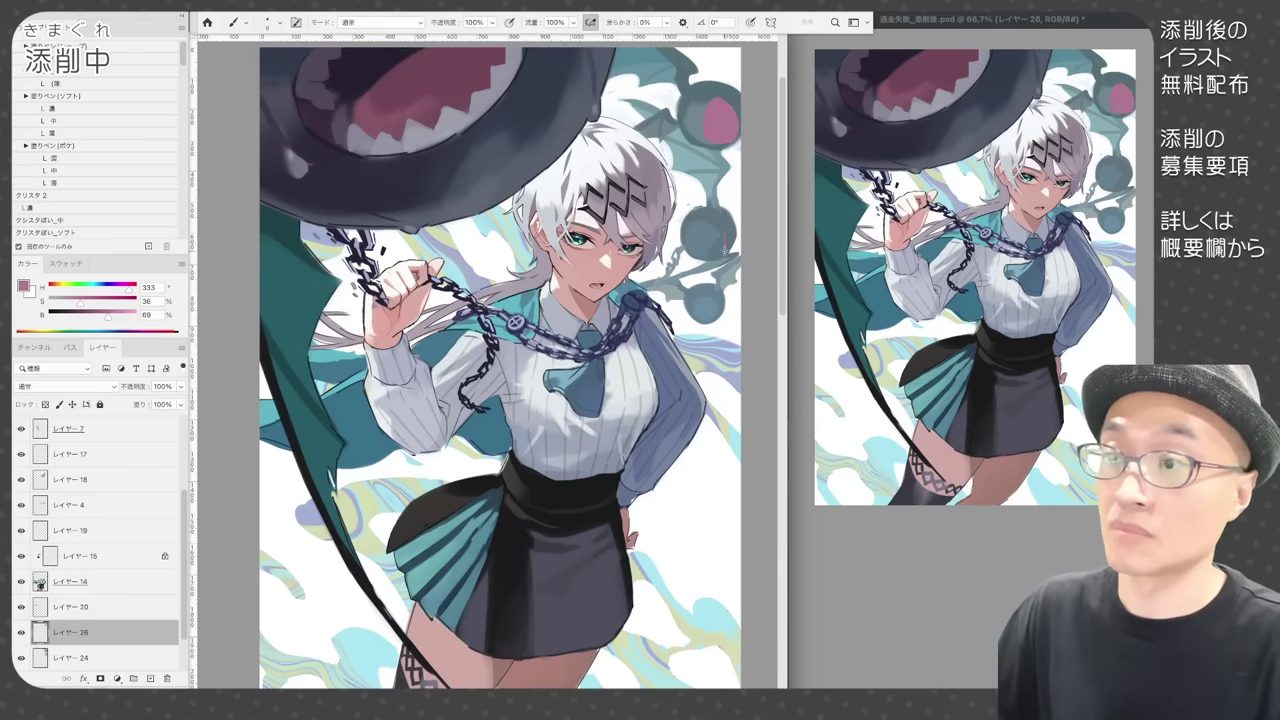
- Paint pink mouths on the two lower small creatures, add teeth to the uppermost creature's mouth, and save the file
drag(724, 230, 720, 254)
drag(694, 315, 716, 317)
alt+click(733, 240)
key(bracketleft)
alt+click(733, 113)
mouse_move(712, 102)
mouse_down()
mouse_move(733, 113)
mouse_move(705, 139)
mouse_up()
alt+click(696, 126)
key(super+s)
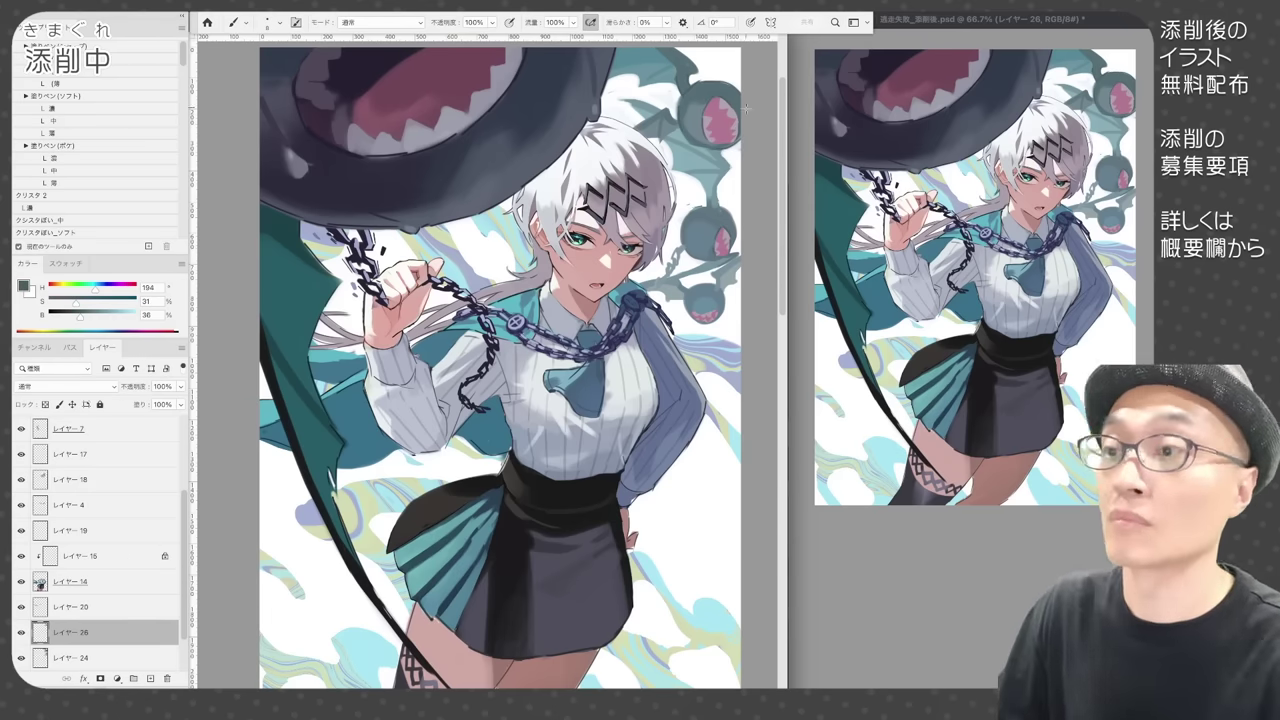
- Refine the lowest small creature's mouth with a sampled colour, save the illustration, and hide the rulers
alt+click(732, 300)
super+click(728, 306)
drag(734, 303, 722, 320)
key(super+s)
key(super+r)
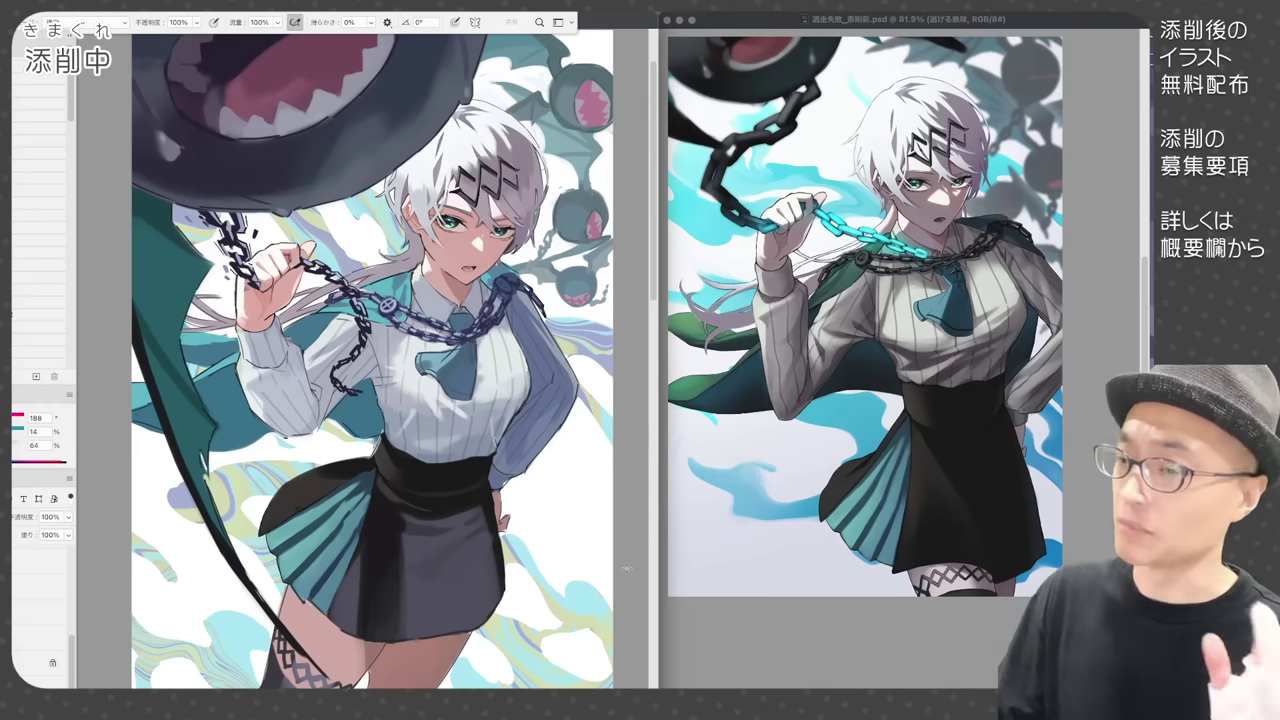
- Compare the corrected illustration with the original by switching repeatedly between the two versions
key(super+z)
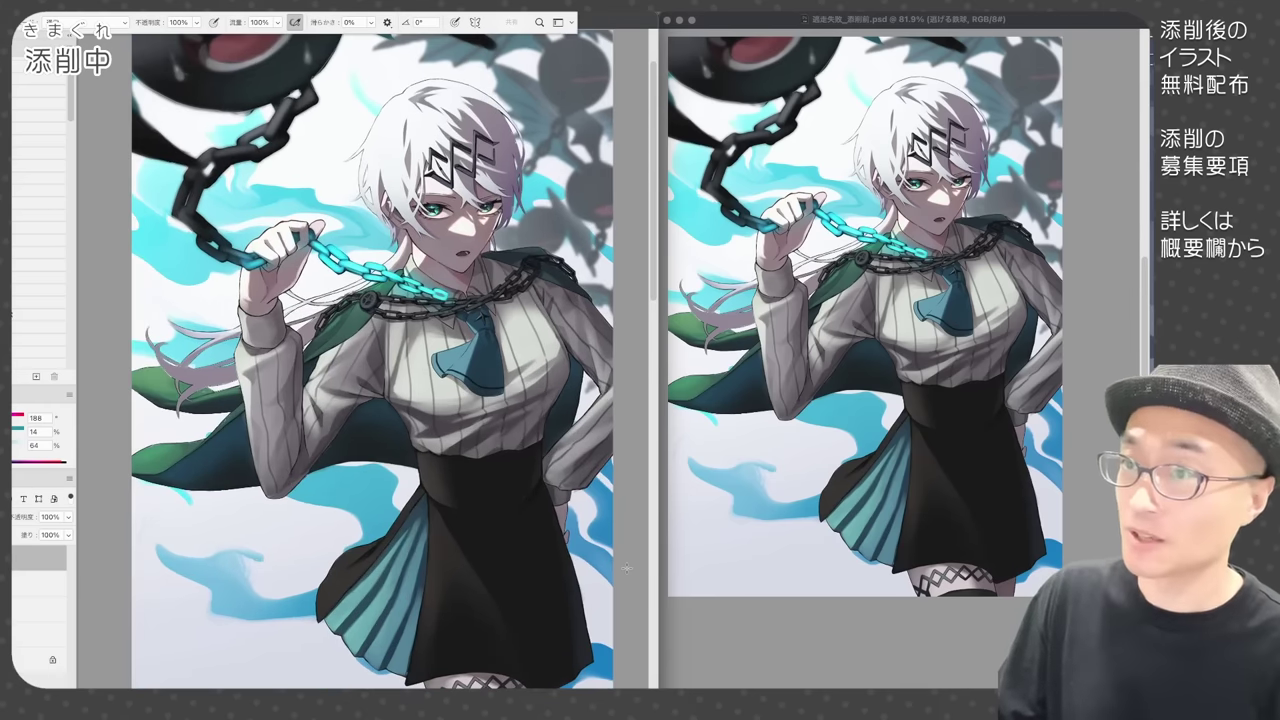
key(super+z)
key(super+z)
key(super+z)
key(ctrl+comma)
key(ctrl+comma)
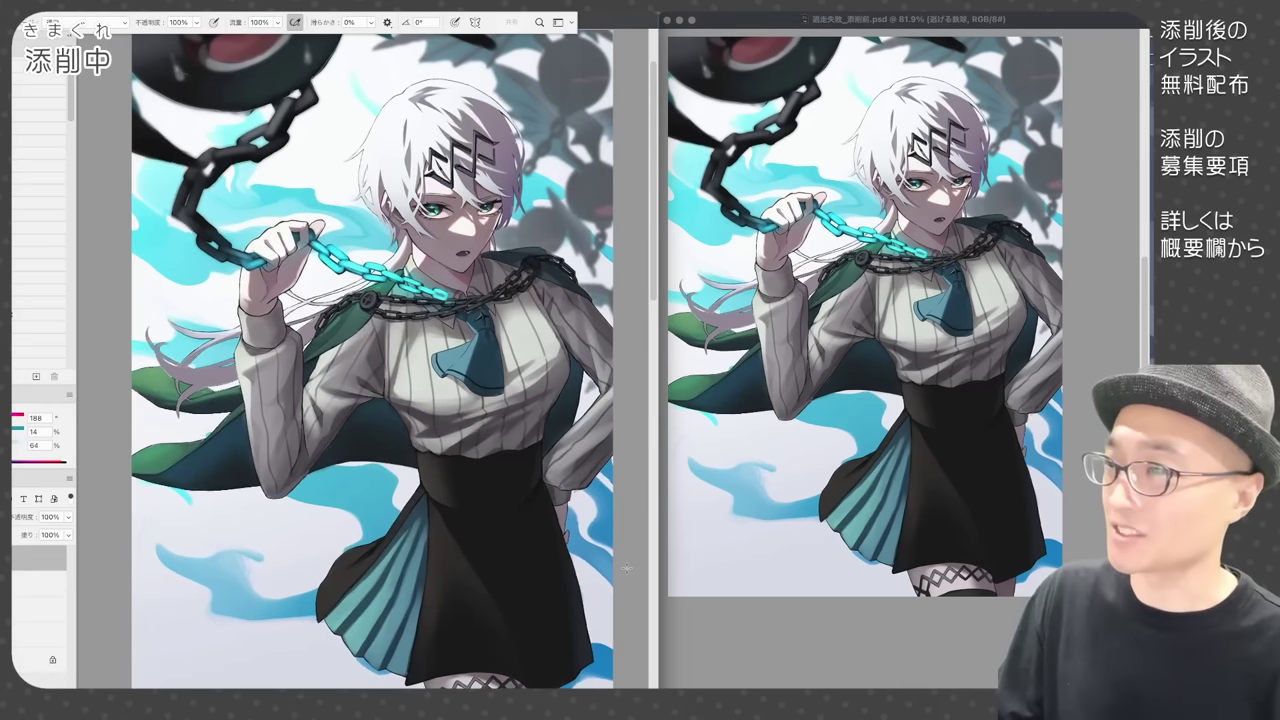
key(ctrl+comma)
key(ctrl+comma)
key(ctrl+comma)
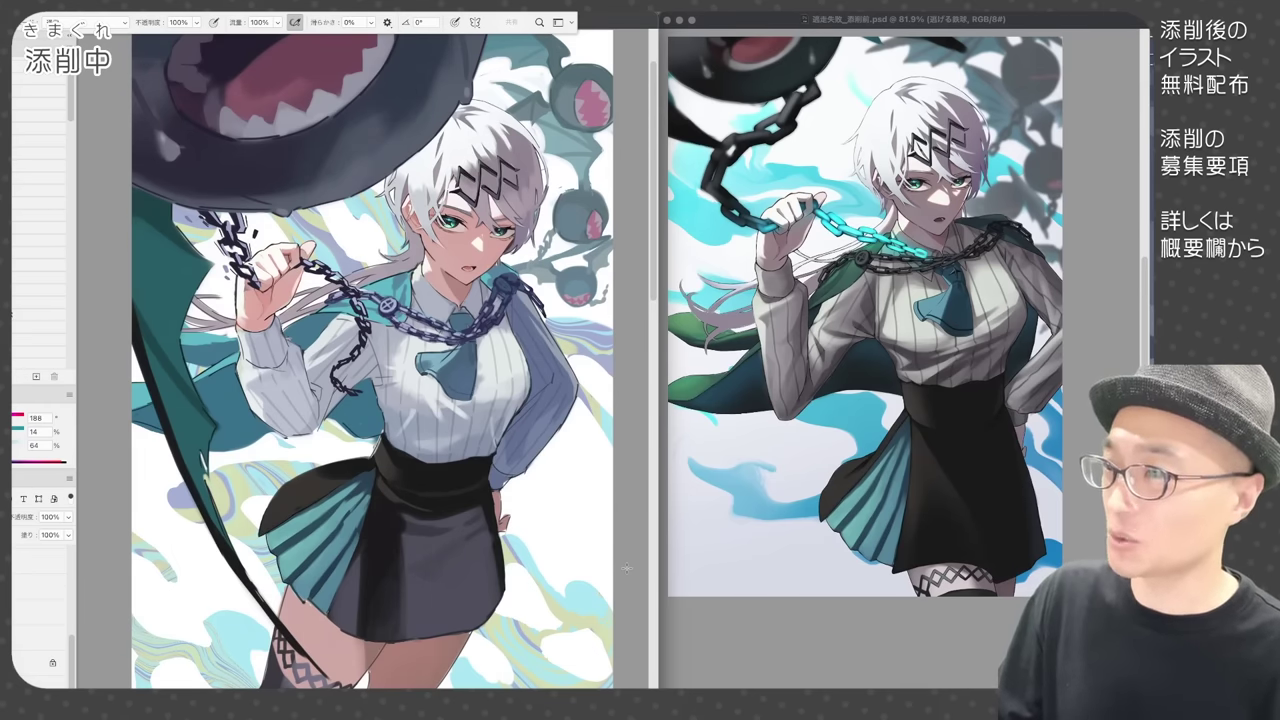
key(ctrl+comma)
key(ctrl+comma)
key(ctrl+comma)
key(ctrl+comma)
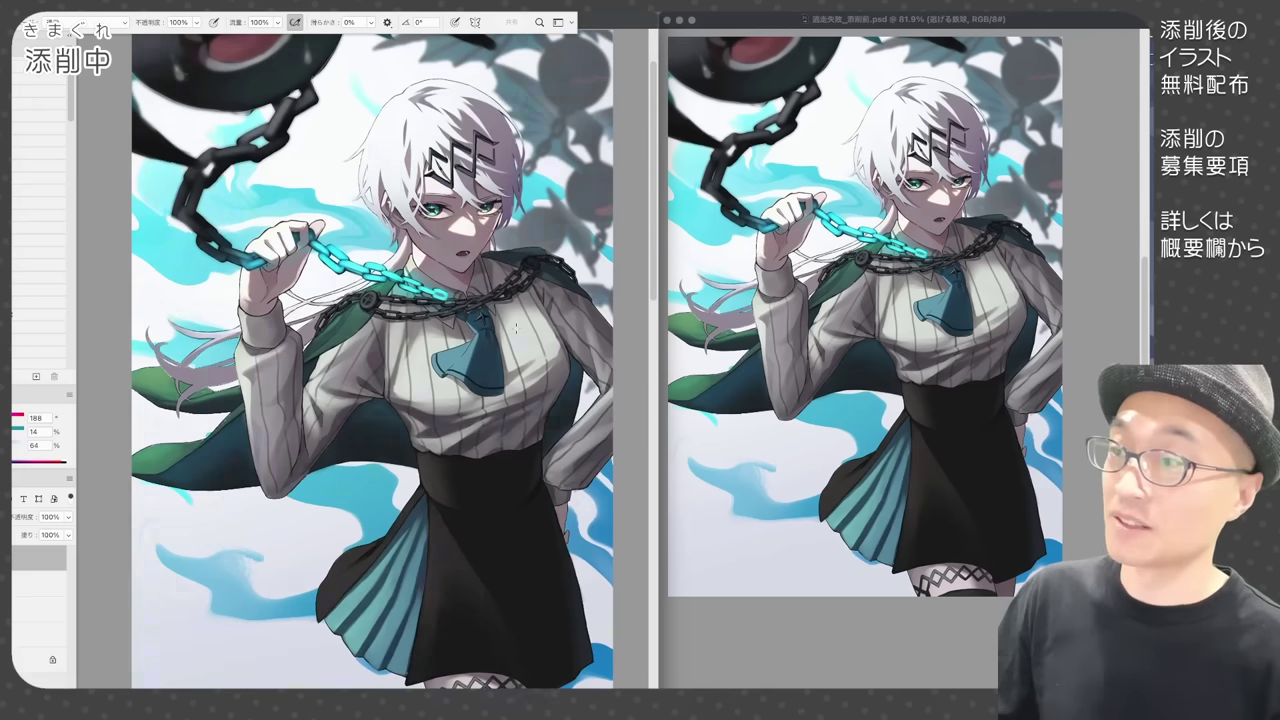
key(ctrl+comma)
key(ctrl+comma)
key(ctrl+comma)
key(ctrl+comma)
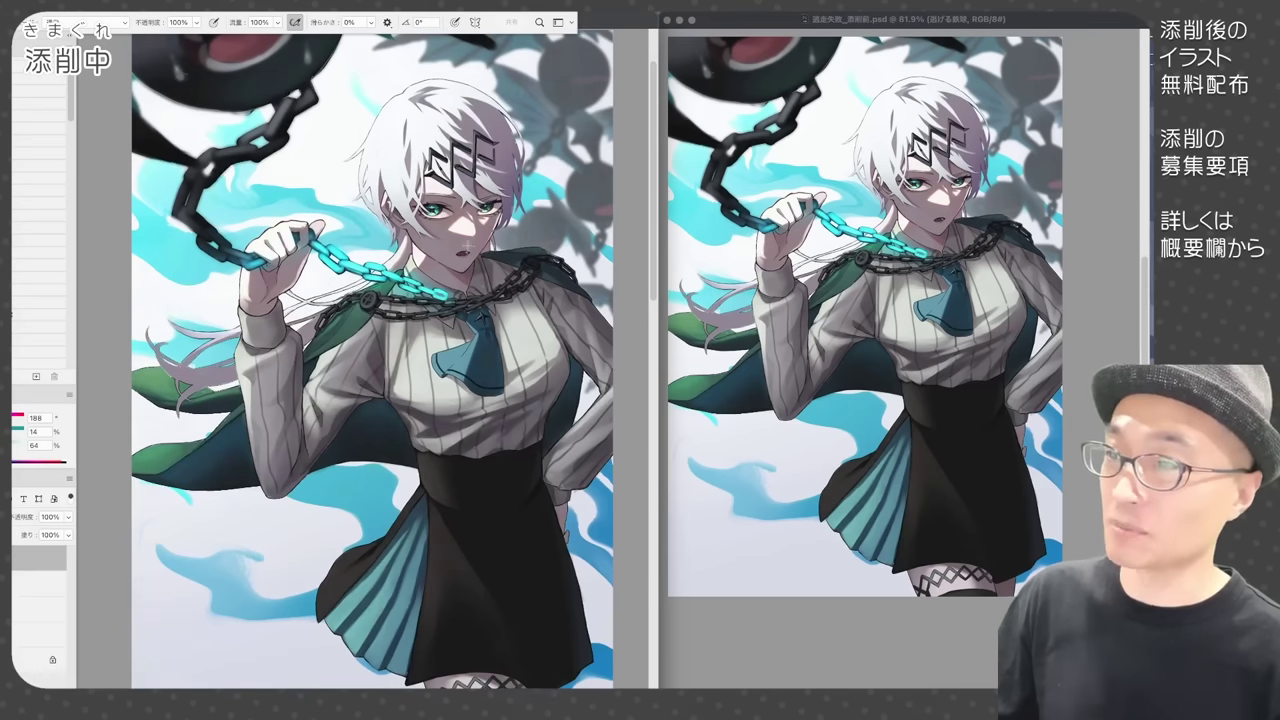
key(ctrl+comma)
key(ctrl+comma)
key(ctrl+comma)
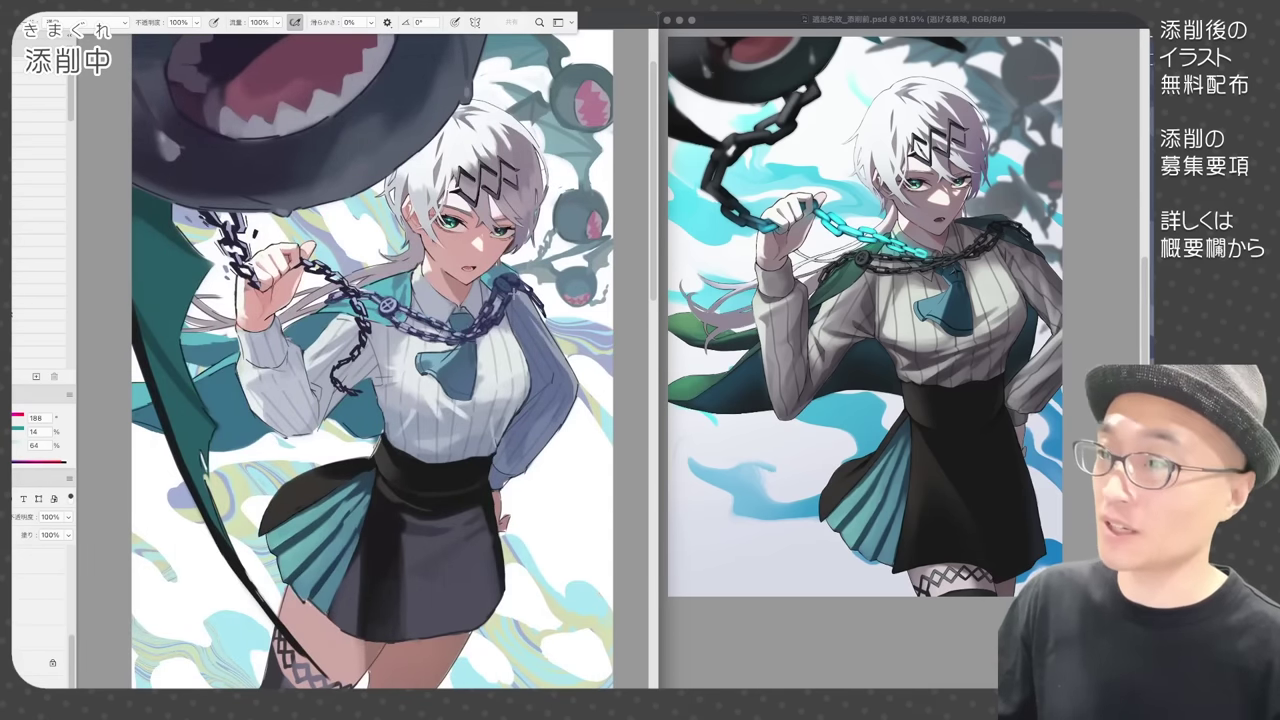
key(ctrl+comma)
key(ctrl+comma)
key(ctrl+comma)
key(ctrl+comma)
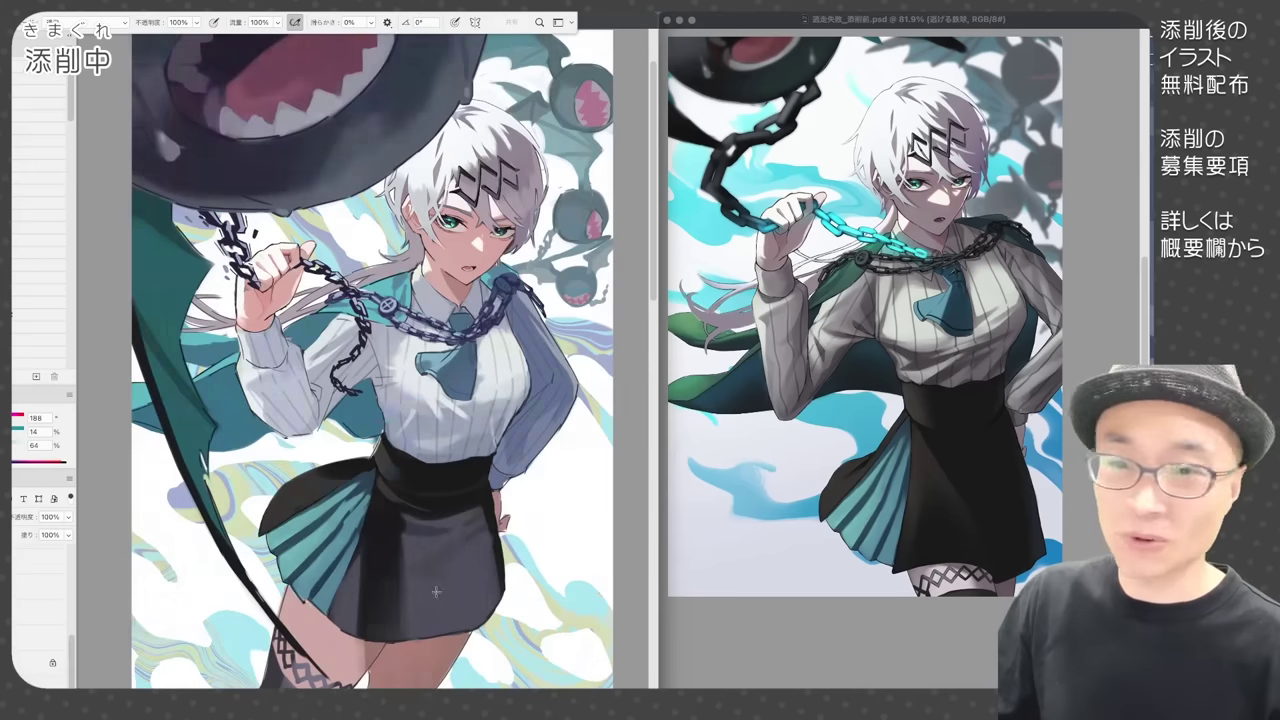
key(ctrl+comma)
key(ctrl+comma)
key(ctrl+comma)
key(ctrl+comma)
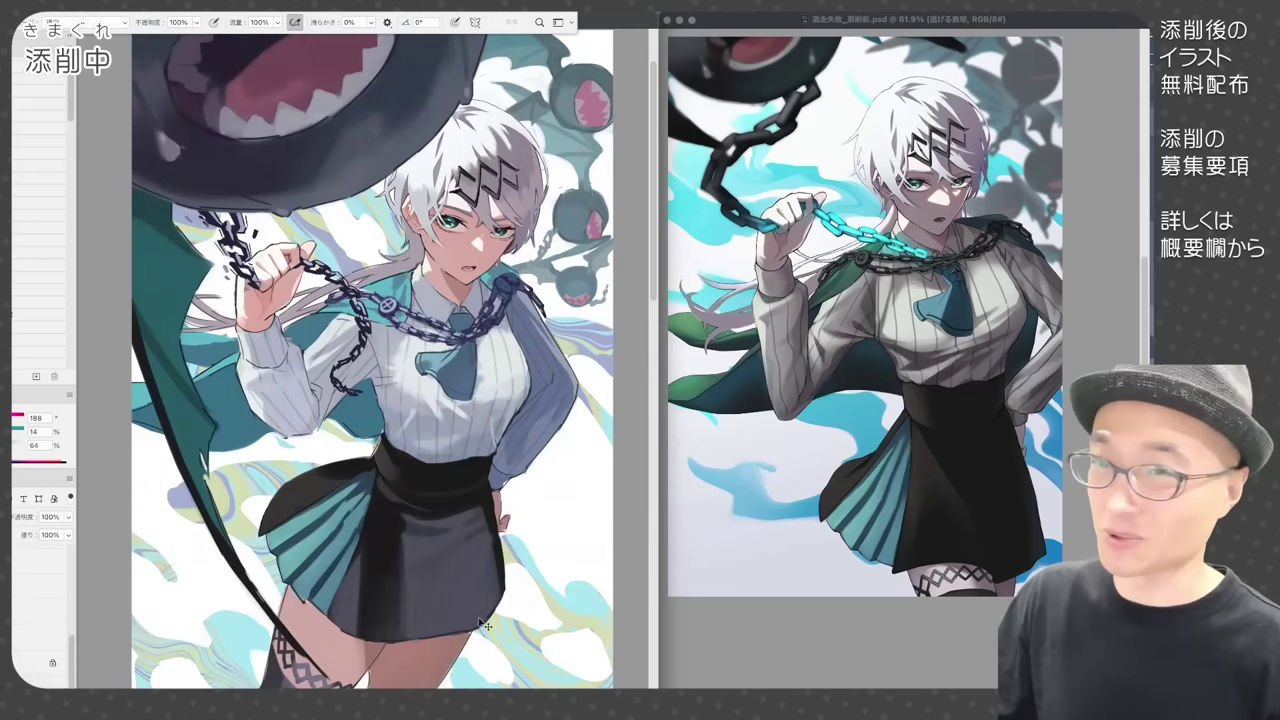
key(ctrl+comma)
key(ctrl+comma)
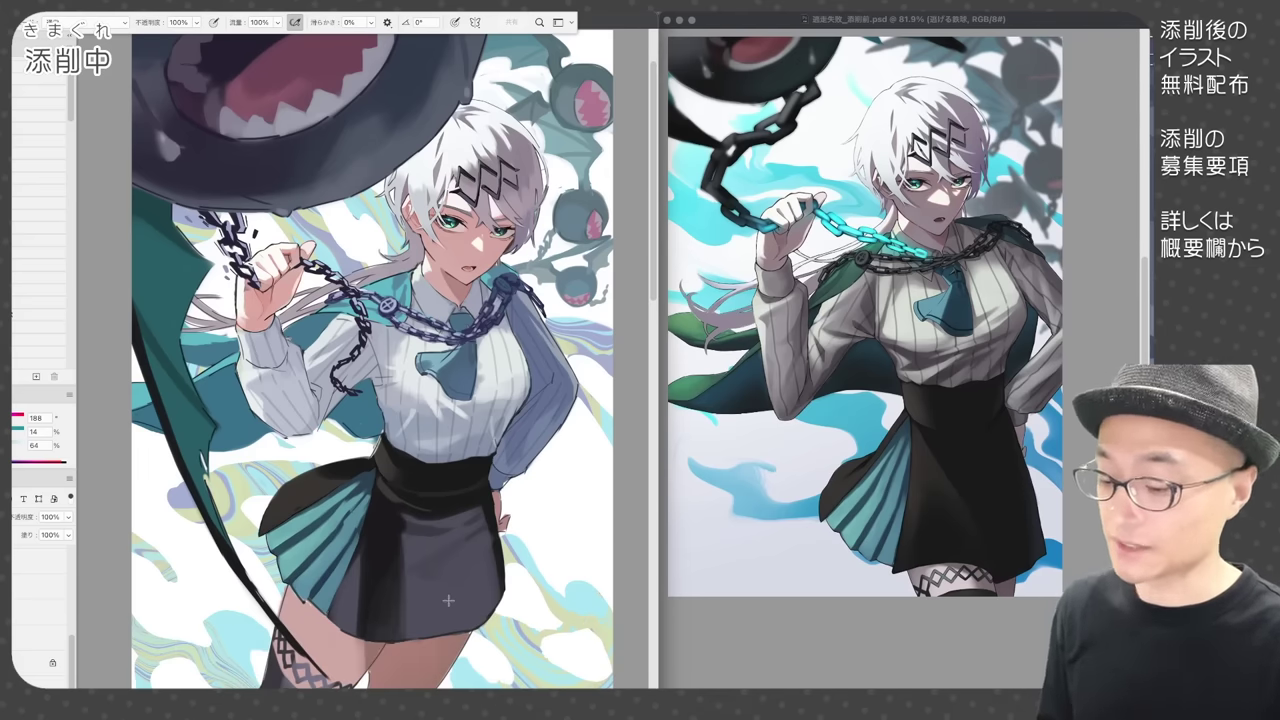
key(ctrl+Tab)
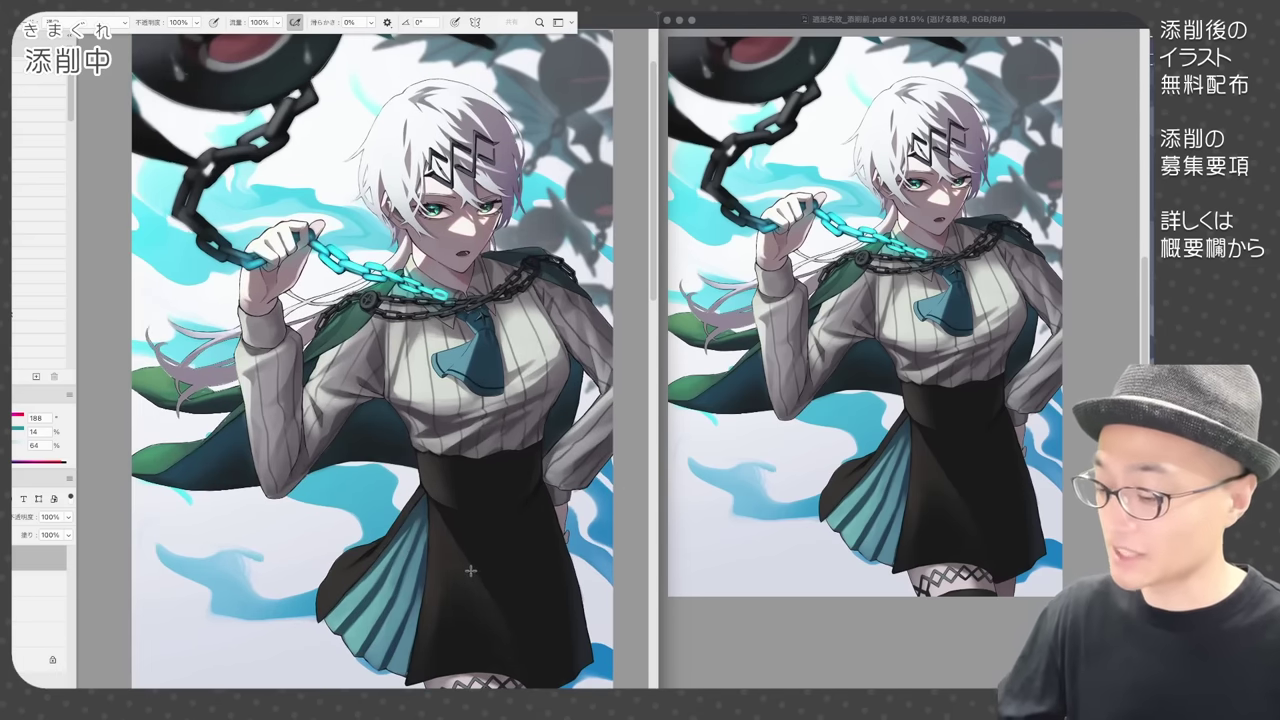